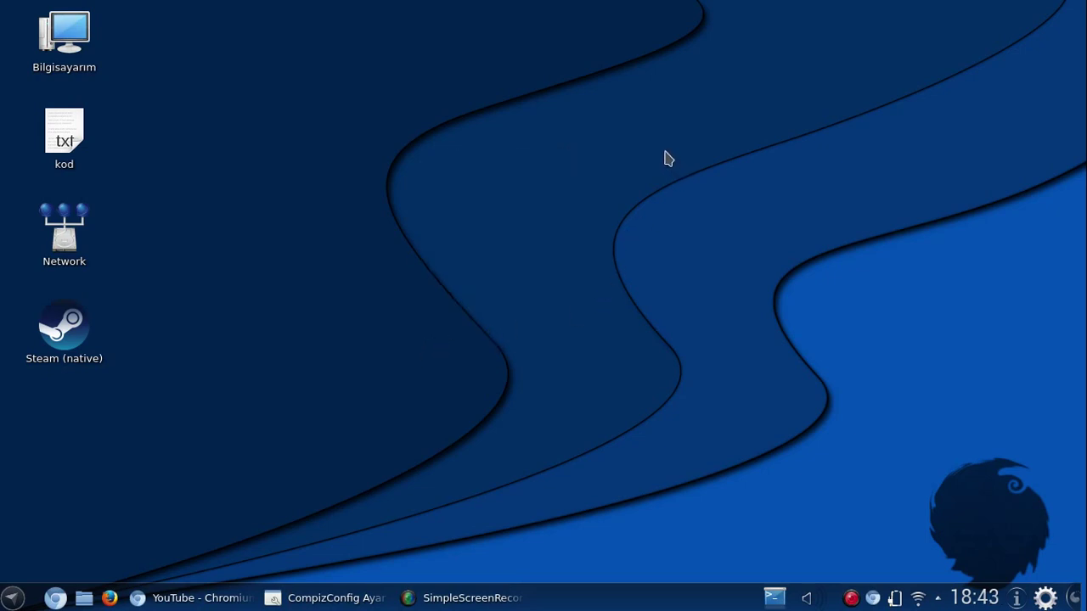
Draw fire strokes across the empty desktop and clear them.
left_click_drag(637, 169, 472, 299)
left_click_drag(633, 150, 311, 413)
left_click_drag(528, 336, 619, 434)
left_click_drag(577, 422, 587, 218)
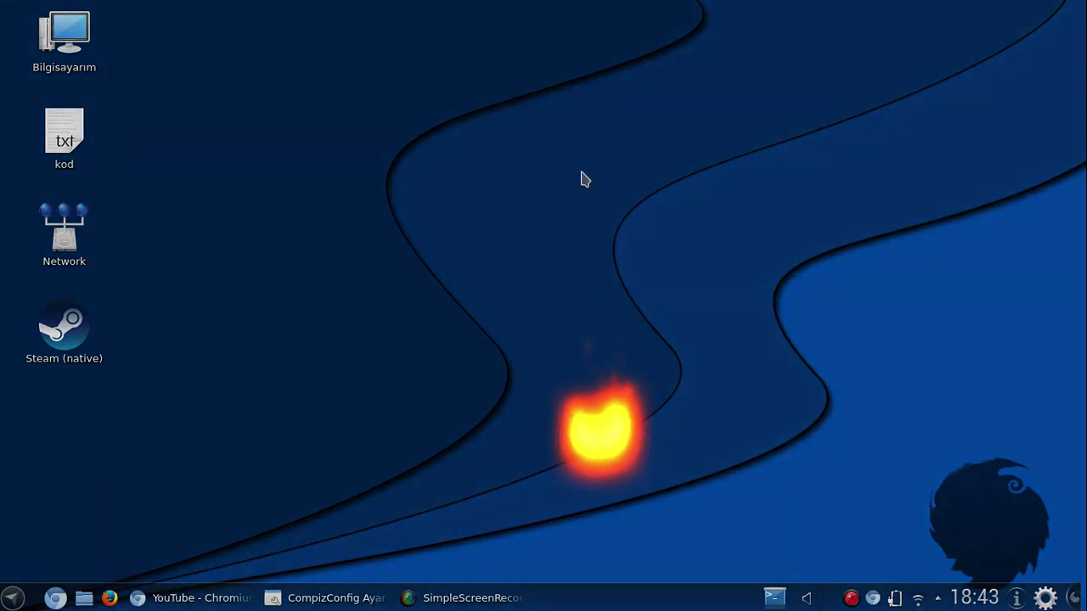
left_click_drag(535, 165, 239, 322)
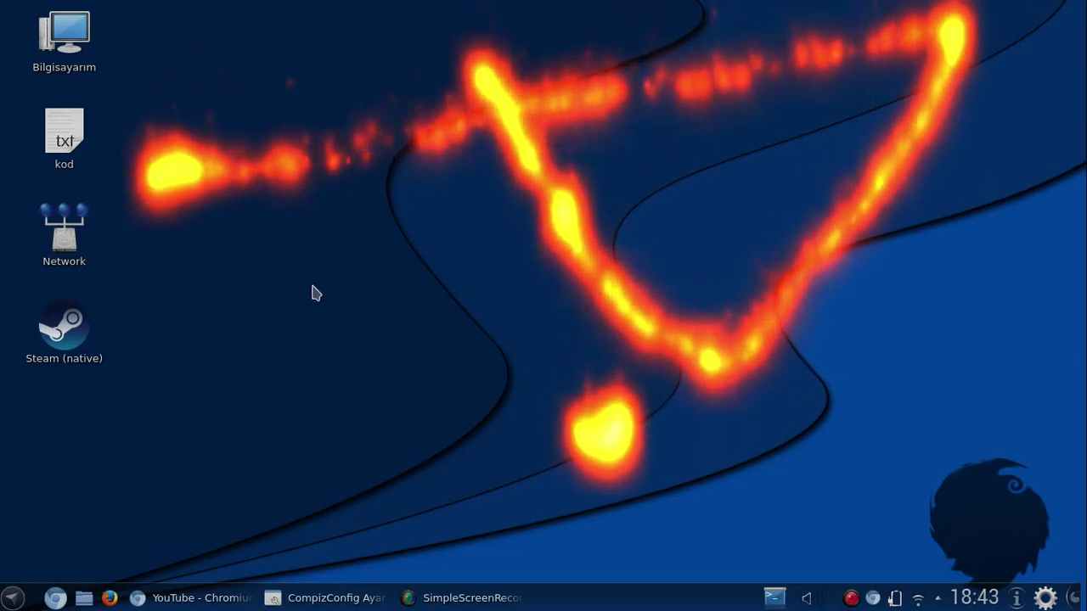
left_click(311, 287, "shift+super")
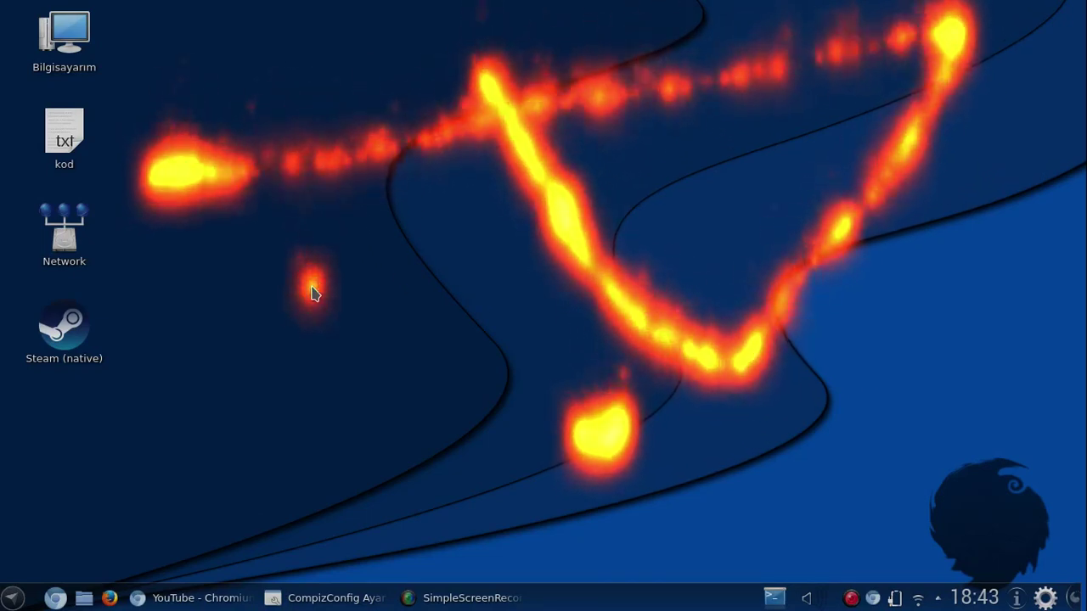
key("super+shift+c")
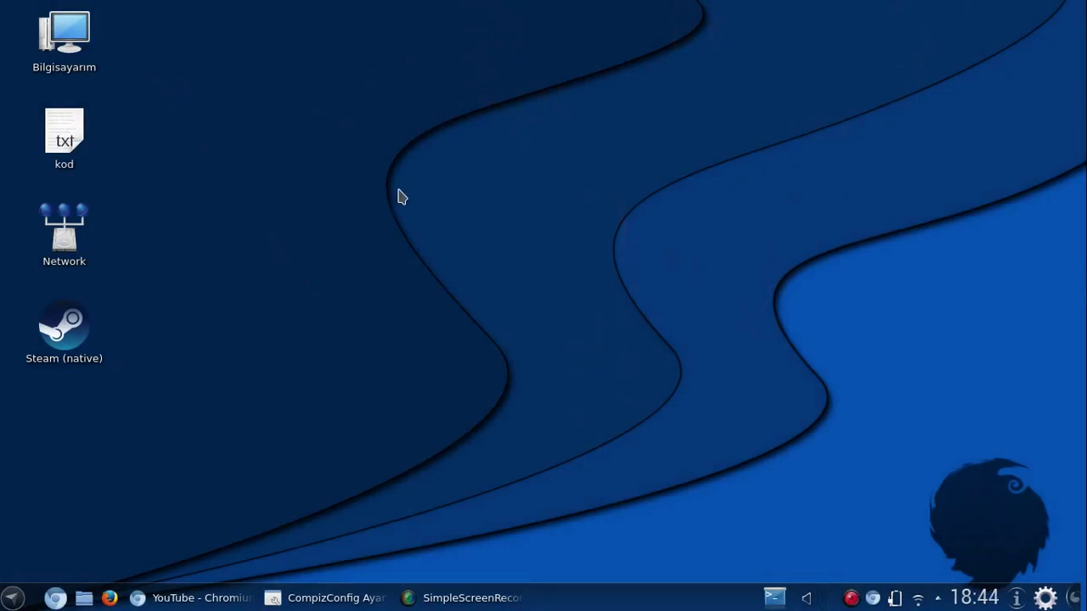
Draw another set of crossing fire strokes over the middle of the desktop.
left_click_drag(422, 177, 732, 307)
left_click_drag(745, 100, 266, 256)
mouse_move(728, 313)
left_mouse_down()
mouse_move(235, 66)
mouse_move(1004, 296)
mouse_move(956, 582)
left_mouse_up()
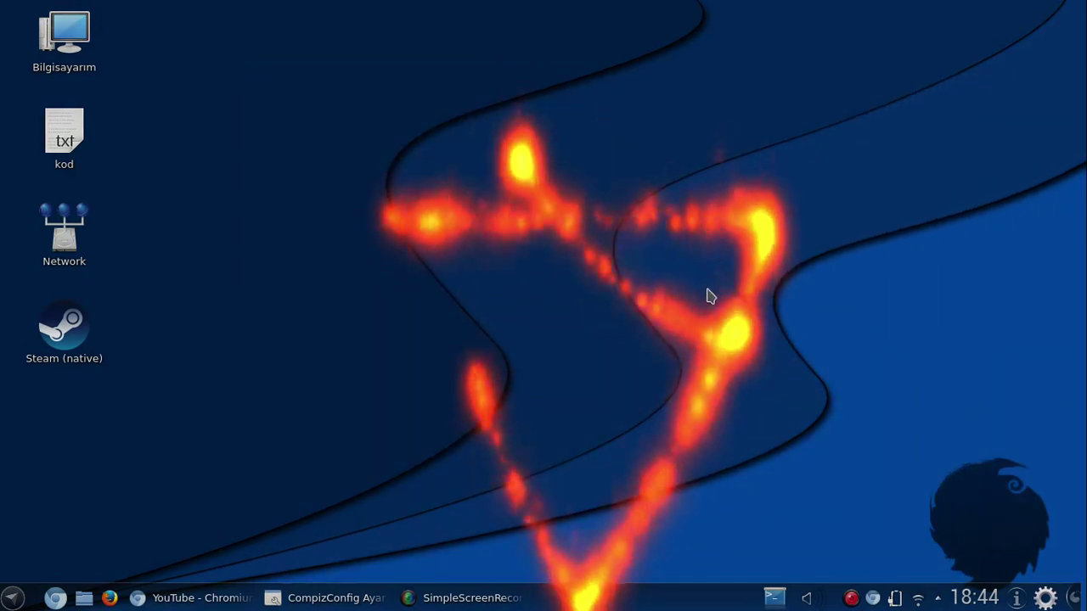
left_click_drag(623, 292, 506, 348)
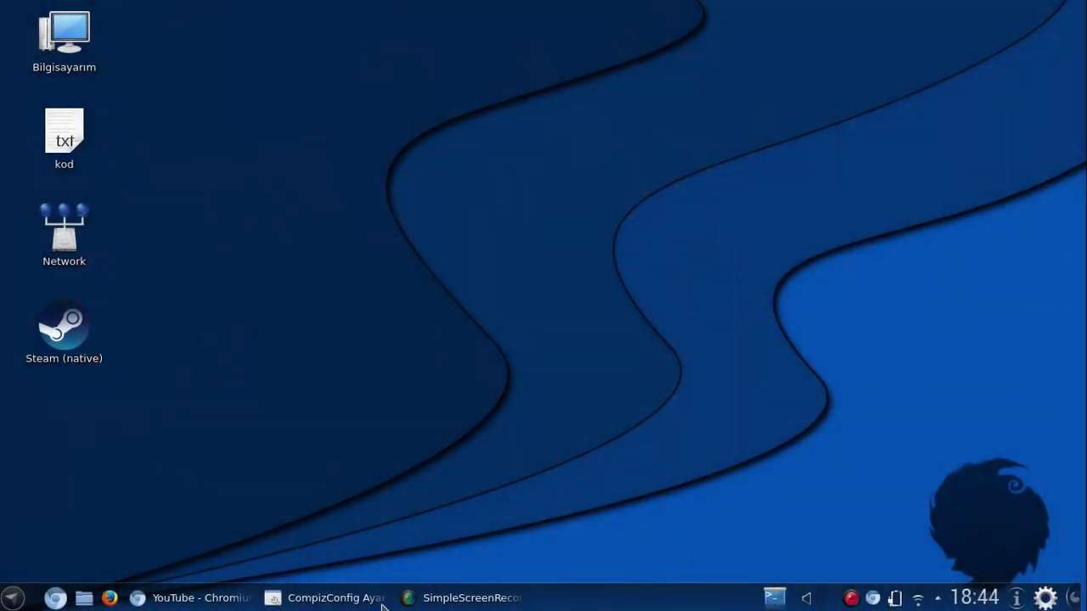
Switch to CompizConfig, open the "Ekrana alev çiz" effect settings, and test drawing and clearing fire over the window.
left_click(344, 601)
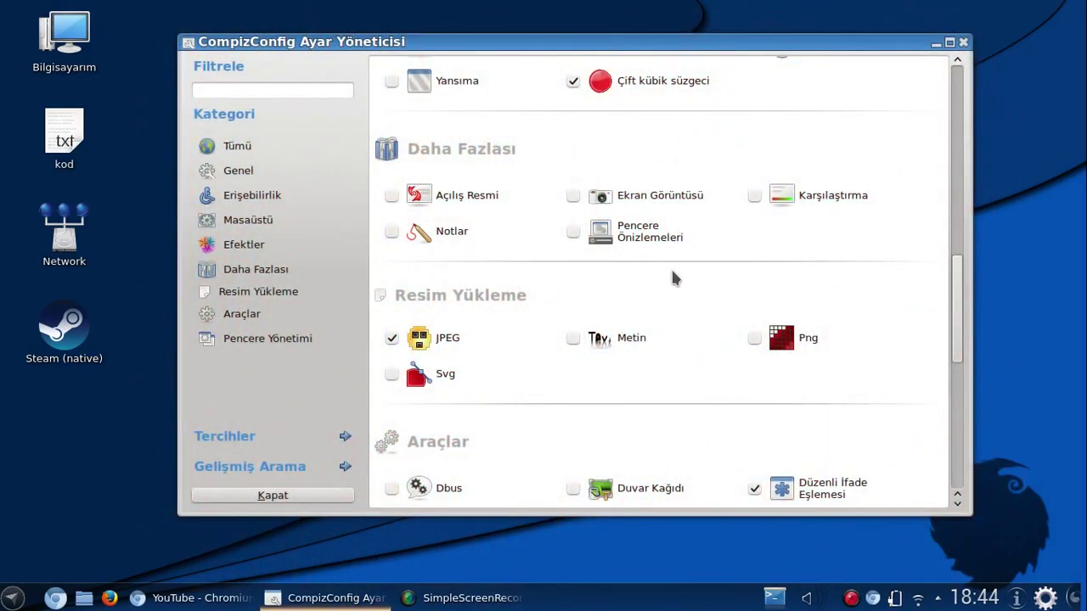
scroll(688, 253, "down", 1)
scroll(687, 255, "up", 6)
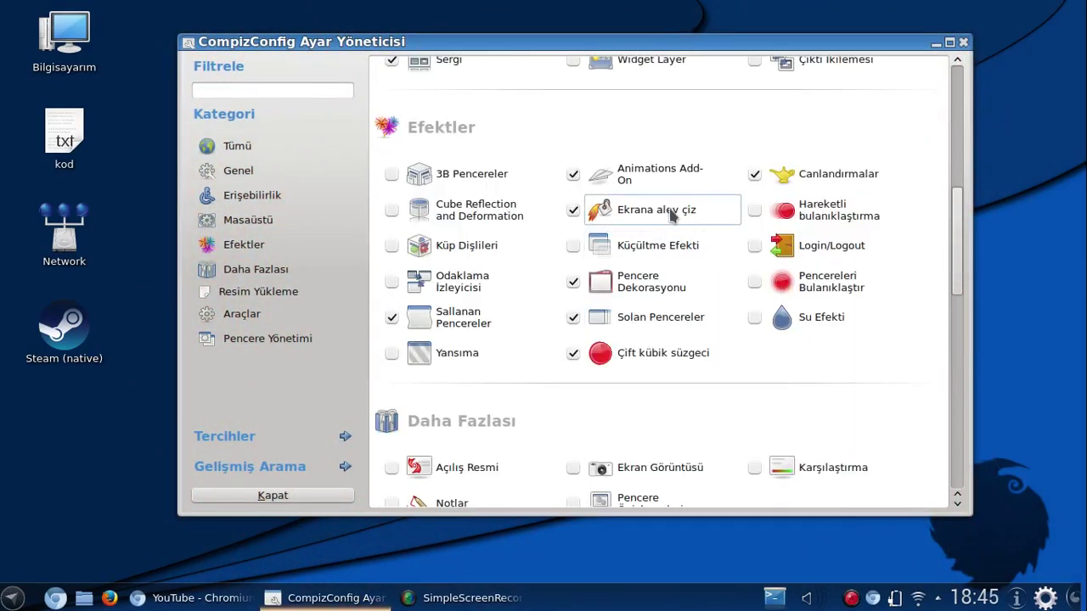
left_click(667, 217)
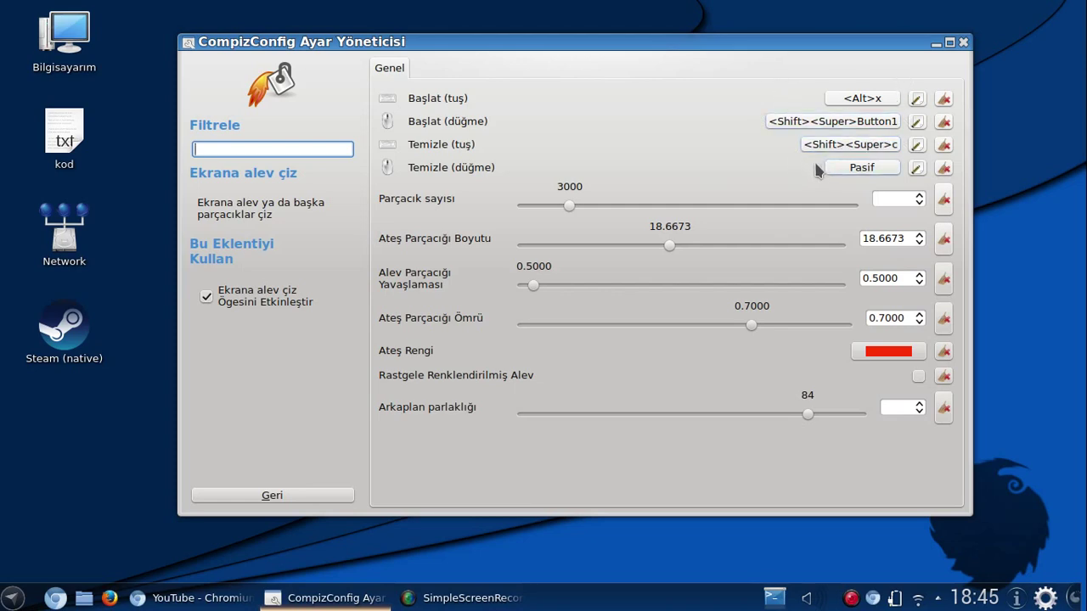
mouse_move(801, 170)
left_mouse_down()
mouse_move(776, 158)
mouse_move(593, 166)
mouse_move(347, 210)
mouse_move(331, 365)
mouse_move(841, 315)
mouse_move(519, 93)
mouse_move(676, 408)
mouse_move(857, 255)
mouse_move(1014, 97)
mouse_move(770, 57)
mouse_move(152, 97)
mouse_move(356, 322)
mouse_move(418, 325)
left_mouse_up()
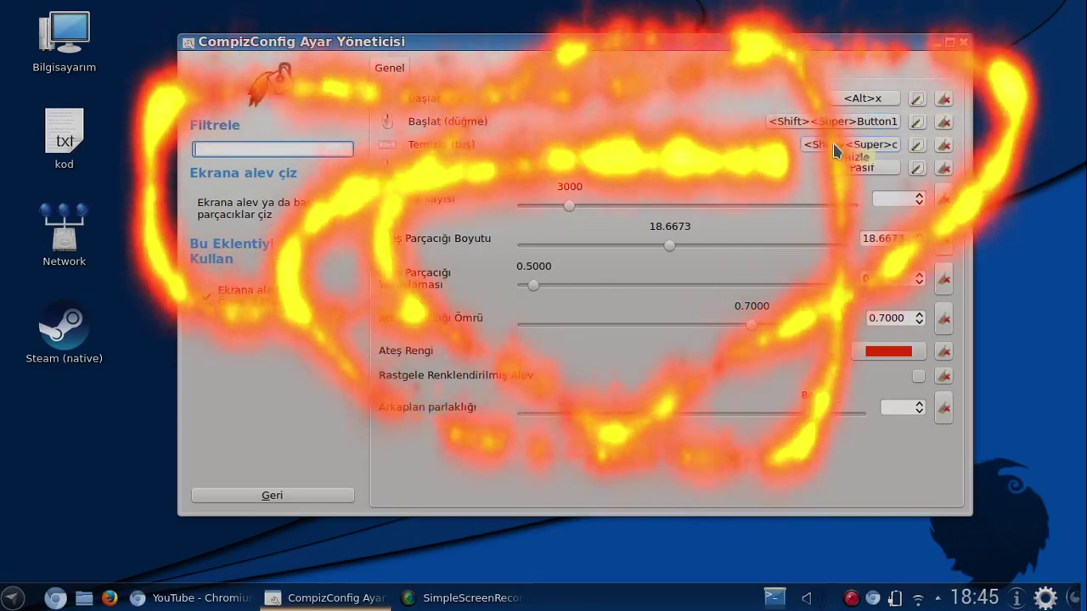
key("shift+super+c")
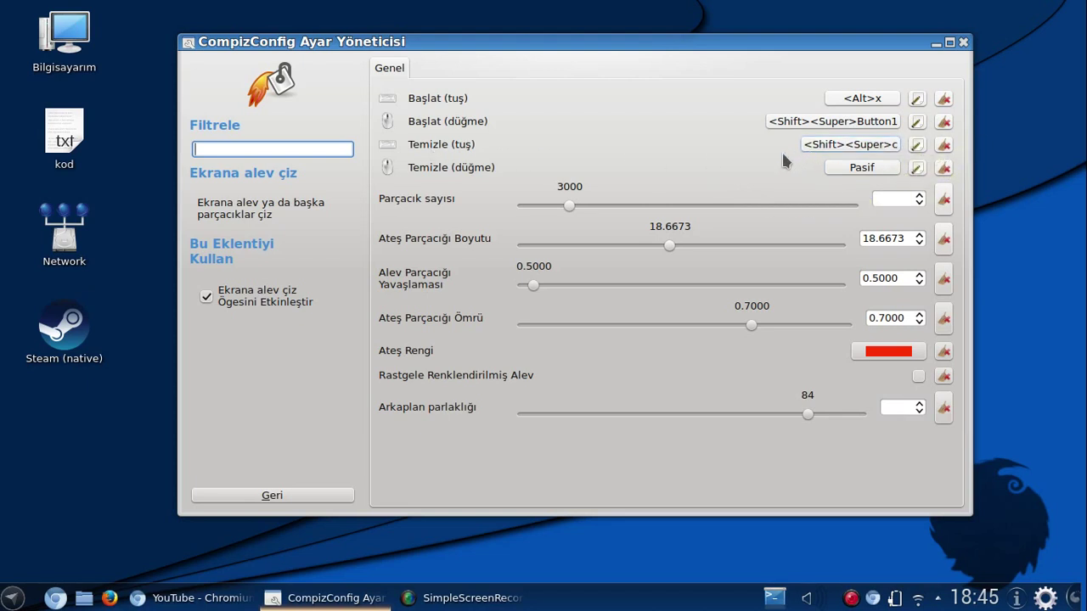
Enable Alev in the random effects pool for opening animations under Canlandırmalar, then minimize and restore the settings window.
left_click(270, 495)
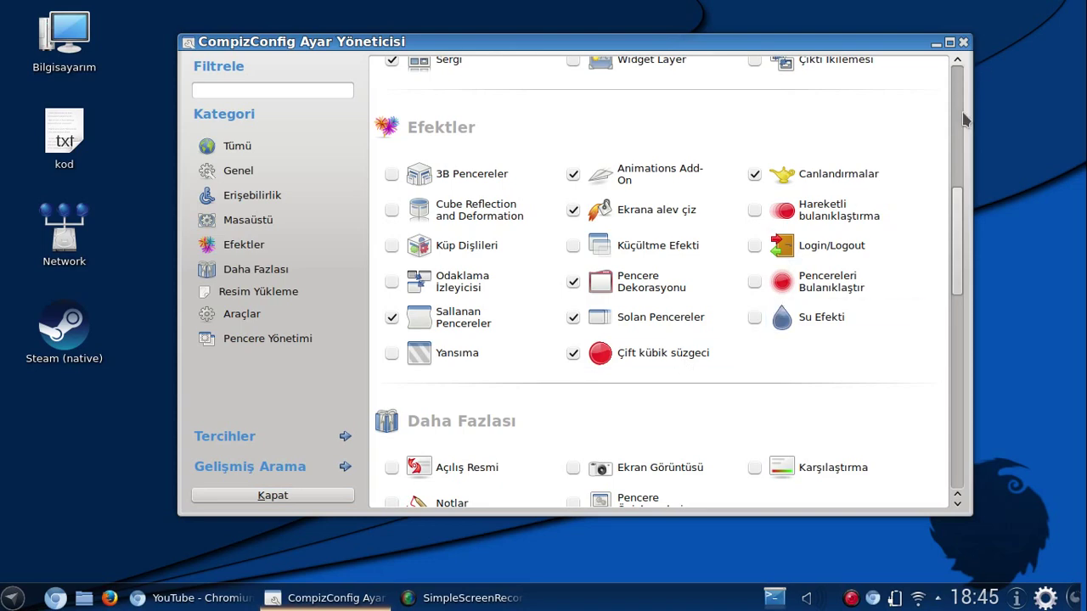
left_click(821, 177)
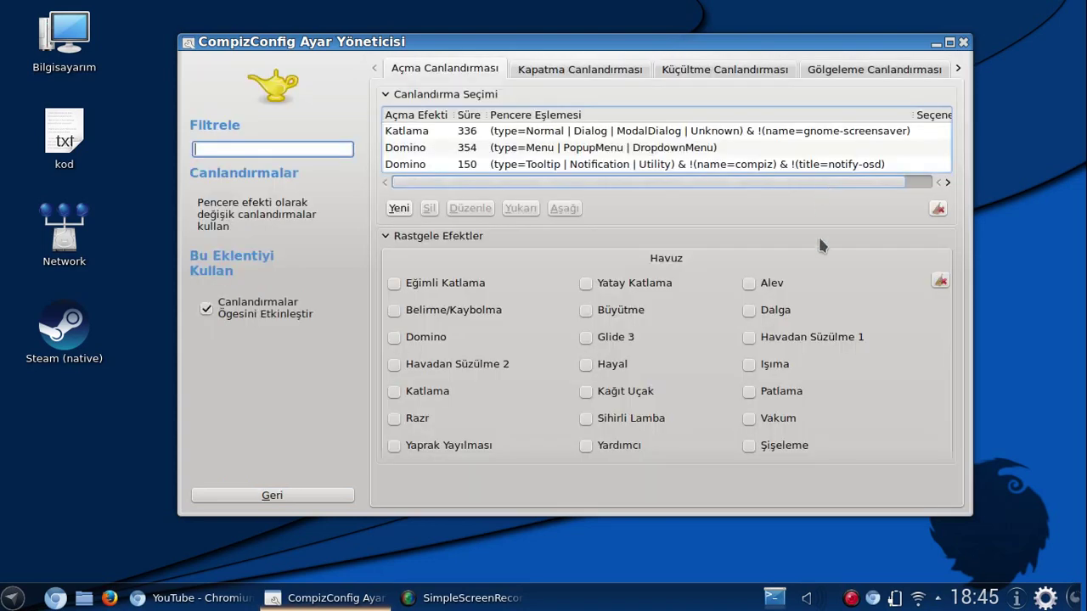
left_click(748, 284)
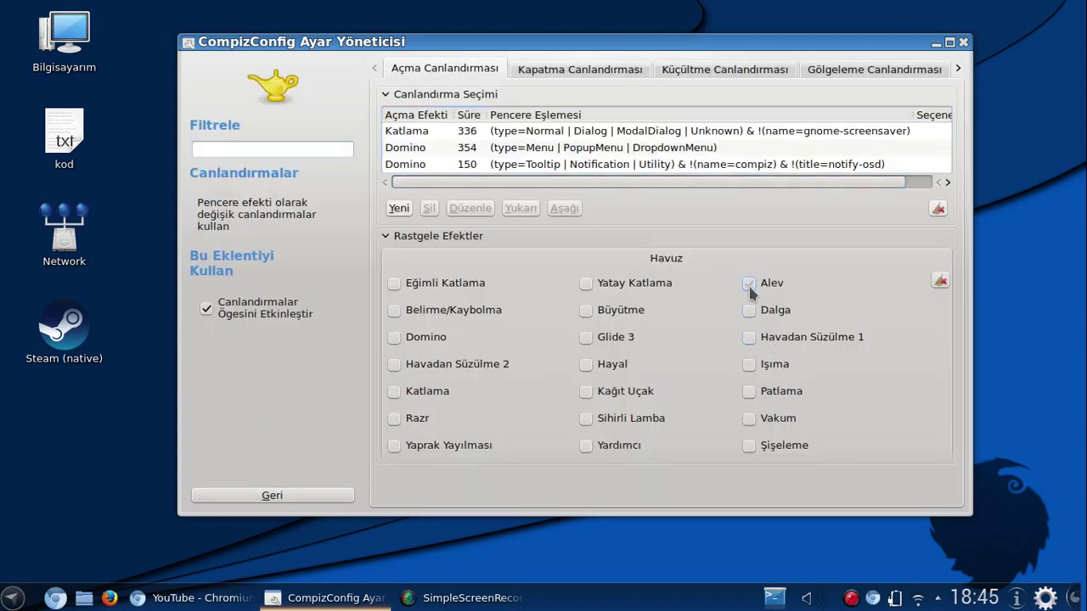
left_click(935, 44)
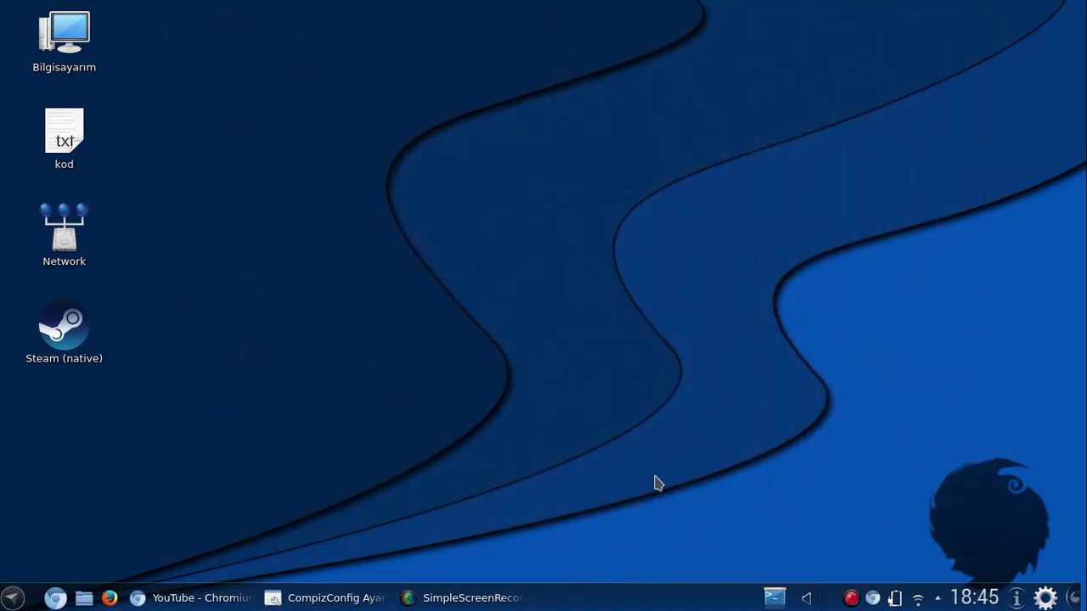
left_click(357, 600)
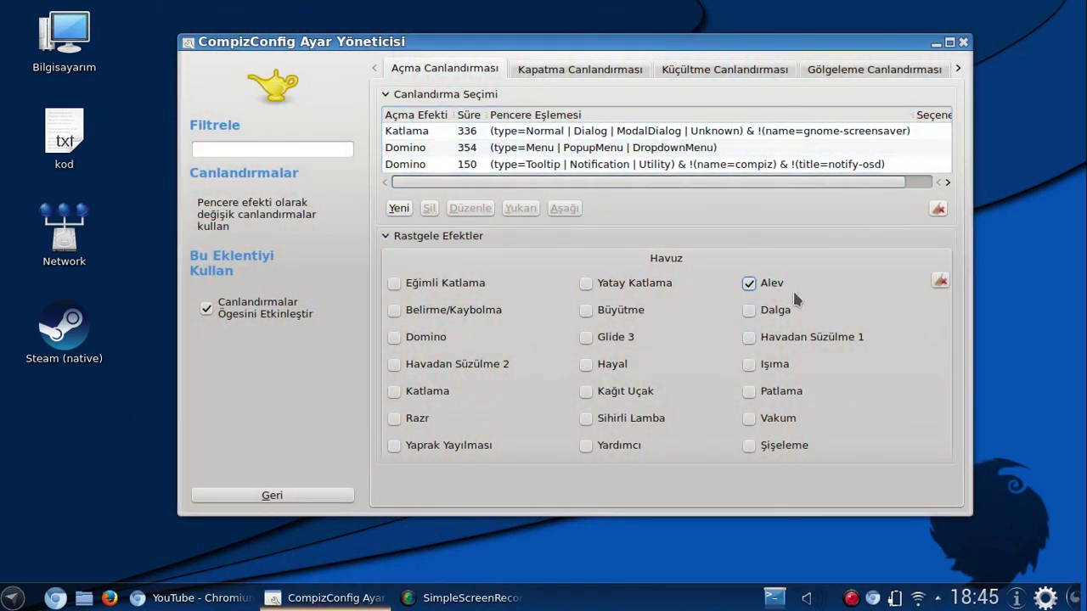
Preview the Katlama opening animation by opening and closing the edit dialog of the normal-window rule.
left_click(792, 133)
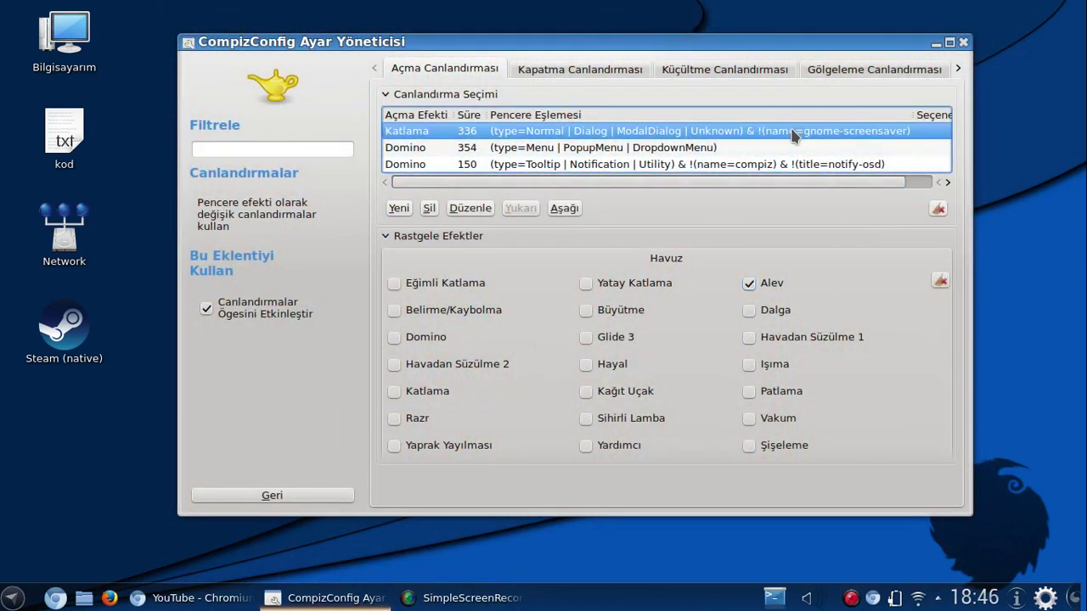
double_click(792, 134)
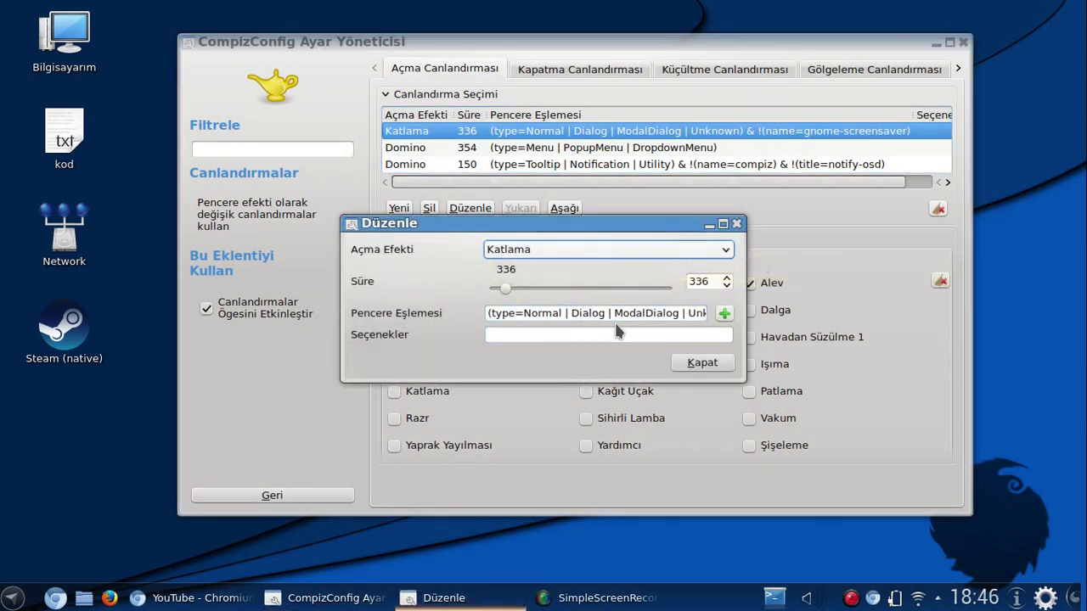
left_click(702, 363)
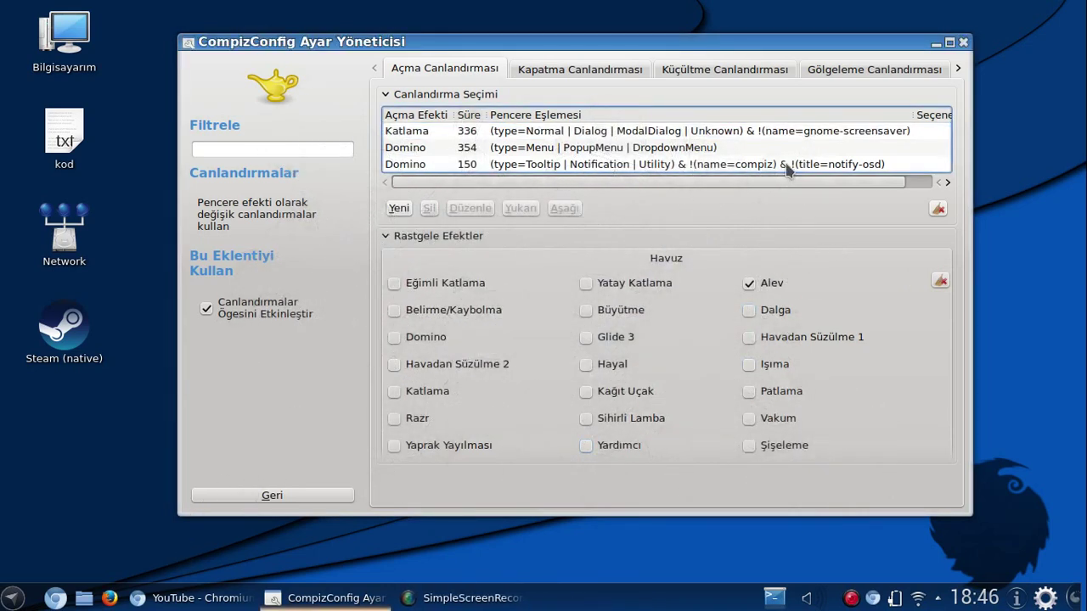
Set the opening effect of the normal and dialog window rule to Işıma.
left_click(783, 133)
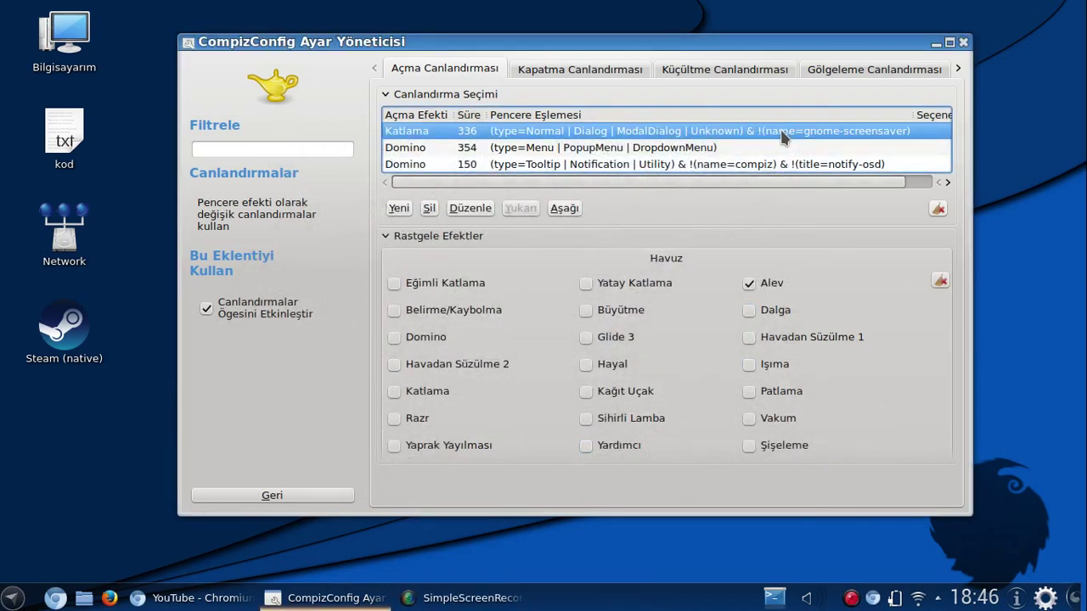
double_click(783, 133)
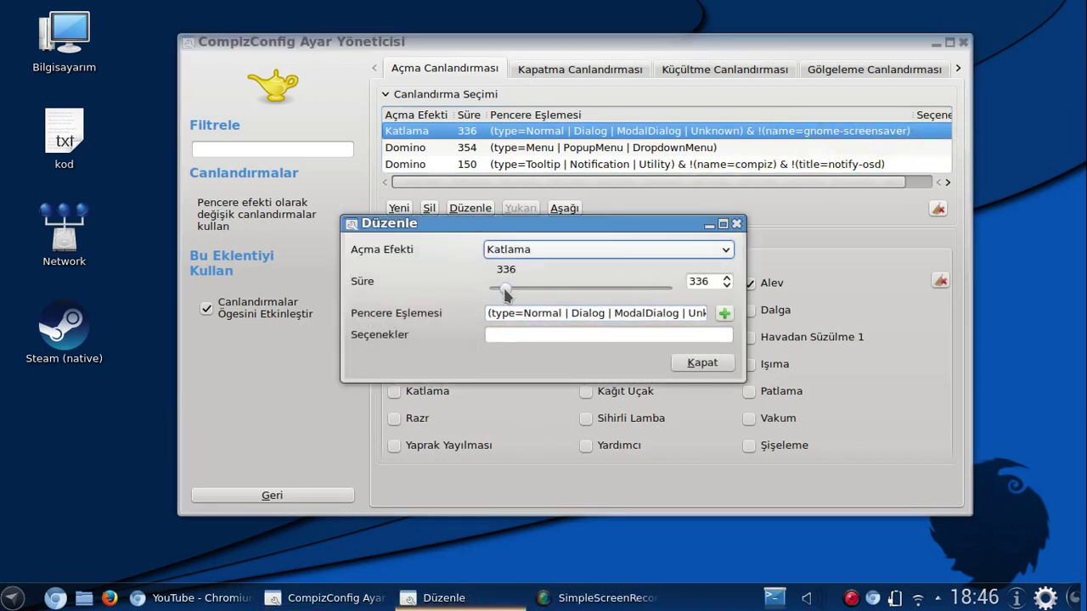
left_click(543, 252)
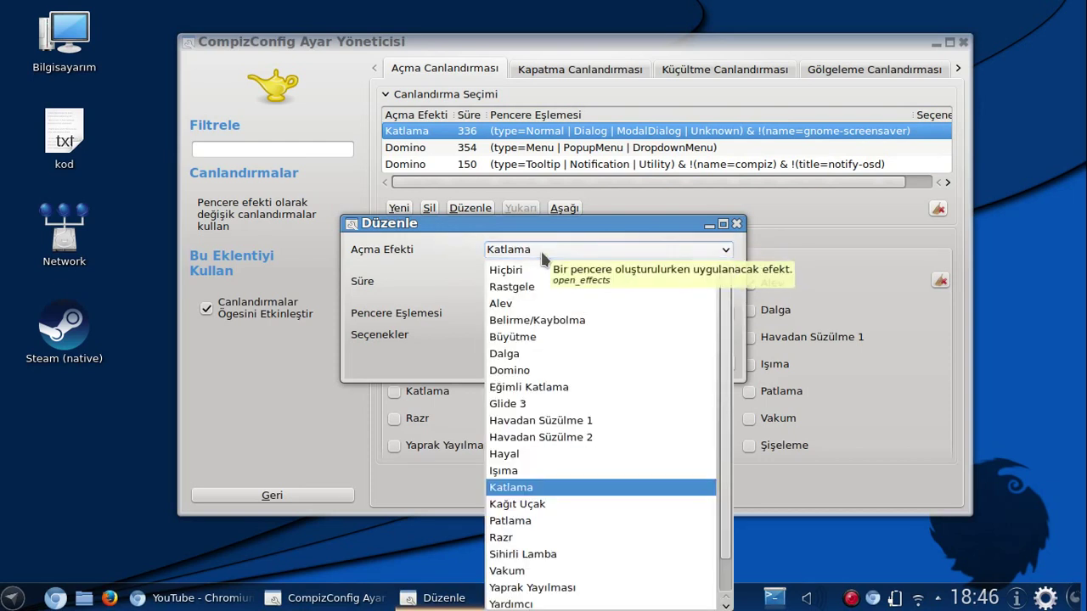
left_click(572, 472)
left_click(701, 363)
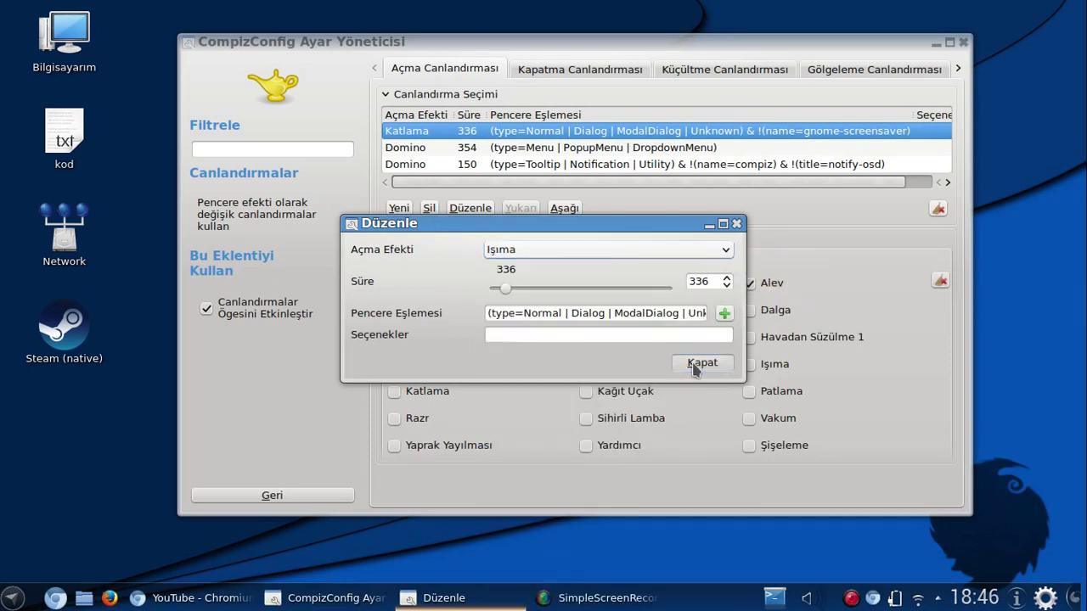
Change the opening effect of the normal and dialog window rule to Rastgele.
left_click(740, 134)
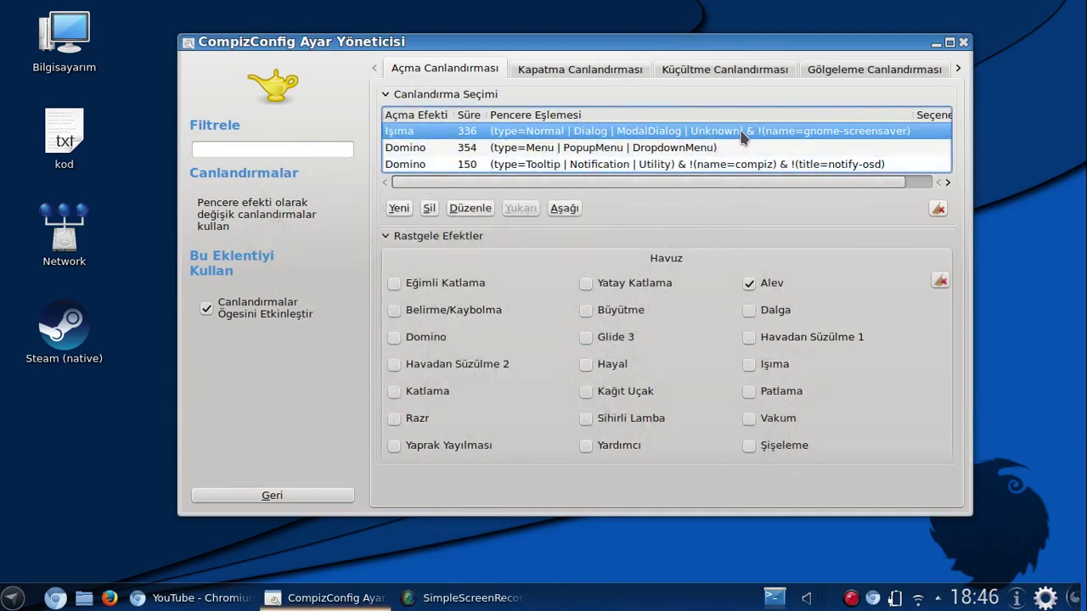
double_click(740, 135)
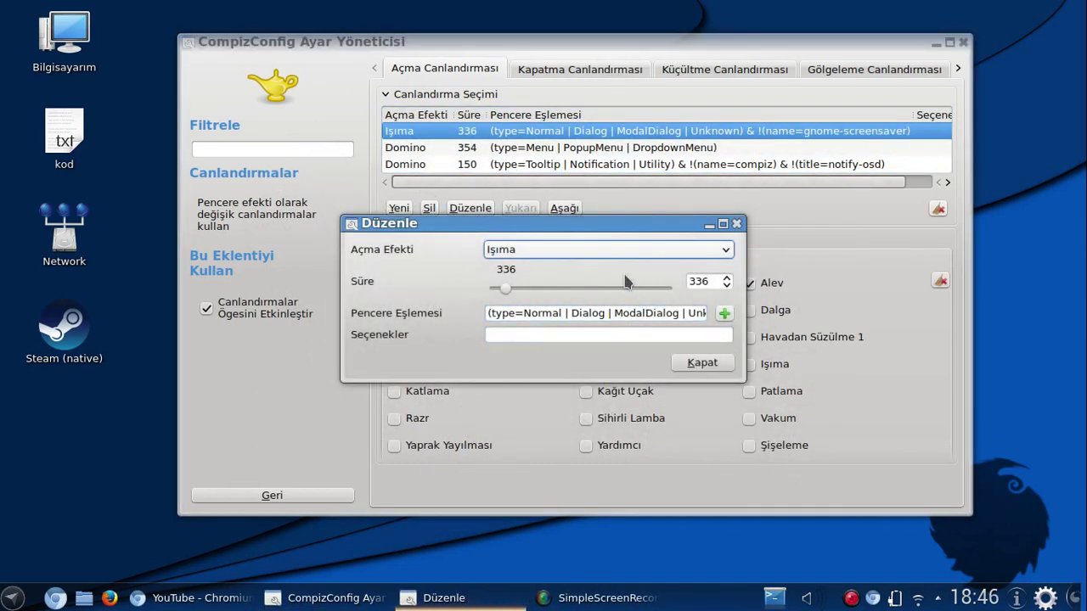
left_click(616, 249)
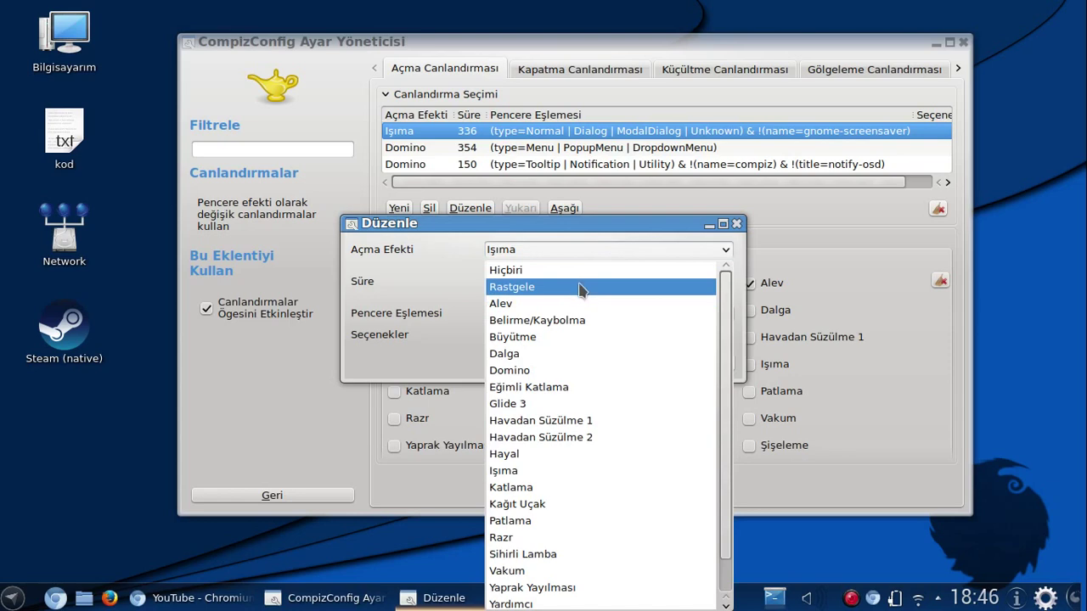
left_click(580, 289)
left_click(704, 365)
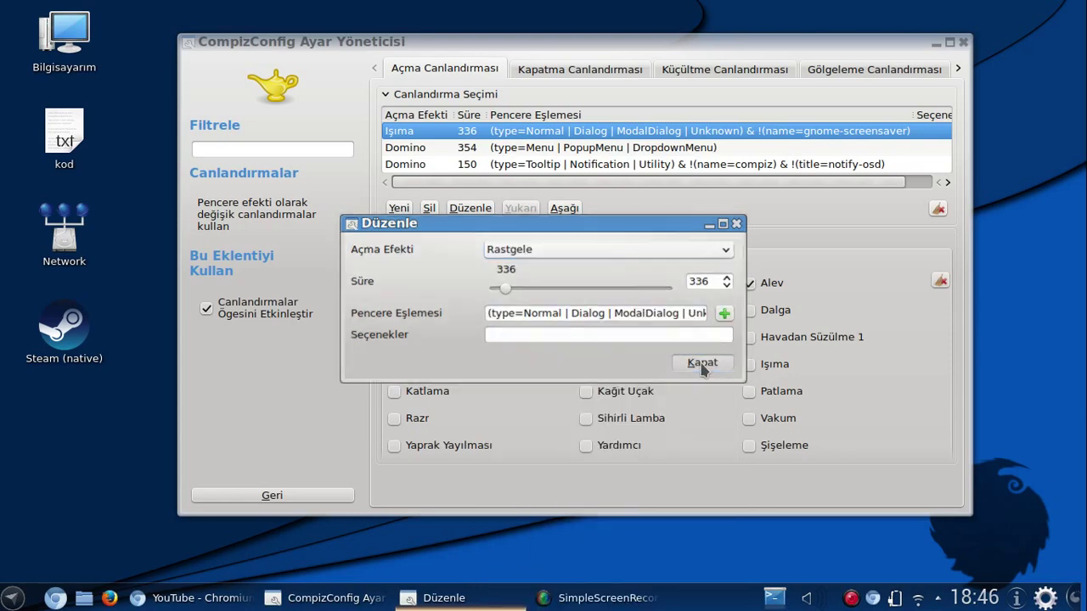
Preview the random opening animation by opening and closing the first rule's edit dialog.
left_click(738, 135)
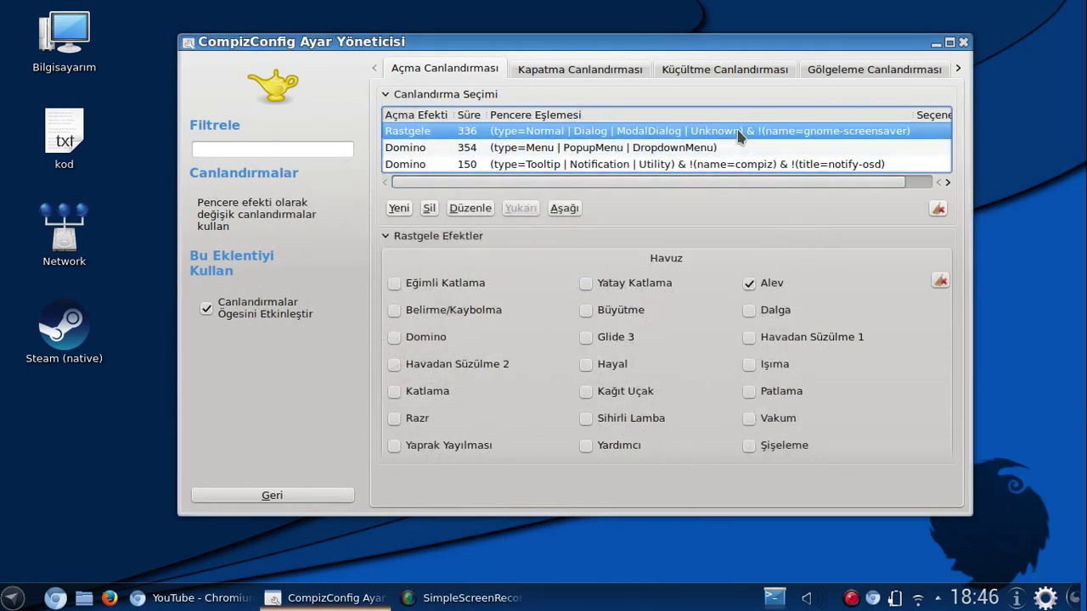
double_click(739, 134)
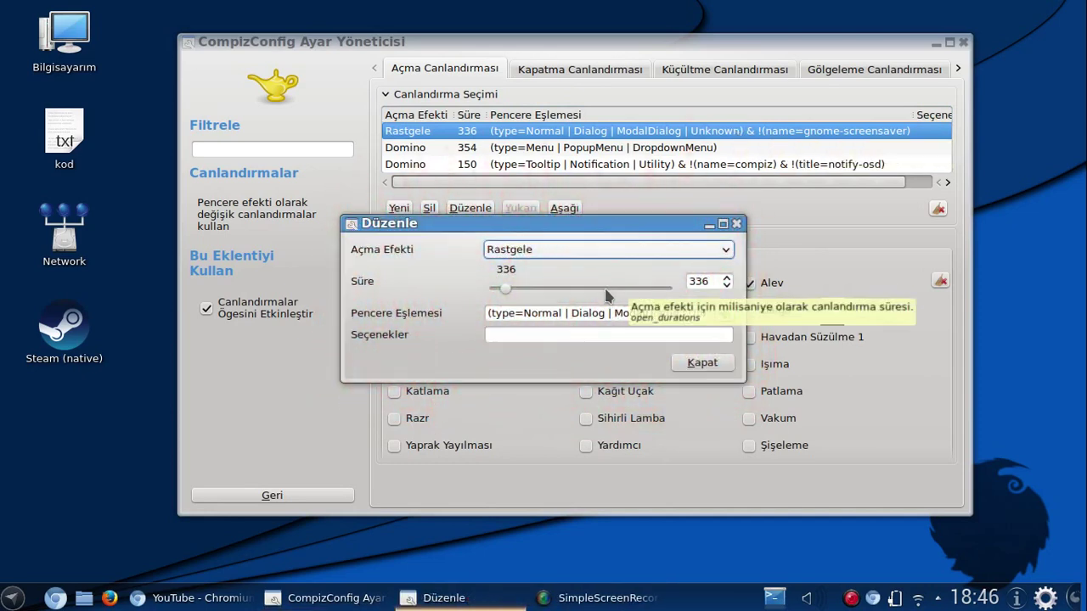
left_click(702, 362)
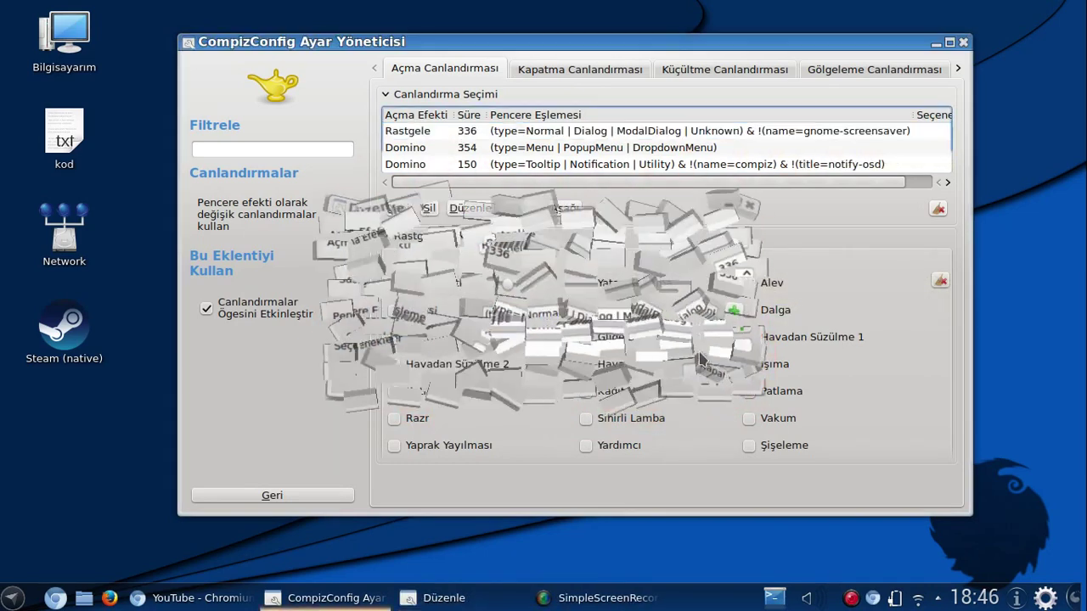
Set the opening effect of the normal and dialog window rule to Belirme/Kaybolma.
double_click(792, 136)
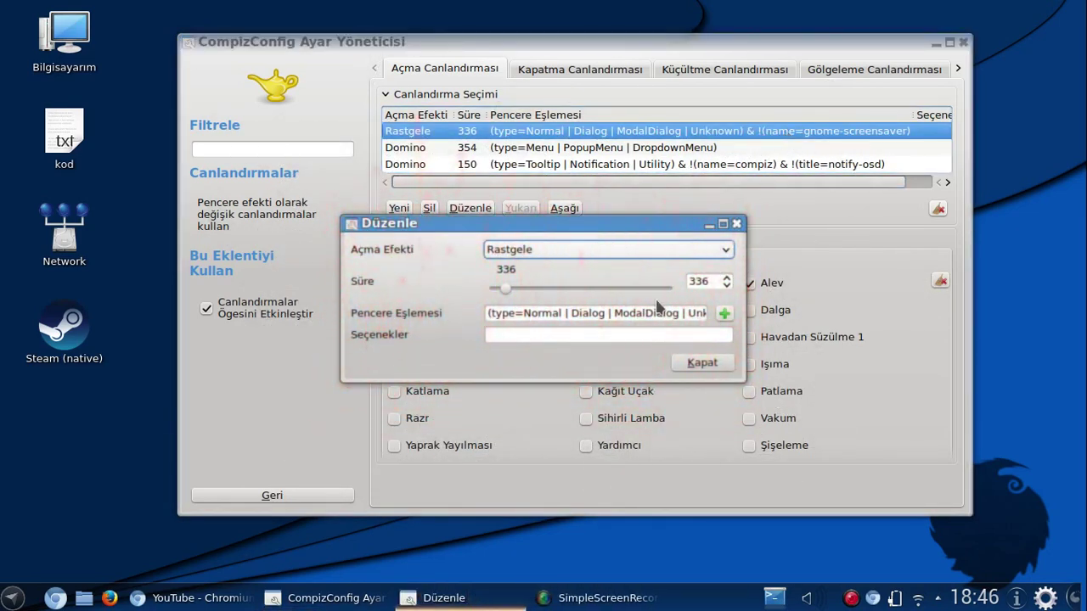
left_click(605, 252)
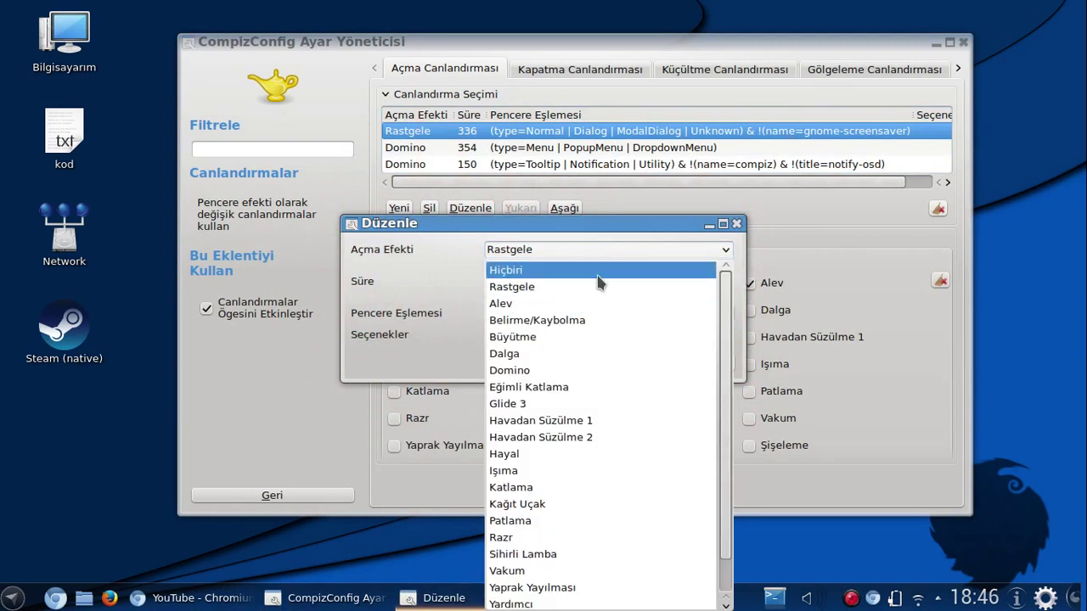
left_click(582, 330)
left_click(703, 366)
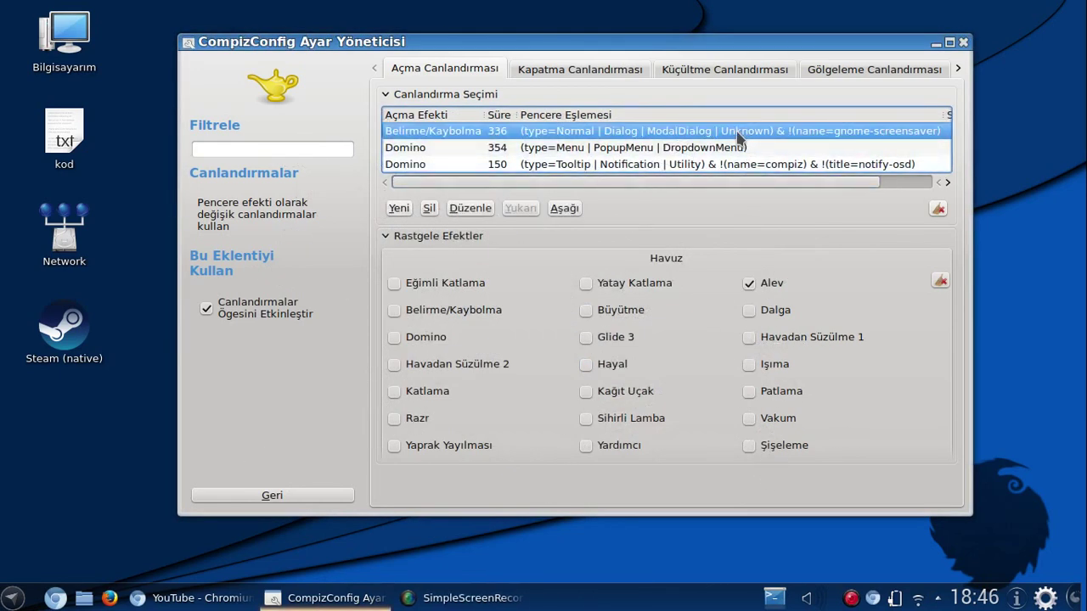
Set the opening effect of the normal and dialog window rule to Dalga.
double_click(737, 136)
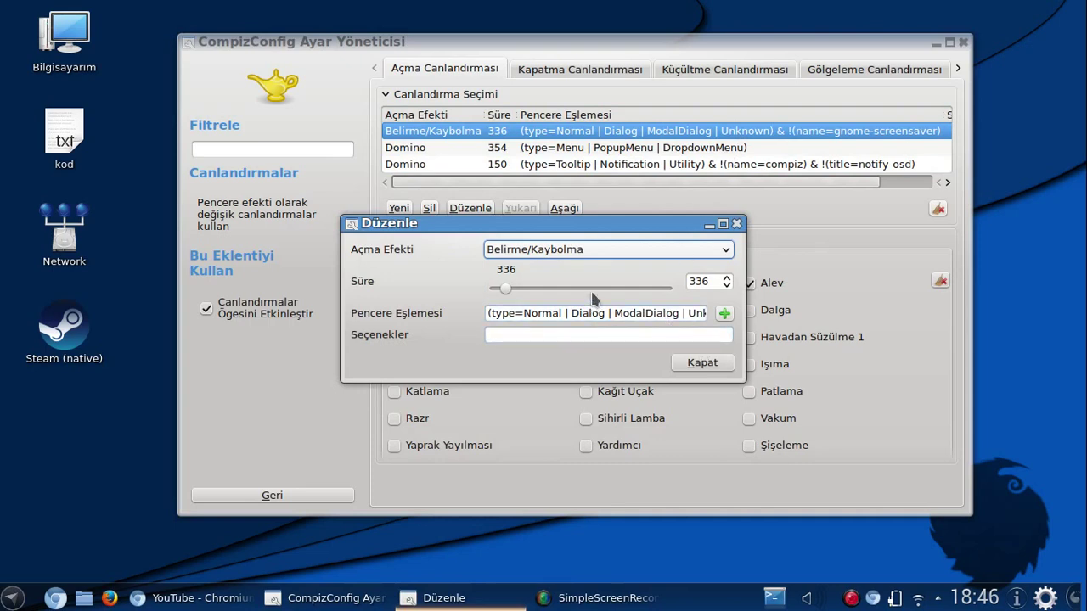
left_click(594, 249)
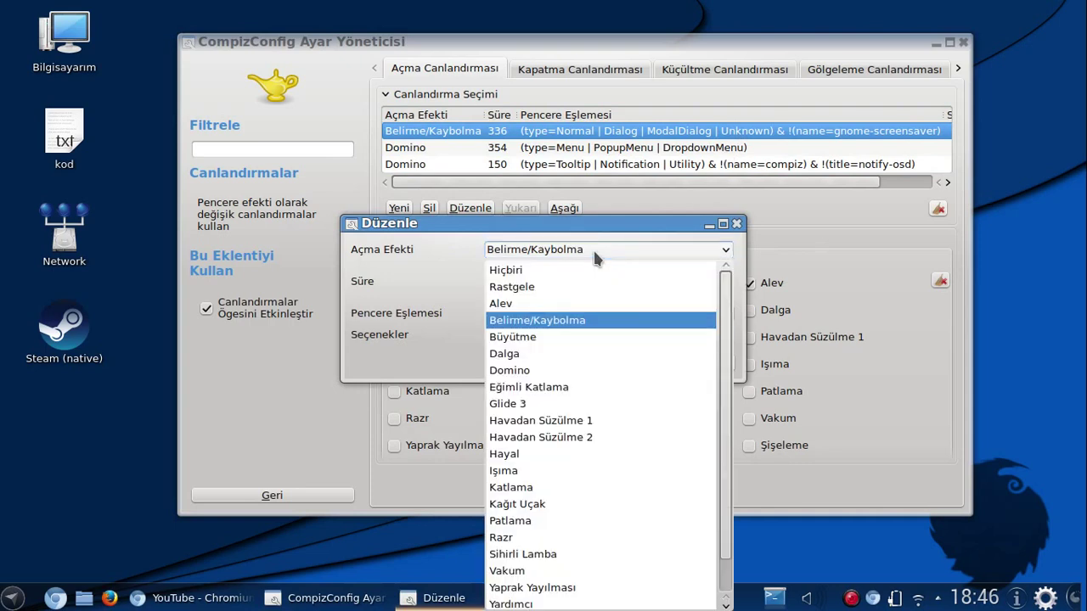
left_click(594, 355)
left_click(702, 363)
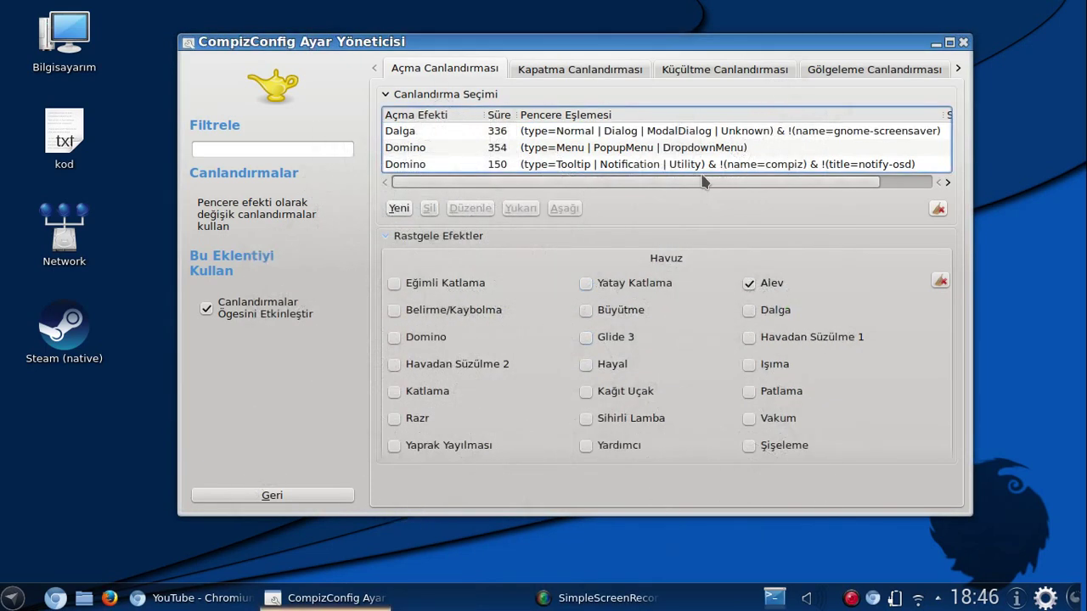
Preview the Dalga opening animation, and change the normal and dialog window rule's opening effect to Domino.
double_click(702, 136)
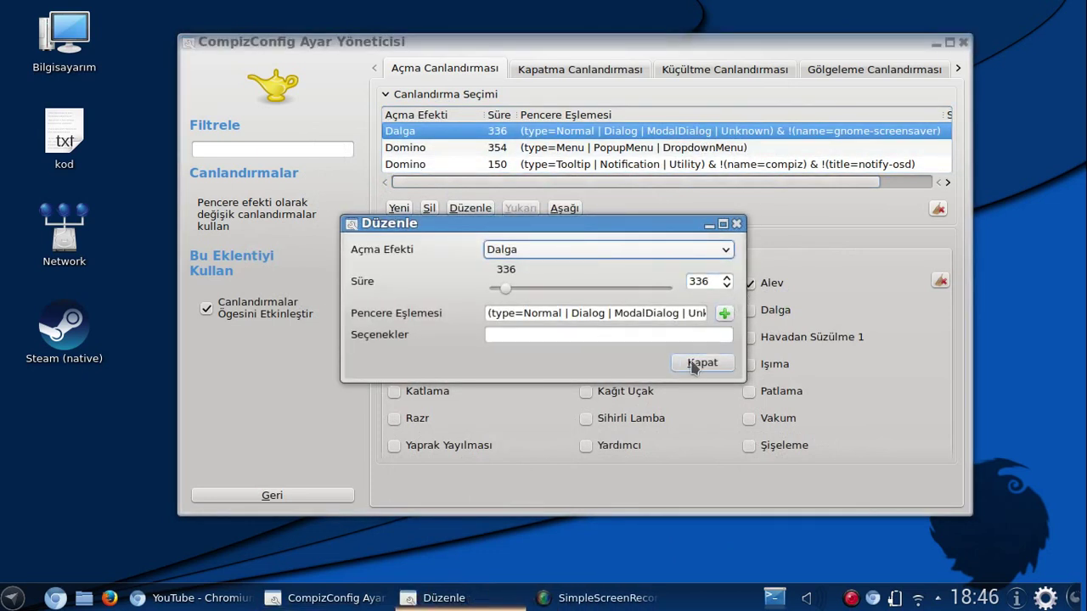
left_click(609, 248)
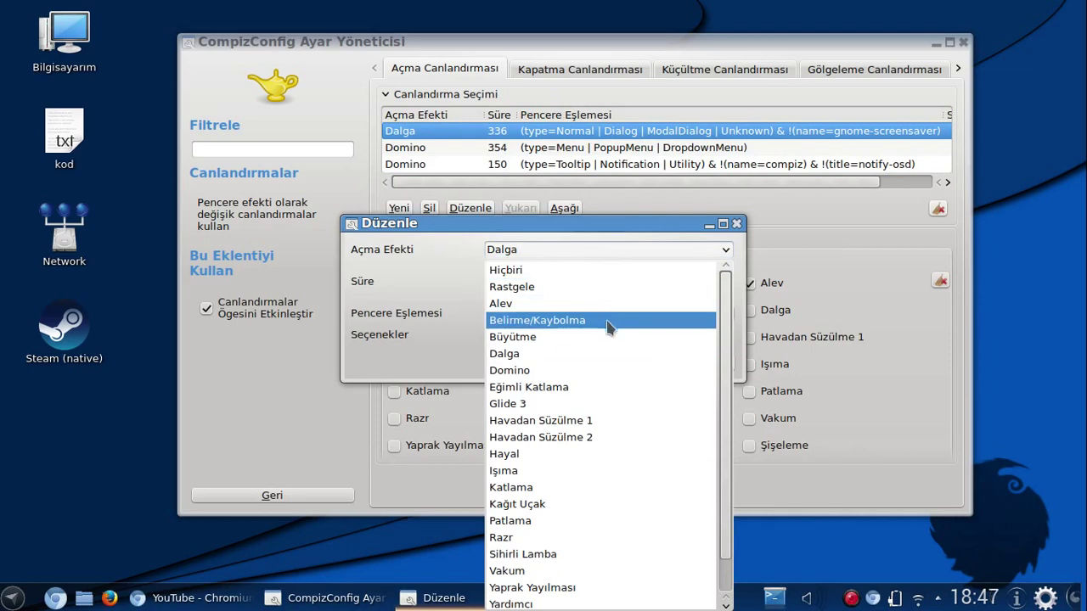
left_click(593, 371)
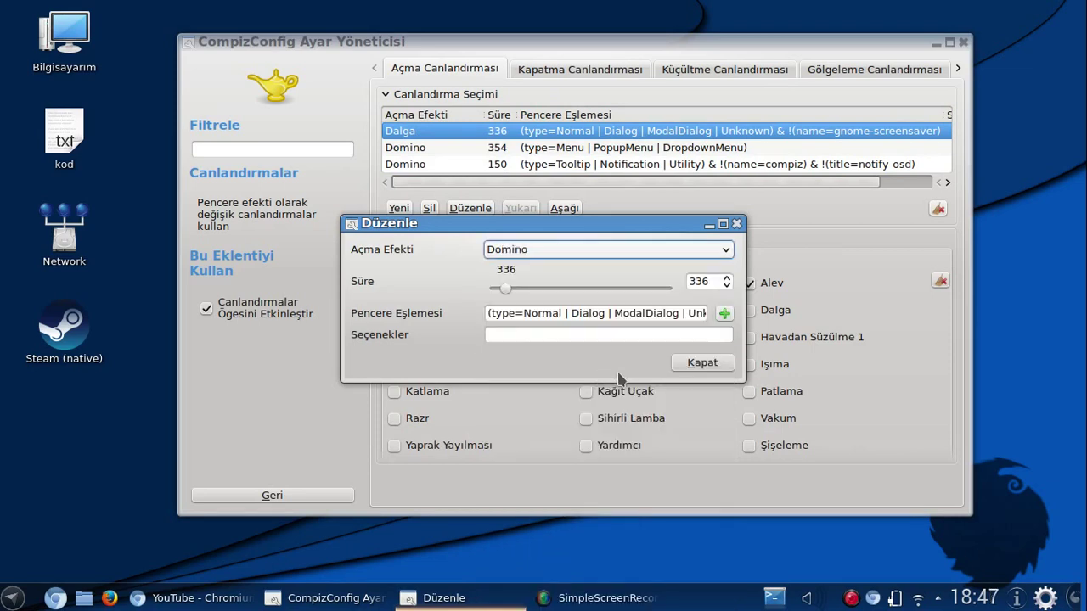
left_click(702, 363)
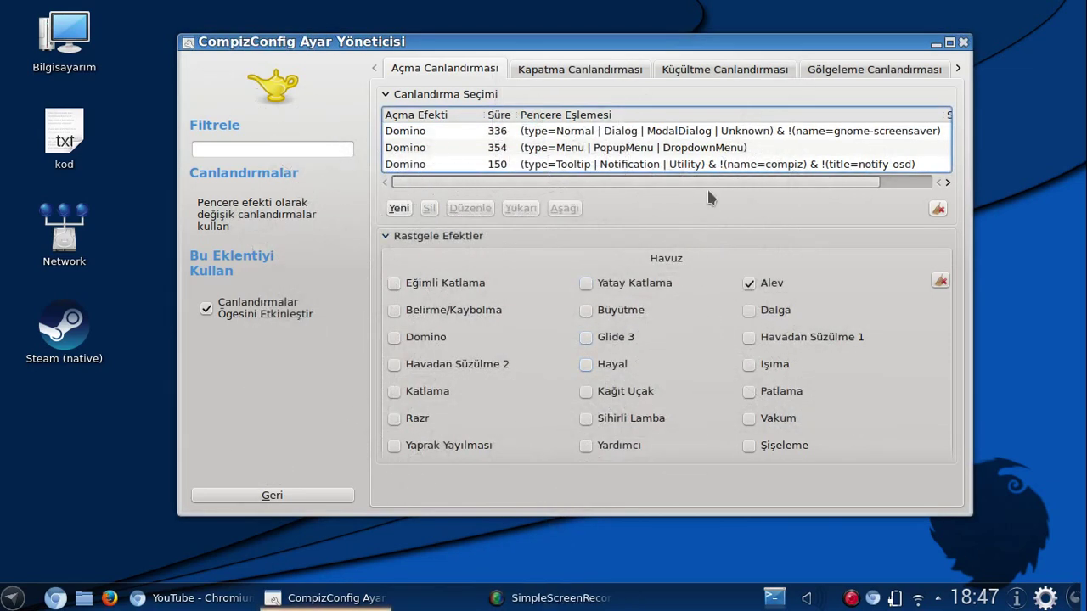
Preview the Domino animation on the edit dialog, and set the normal and dialog window rule's opening effect to Eğimli Katlama.
double_click(720, 136)
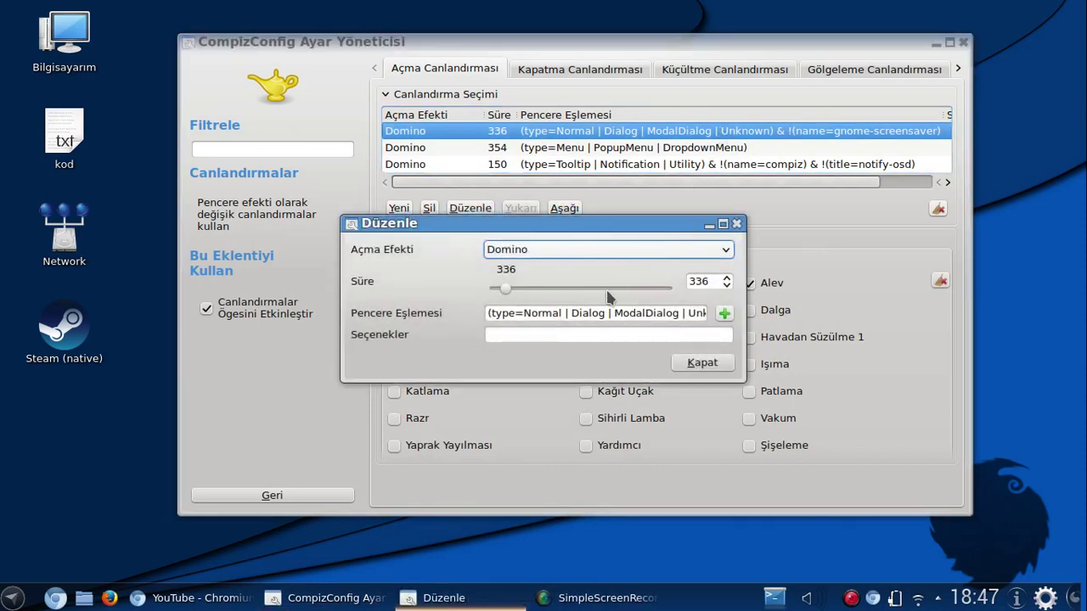
left_click(602, 247)
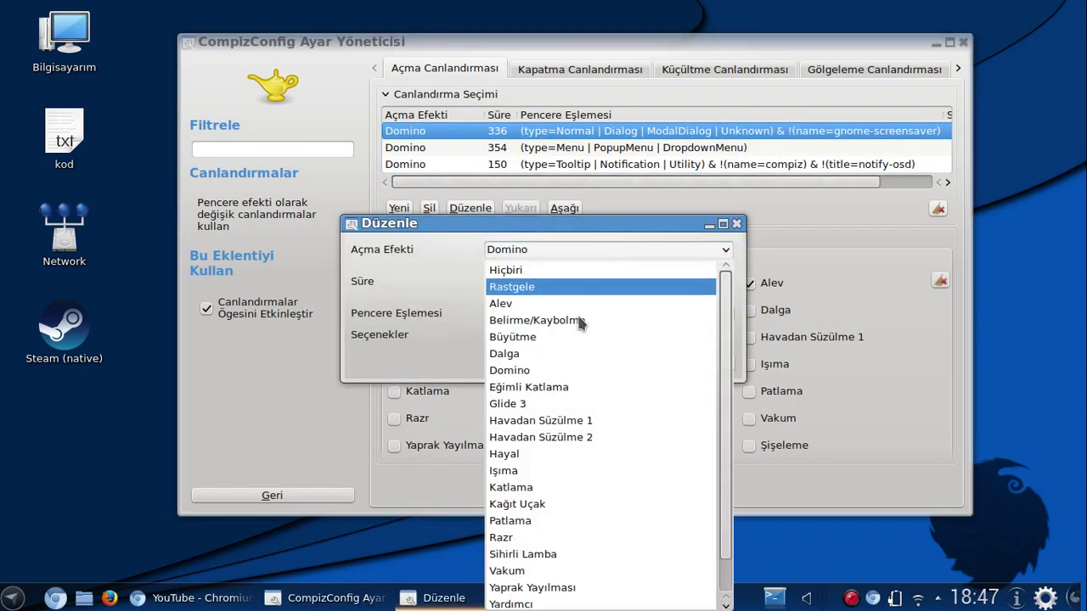
left_click(563, 389)
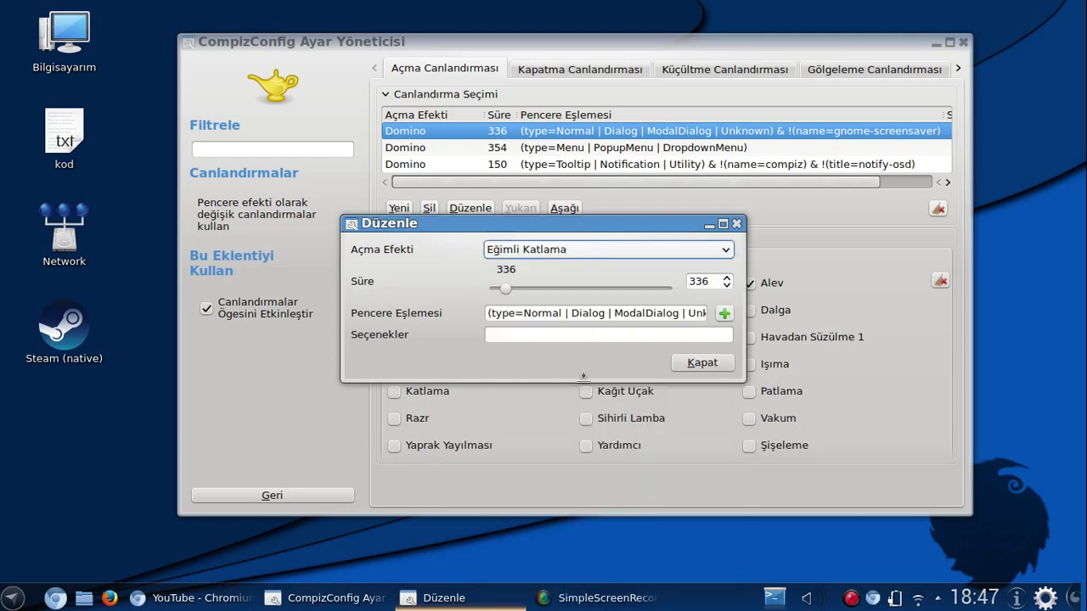
left_click(701, 363)
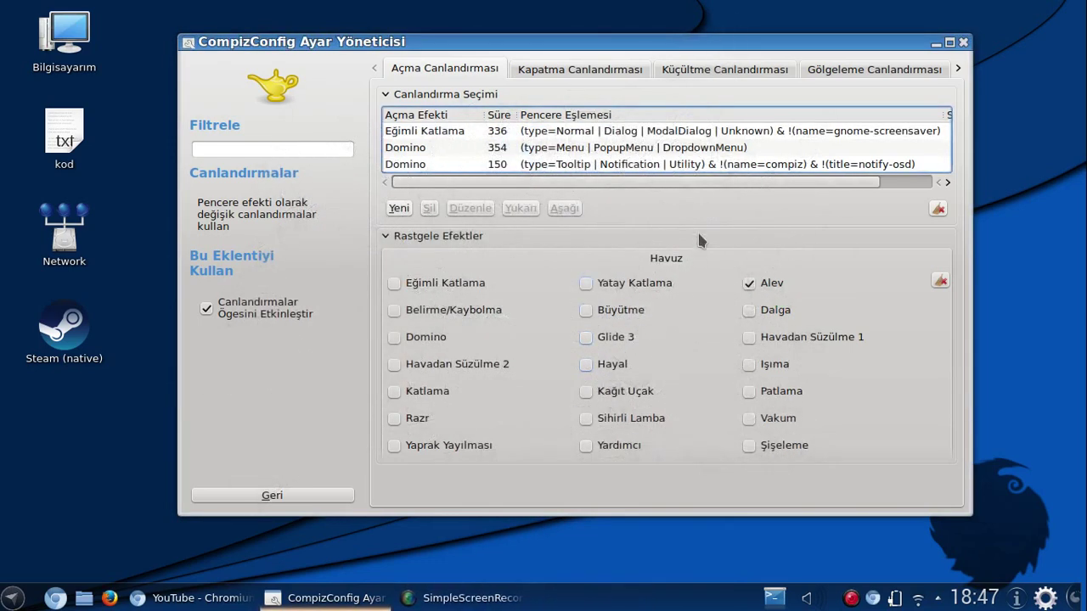
Preview the Eğimli Katlama animation, and switch the normal and dialog window rule's opening effect to Glide 3.
double_click(663, 132)
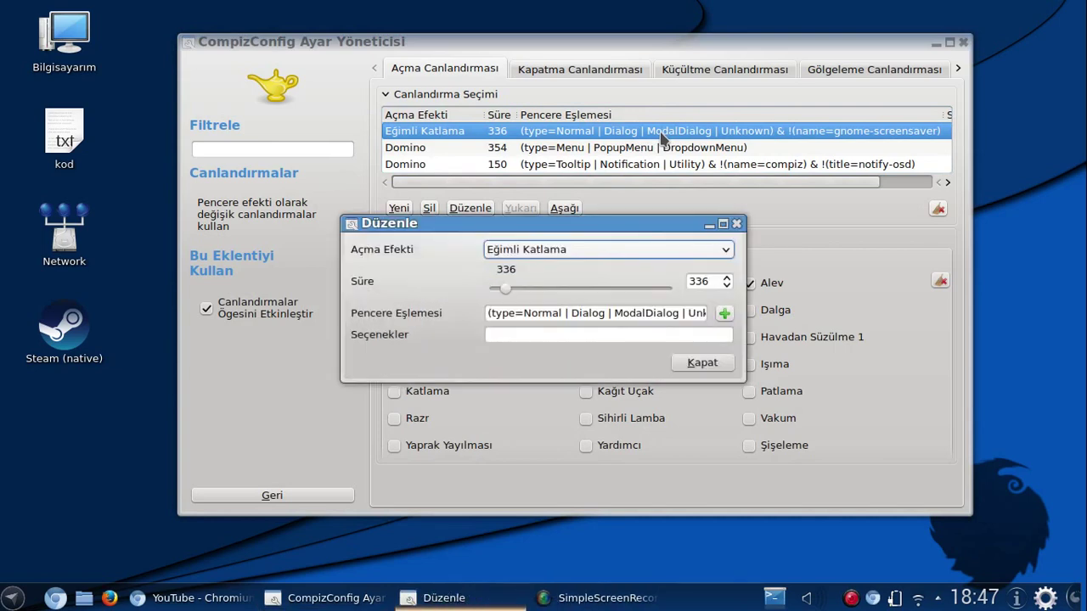
left_click(574, 248)
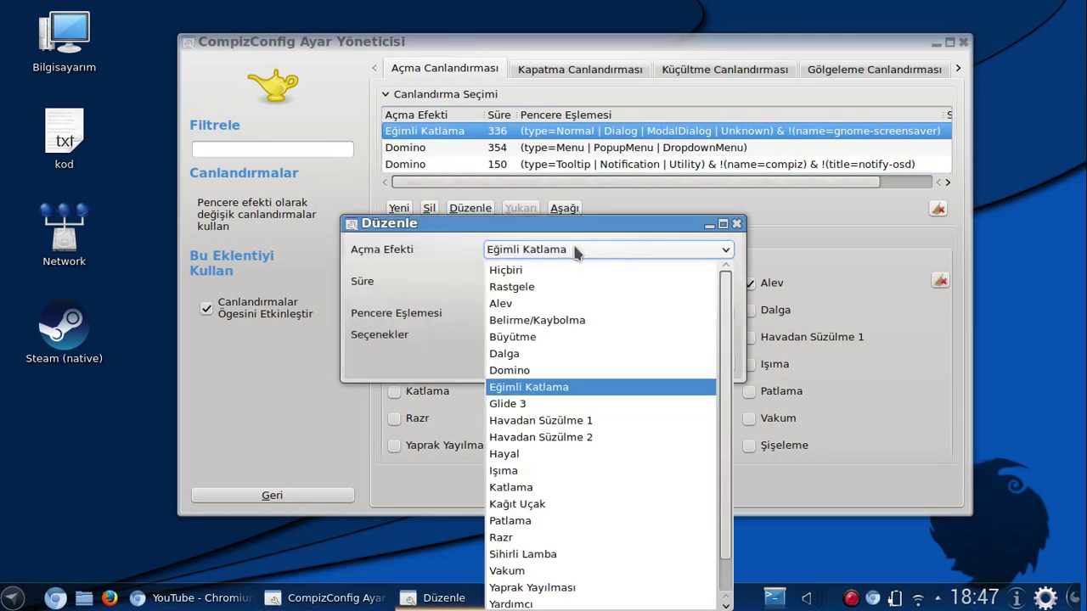
left_click(536, 405)
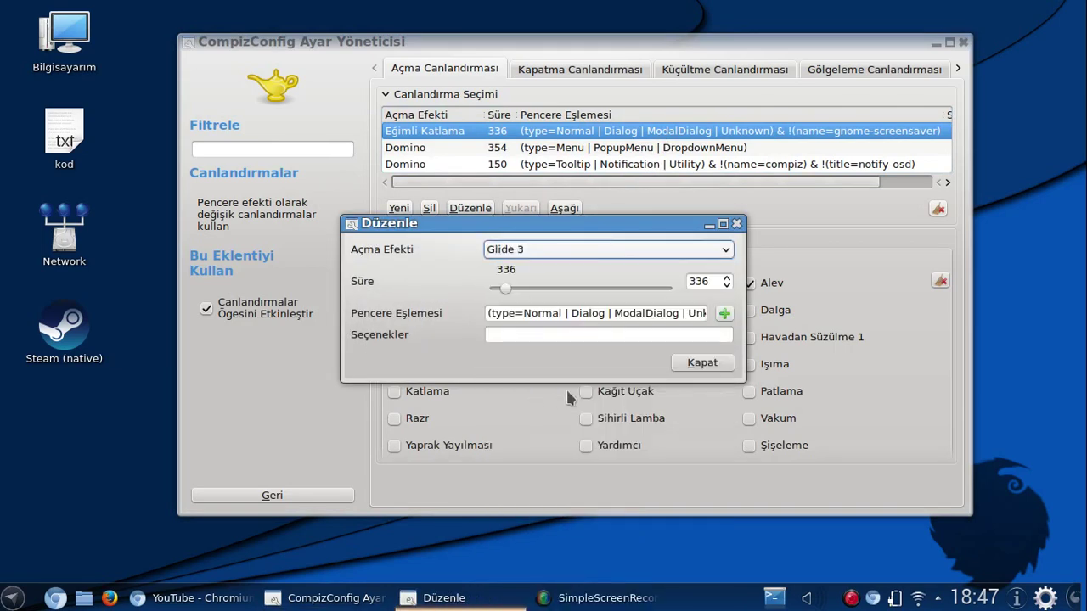
left_click(701, 362)
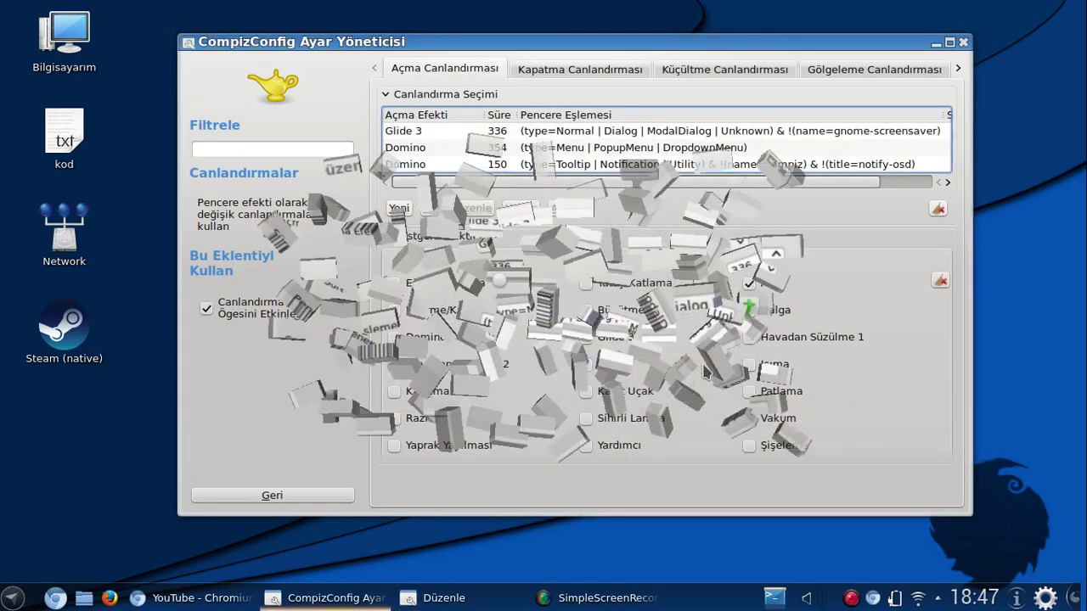
Preview the Glide 3 animation, and set the normal and dialog window rule's opening effect to Havadan Süzülme 1.
left_click(677, 132)
double_click(671, 131)
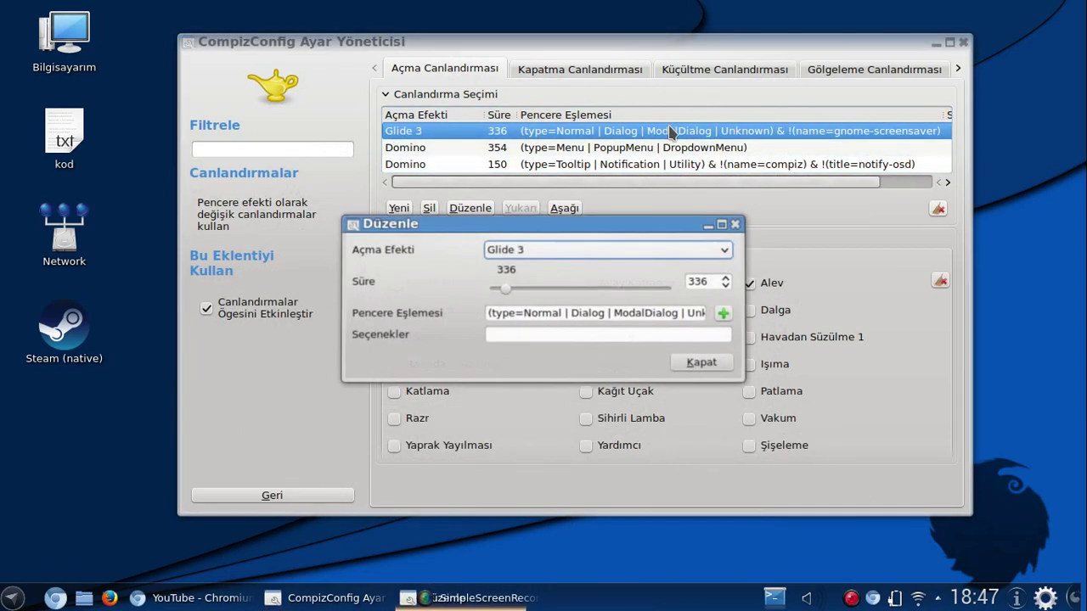
left_click(594, 244)
left_click(555, 422)
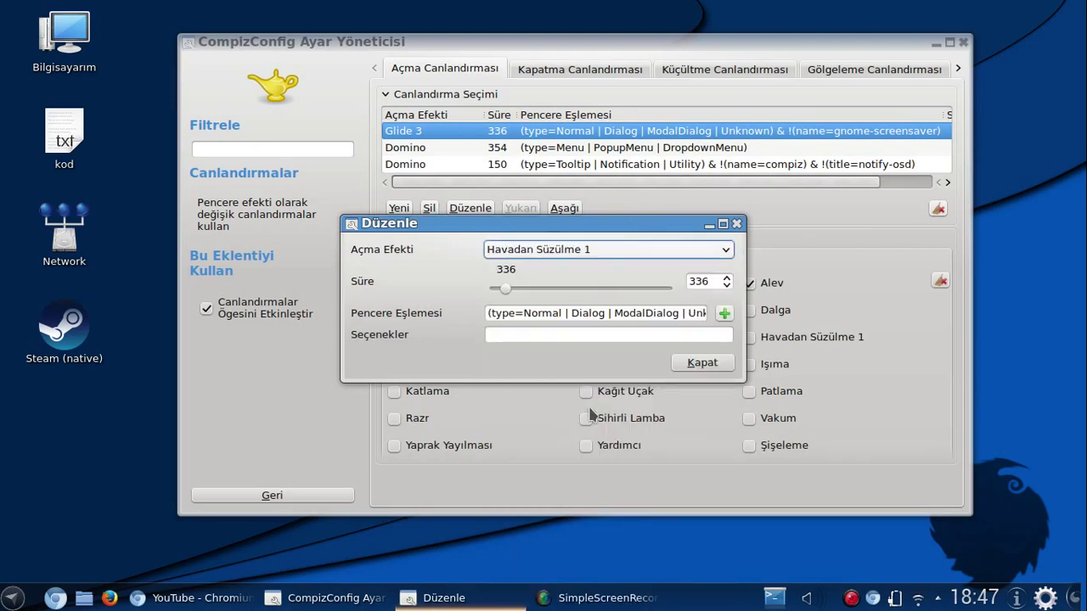
left_click(698, 363)
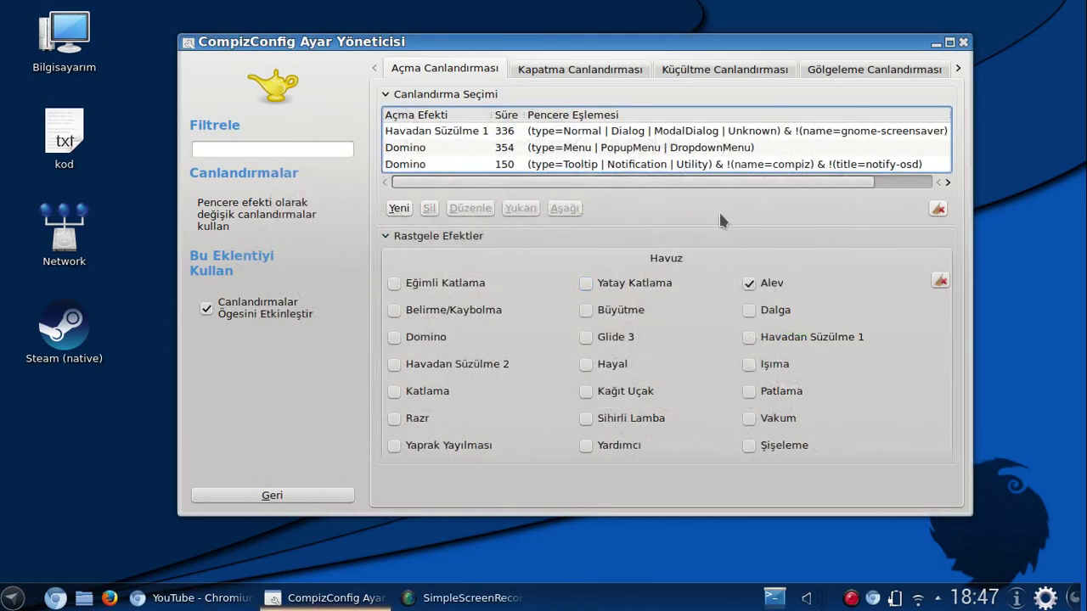
Preview the Havadan Süzülme 1 animation, and change the normal and dialog window rule's opening effect to Hayal.
double_click(704, 131)
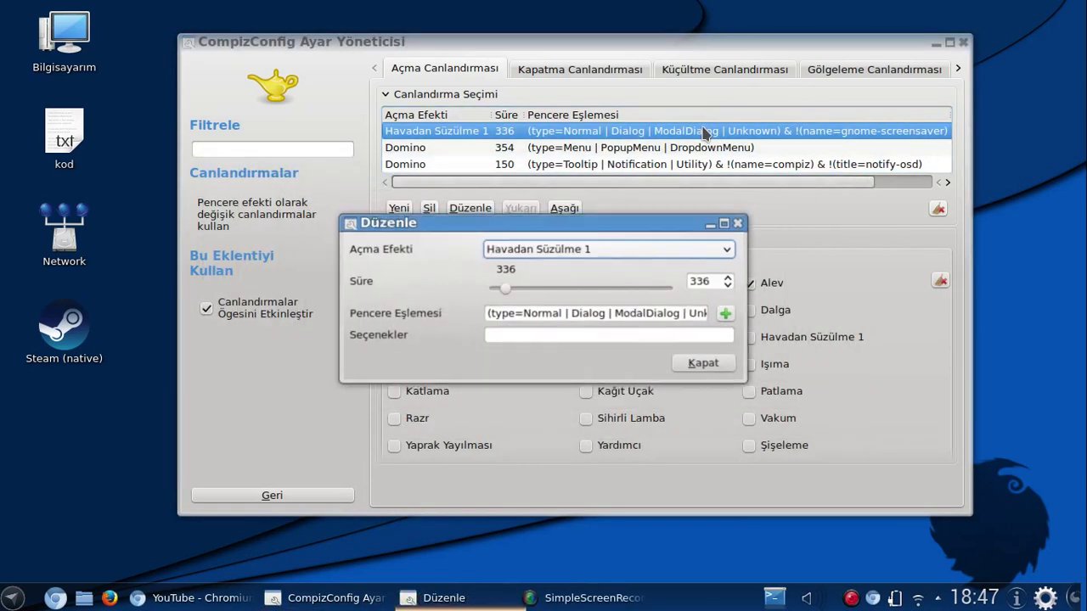
left_click(644, 246)
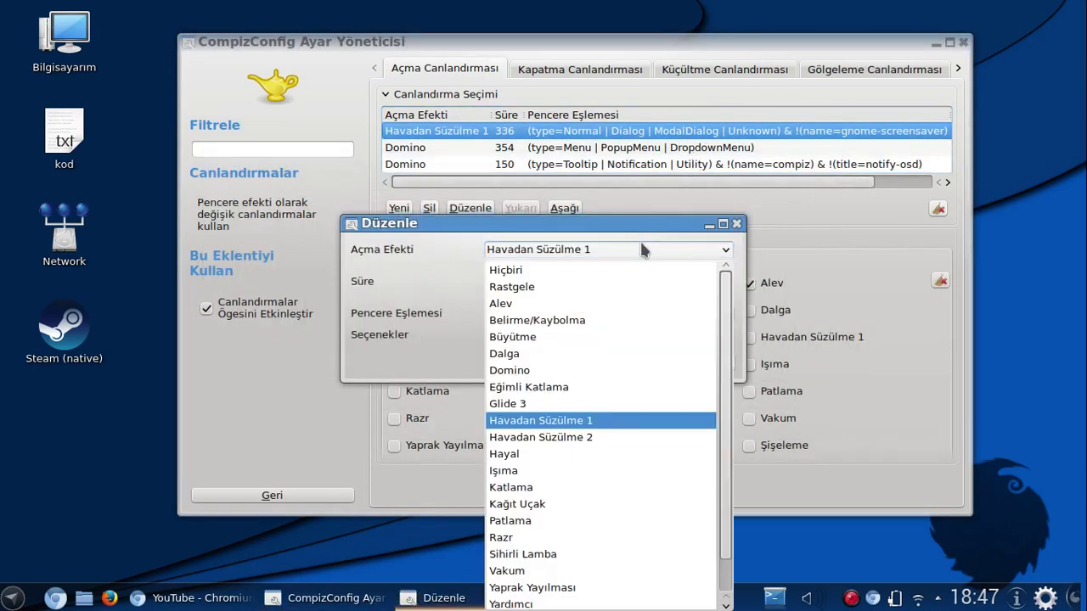
left_click(554, 455)
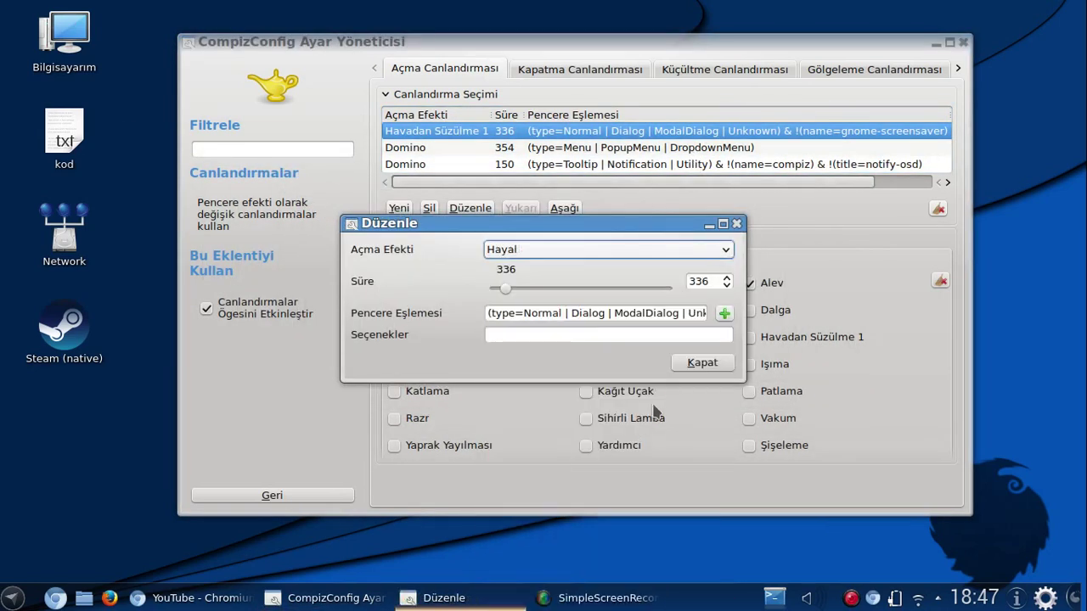
left_click(684, 374)
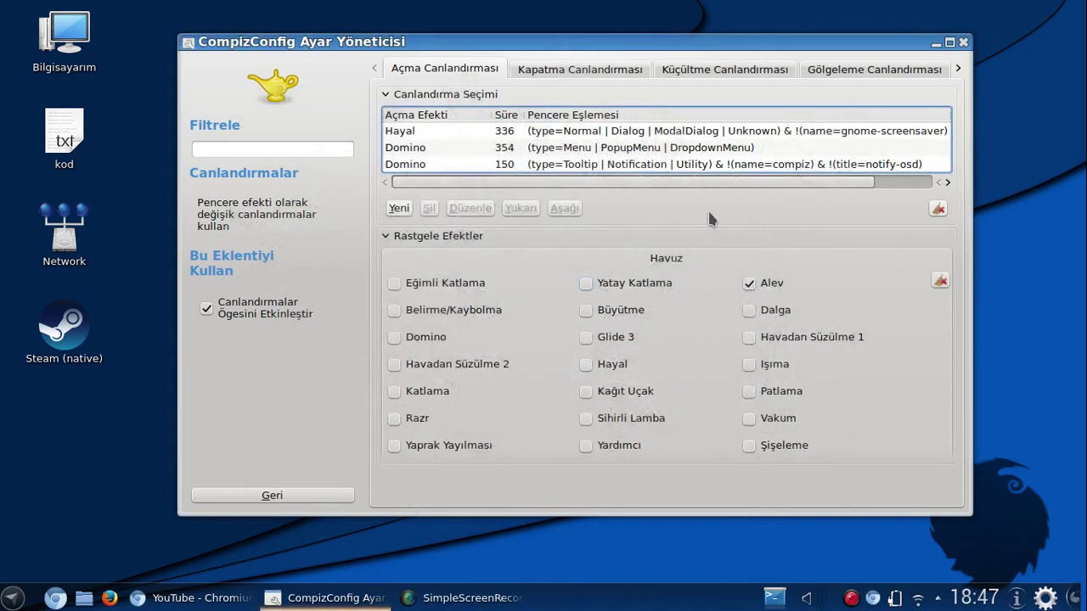
Preview the Hayal animation on the edit dialog, and set the normal and dialog window rule's opening effect to Işıma.
double_click(686, 132)
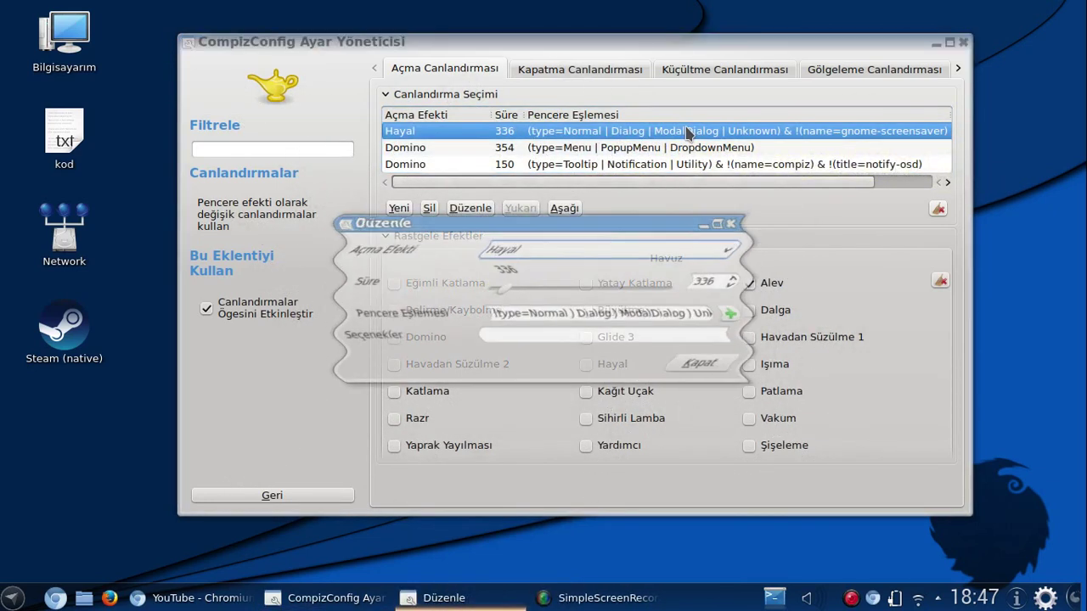
left_click(573, 249)
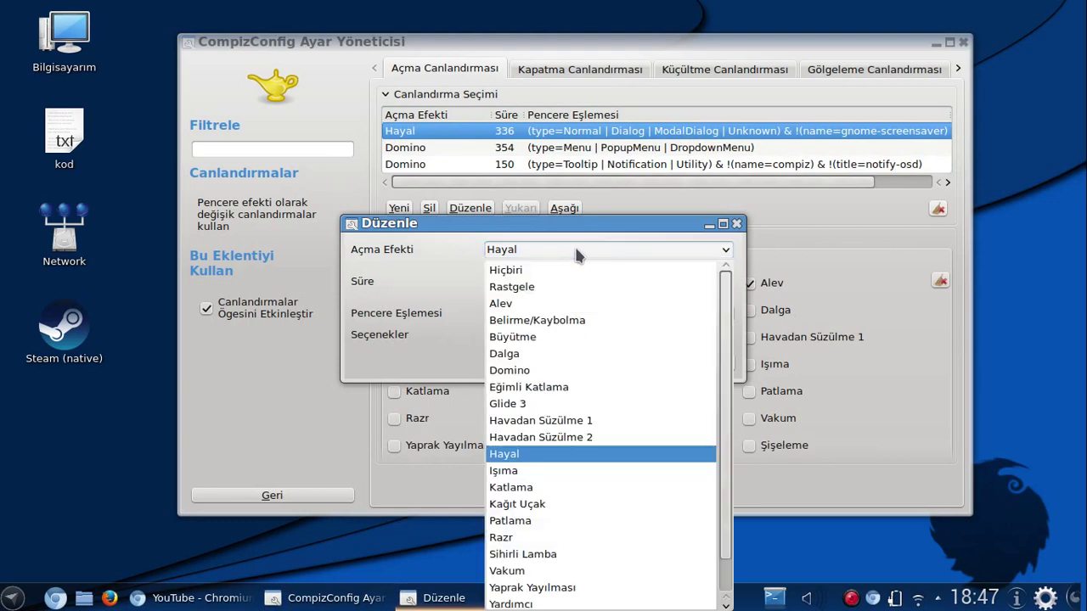
left_click(543, 472)
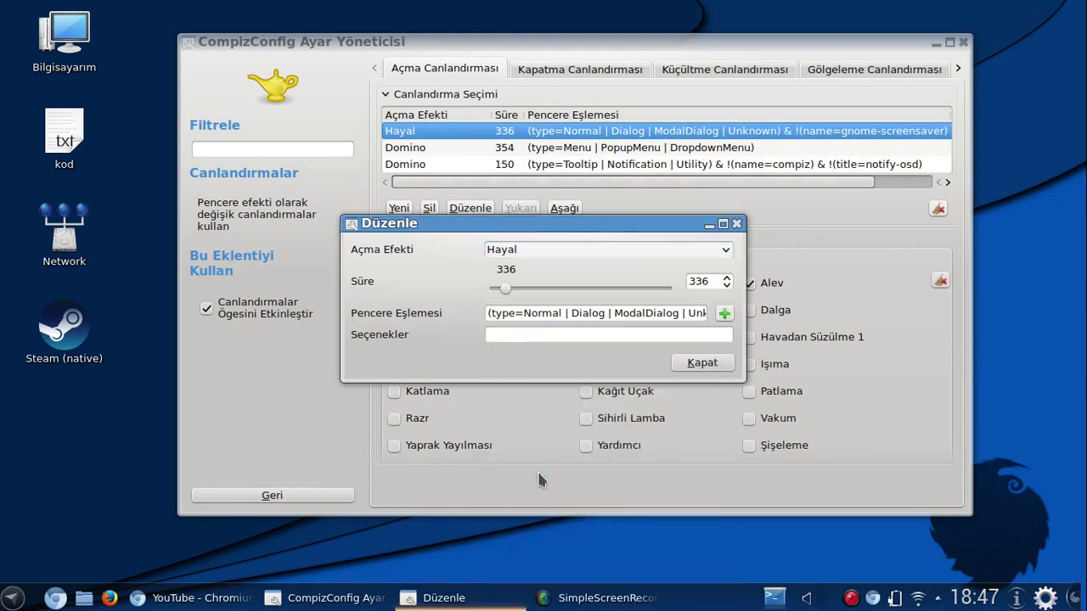
left_click(701, 365)
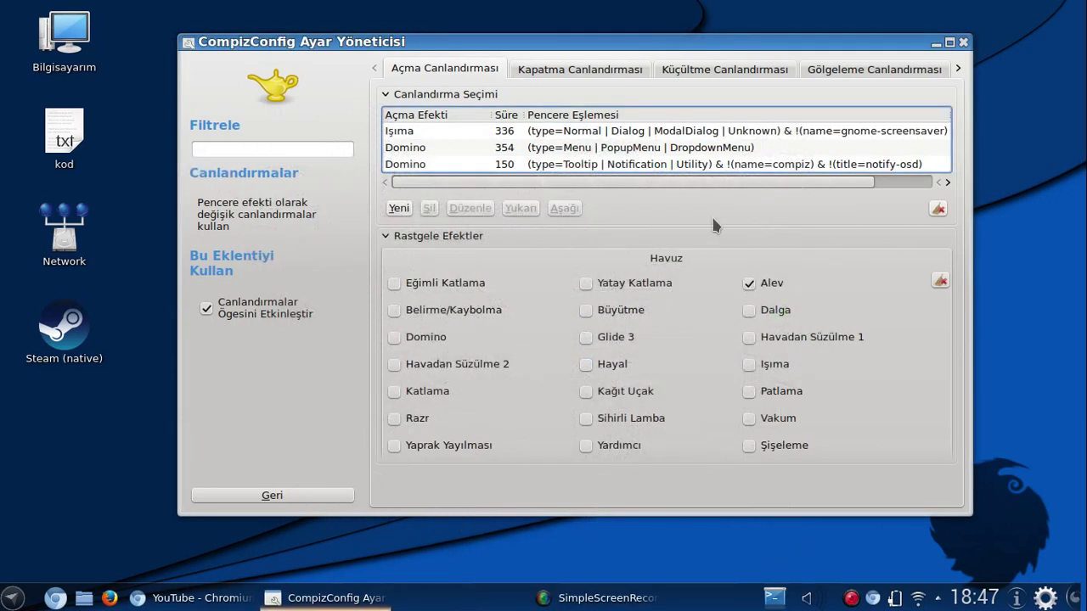
Preview the Işıma animation, and change the normal and dialog window rule's opening effect to Katlama.
double_click(707, 133)
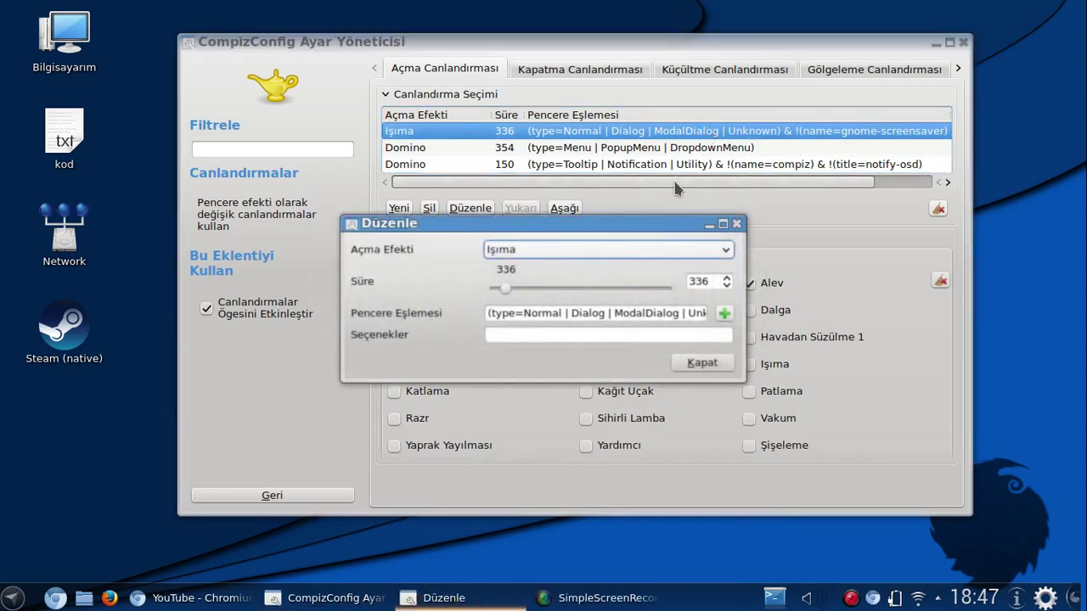
left_click(625, 248)
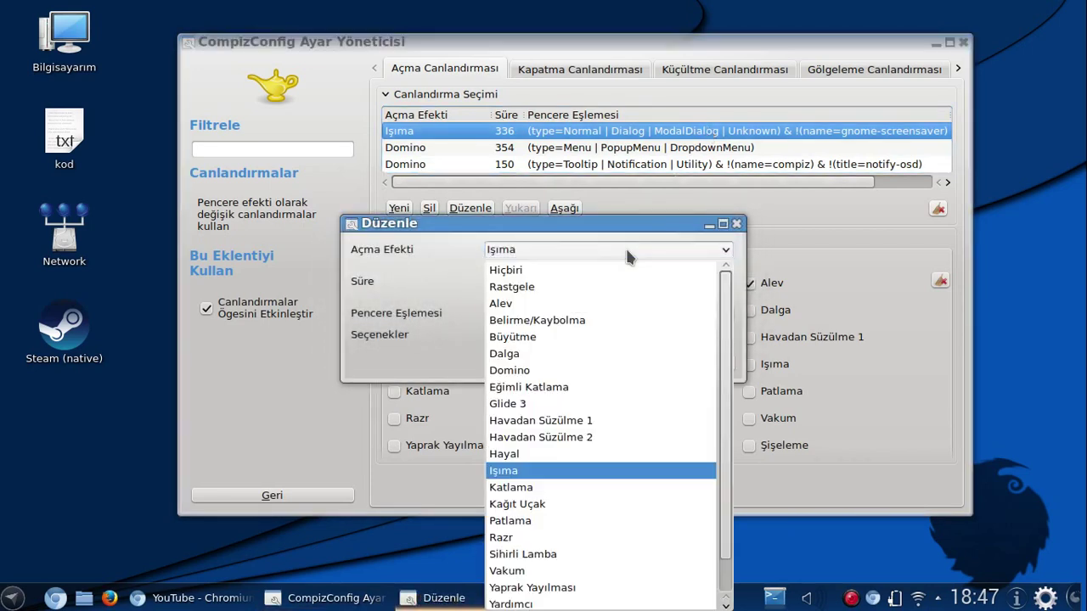
left_click(552, 487)
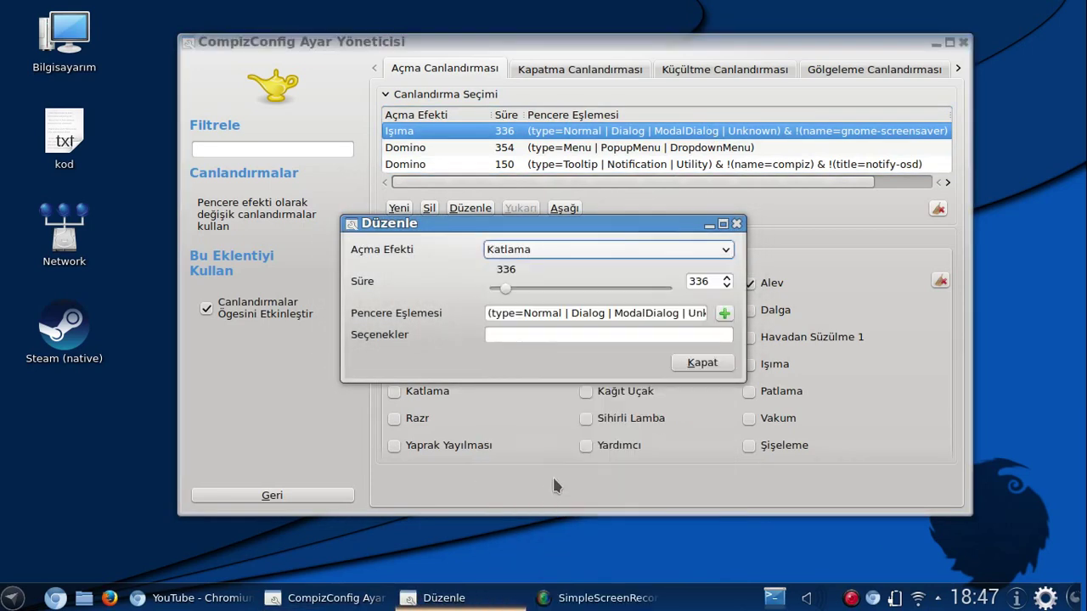
left_click(701, 363)
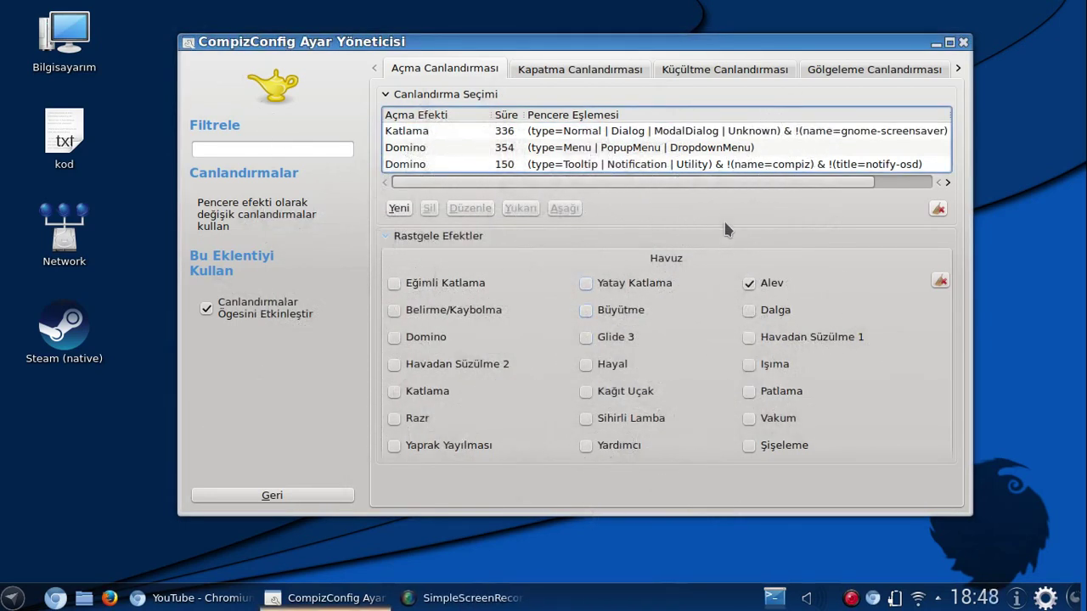
Preview the Katlama animation, and set the normal and dialog window rule's opening effect to Kağıt Uçak.
double_click(716, 132)
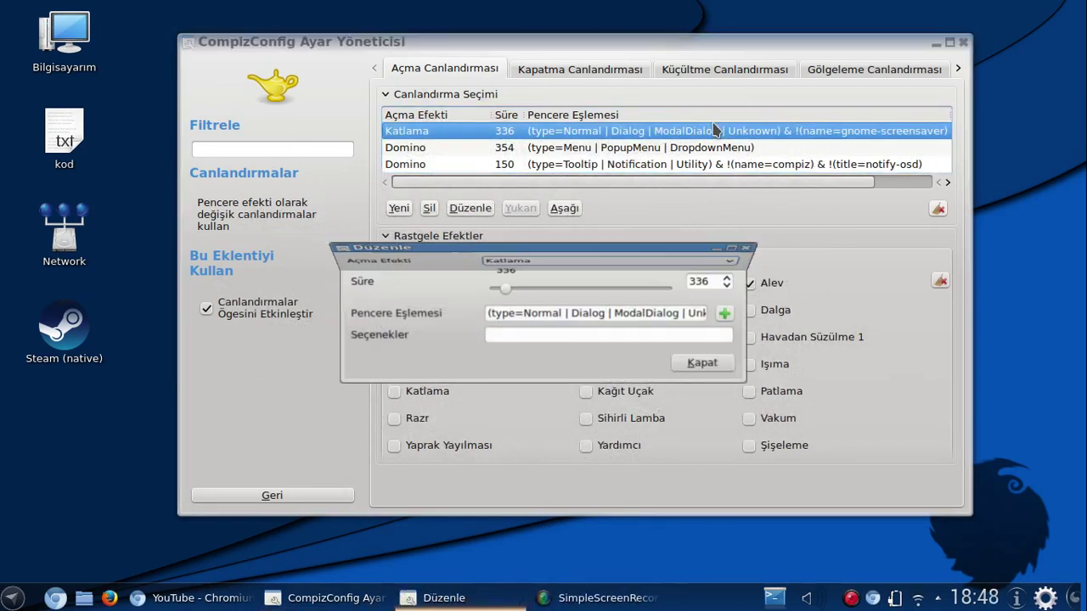
left_click(615, 249)
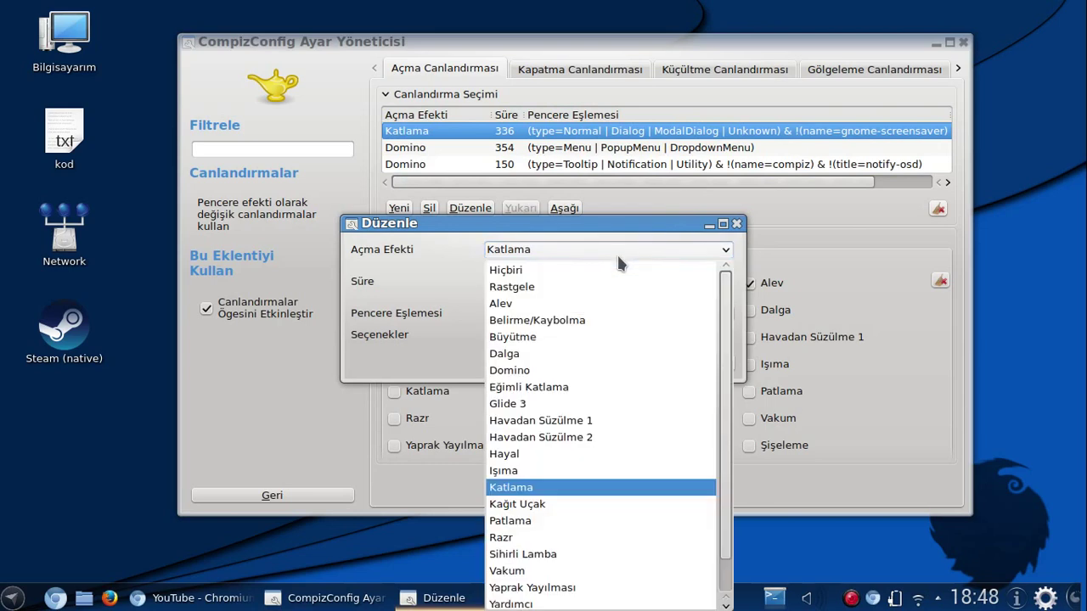
left_click(535, 507)
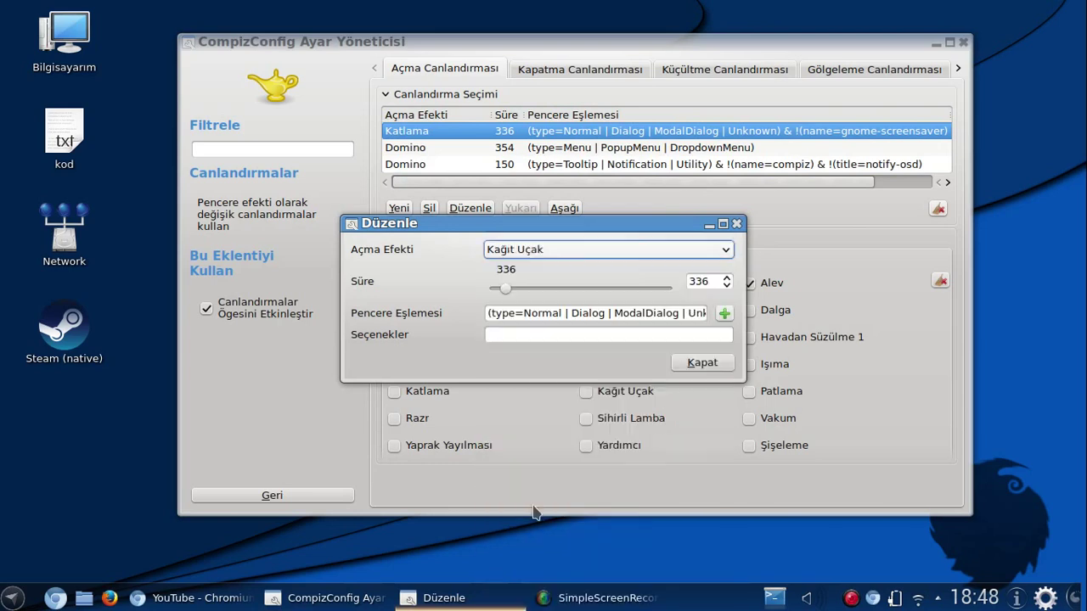
left_click(721, 357)
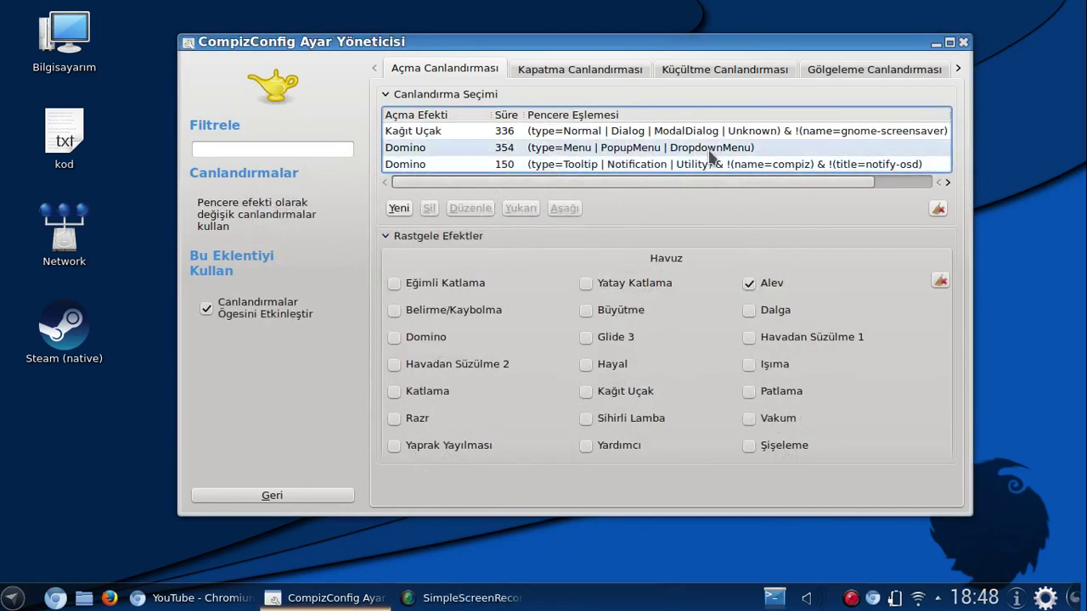
Preview the Kağıt Uçak animation on the edit dialog, and set the normal and dialog window rule's opening effect to Patlama.
double_click(709, 130)
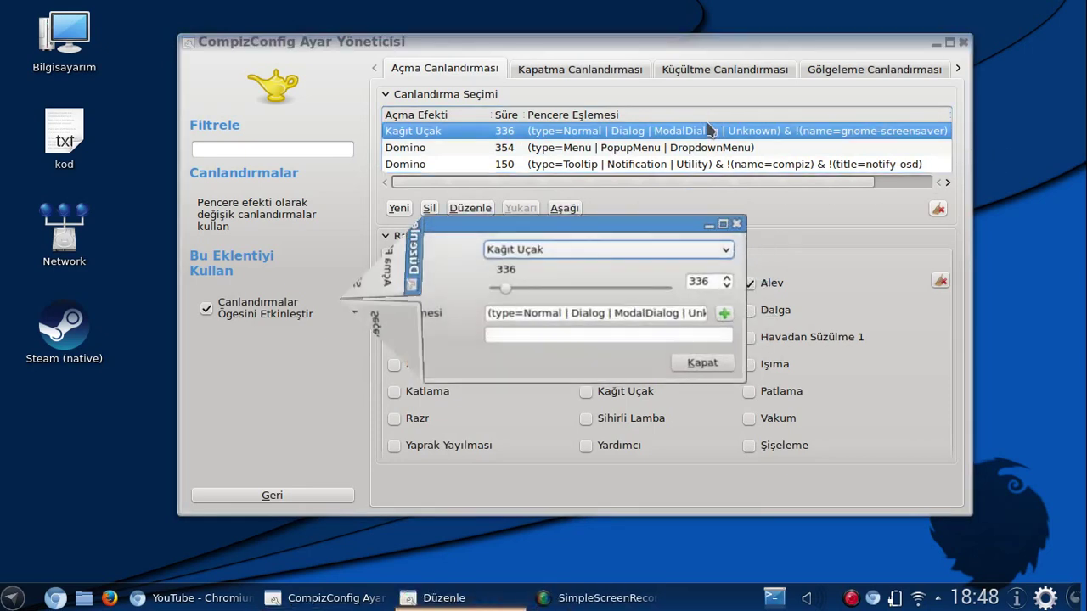
left_click(611, 249)
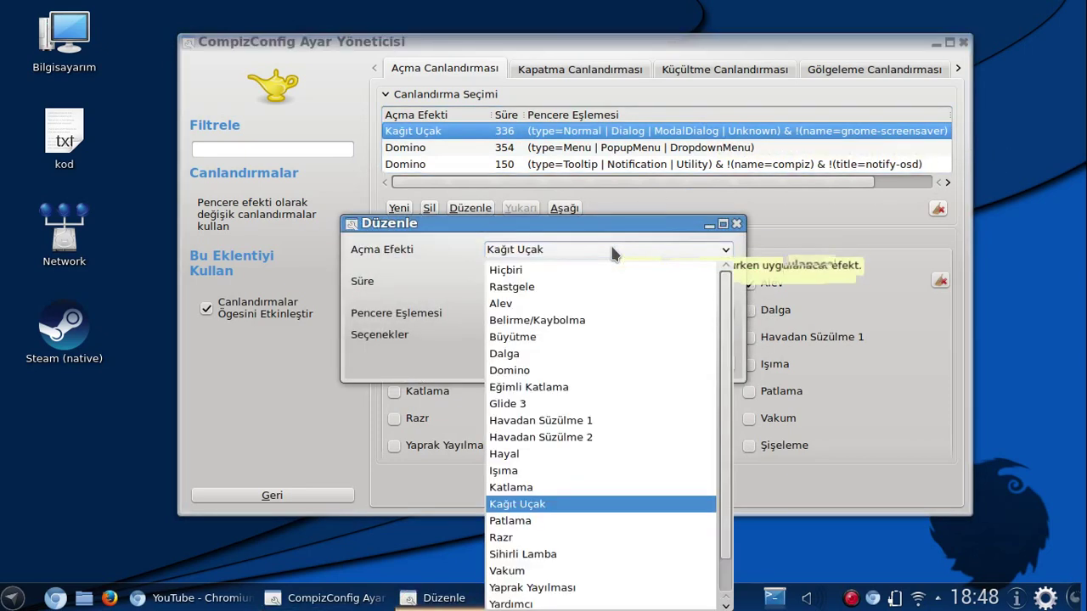
left_click(568, 519)
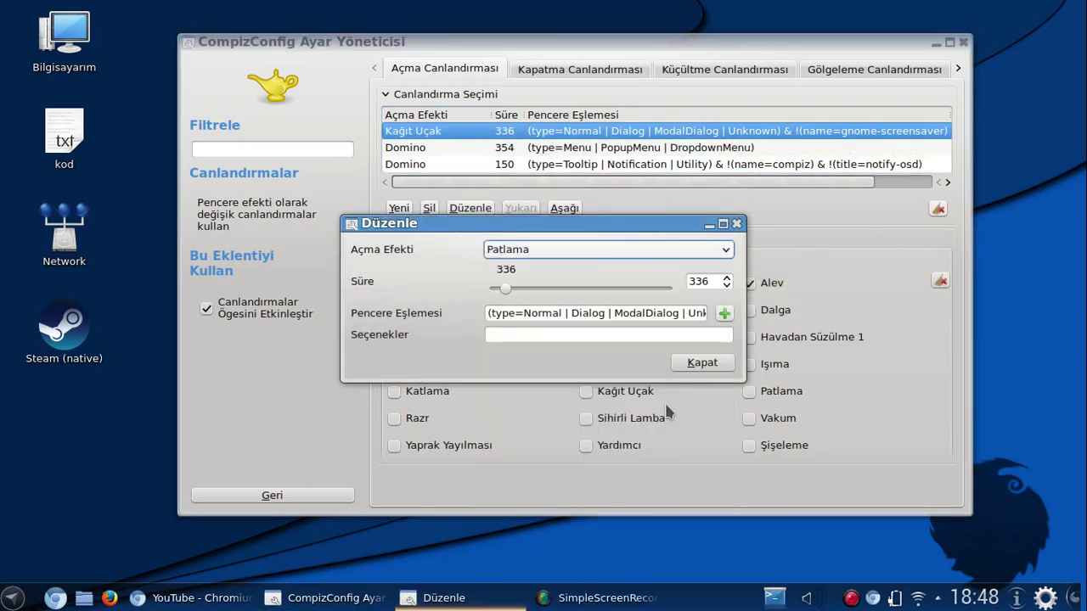
left_click(702, 363)
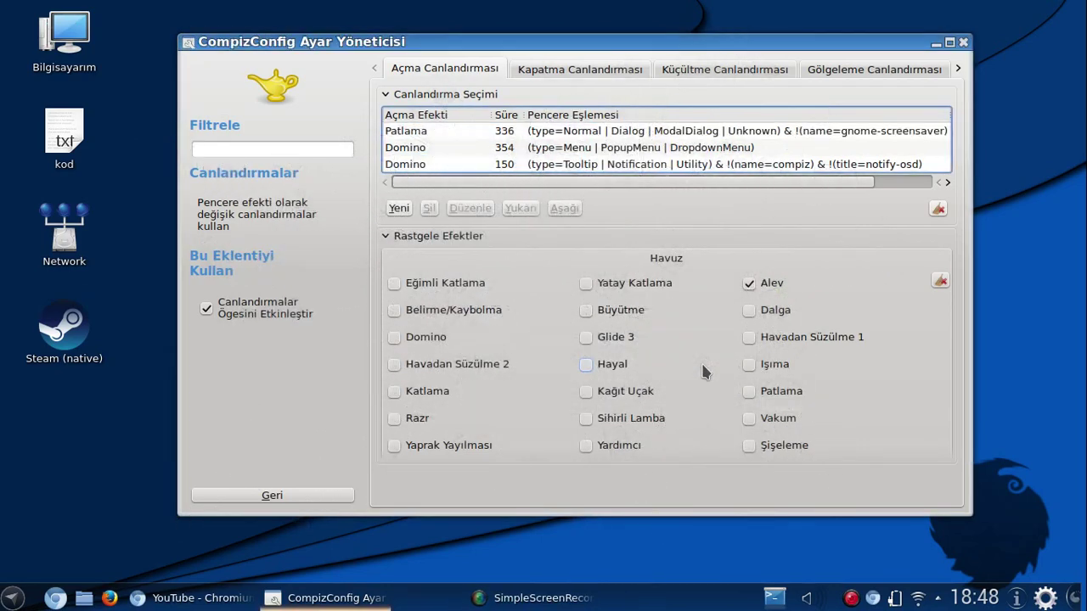
Preview the Patlama animation, and change the normal and dialog window rule's opening effect to Razr.
double_click(685, 133)
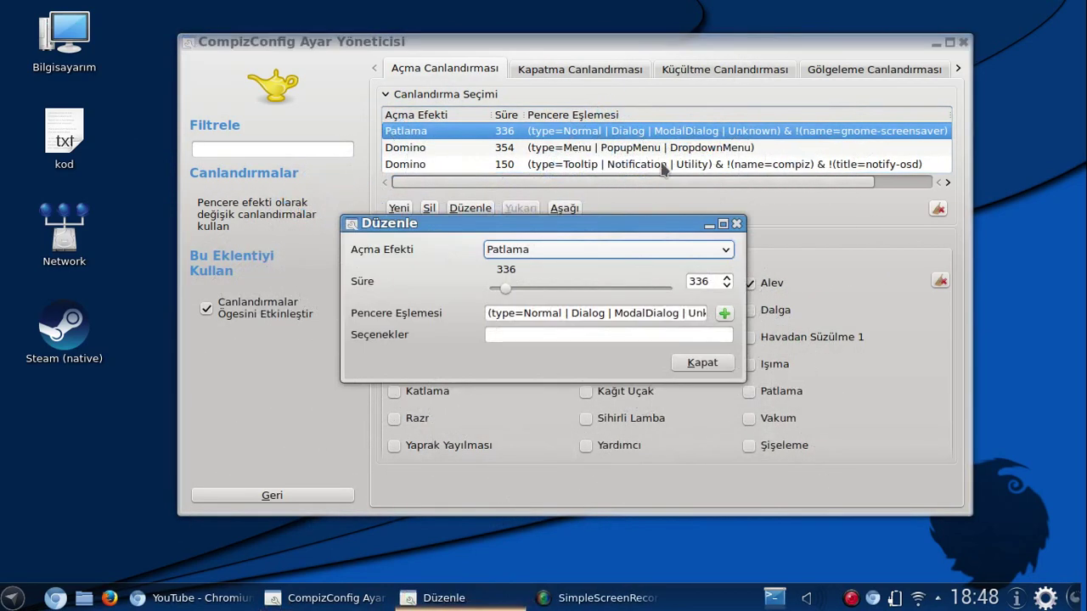
left_click(563, 249)
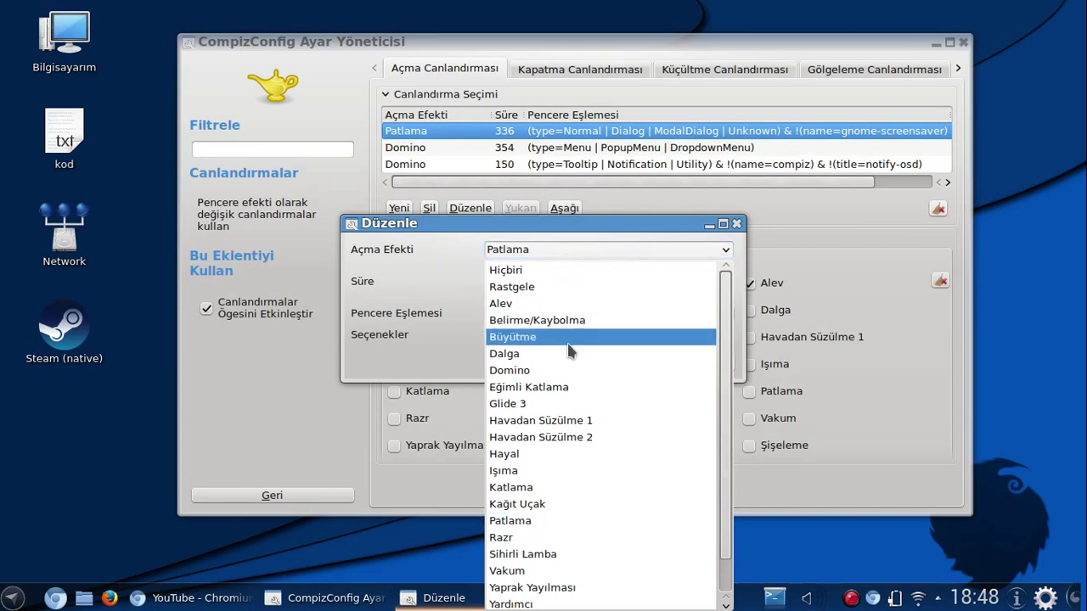
left_click(536, 538)
left_click(699, 365)
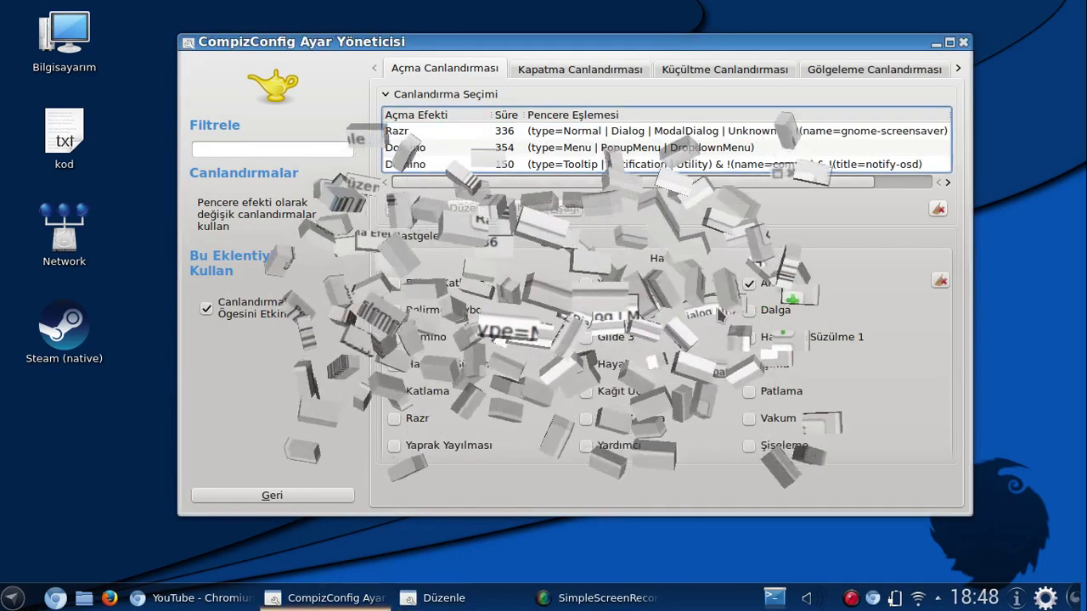
Preview the Razr animation, and lengthen the normal and dialog window rule's opening duration to 1641 ms.
double_click(744, 128)
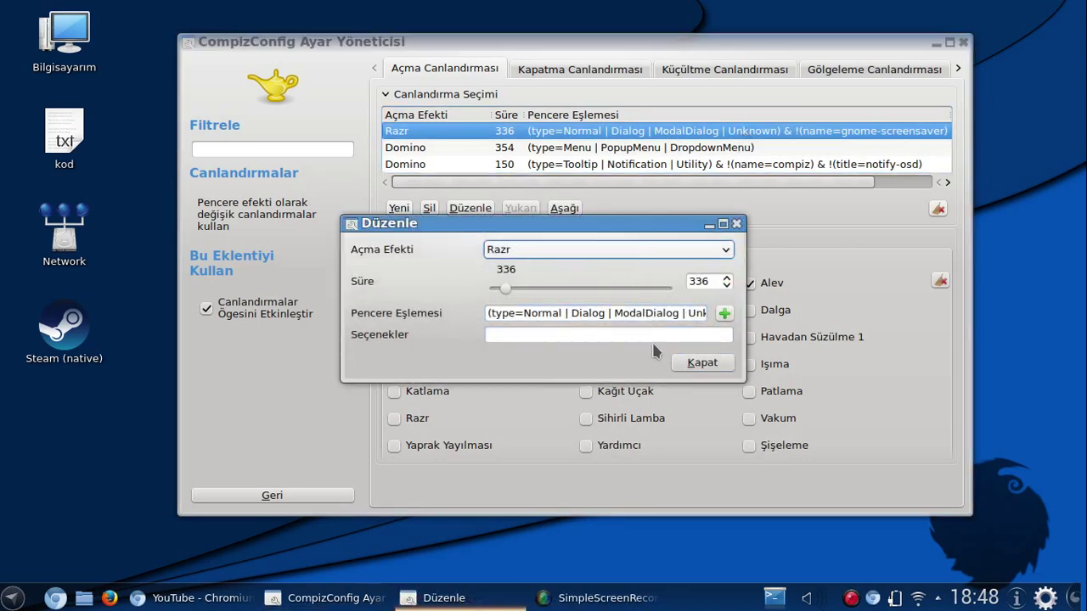
left_click_drag(505, 287, 563, 290)
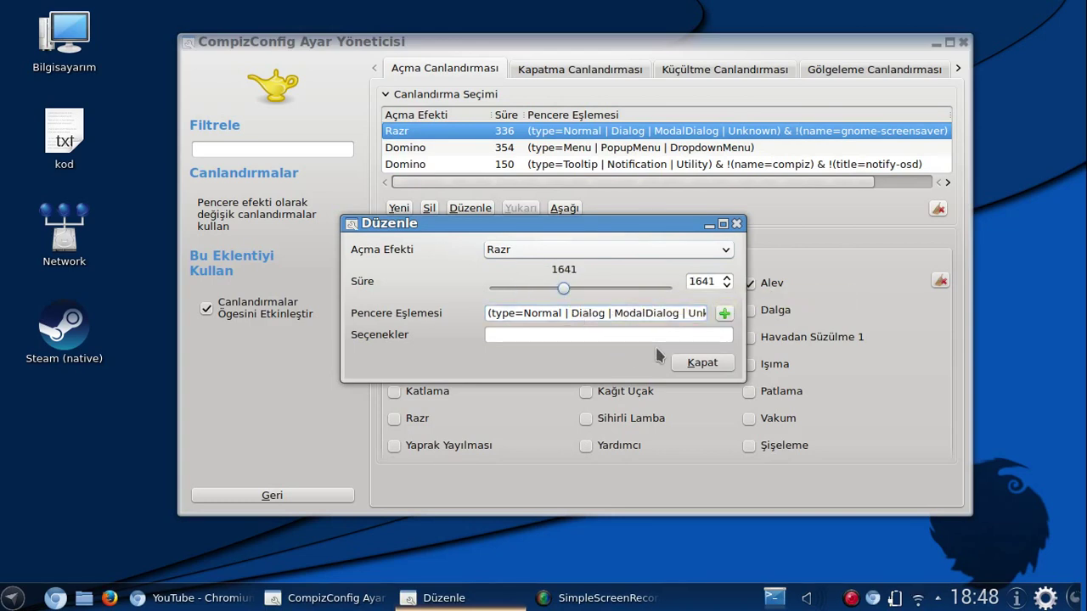
left_click(701, 365)
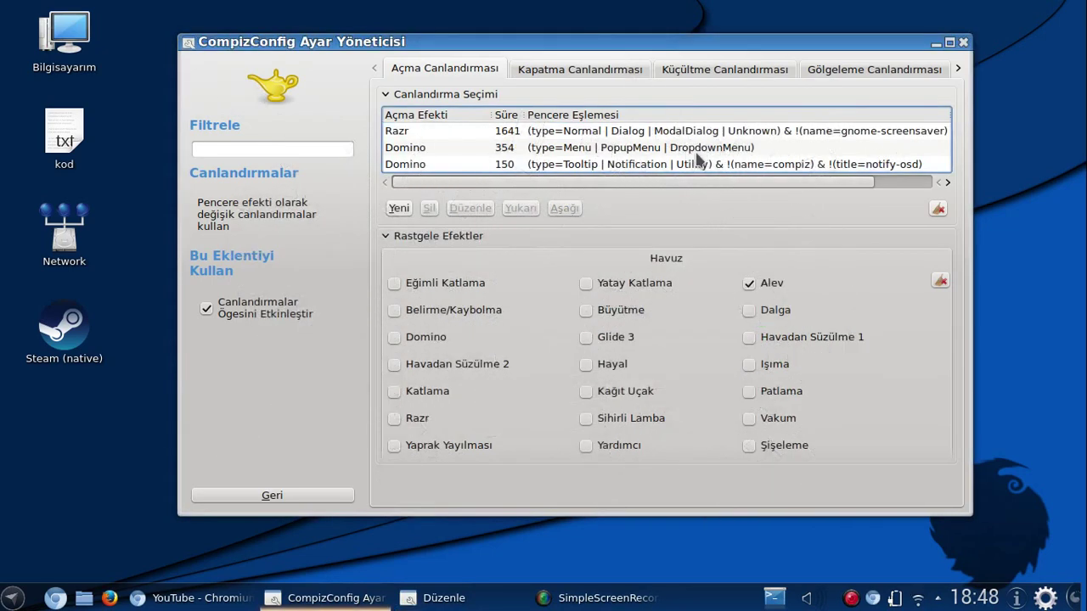
Preview the slowed Razr animation, and set the normal and dialog window rule's opening effect to Sihirli Lamba.
left_click(702, 132)
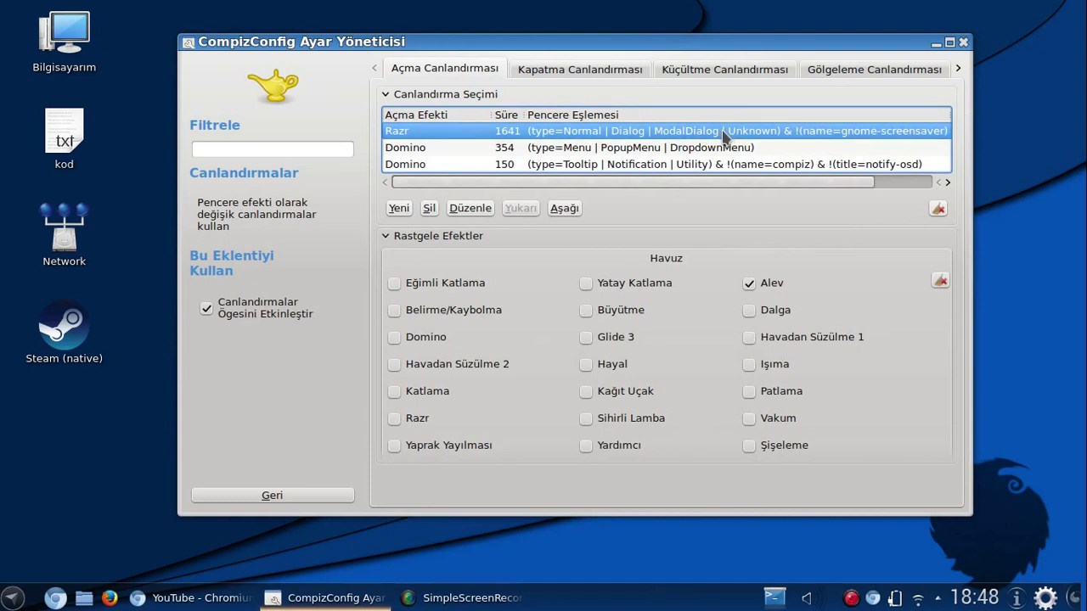
left_click(671, 147)
left_click(669, 132)
double_click(669, 131)
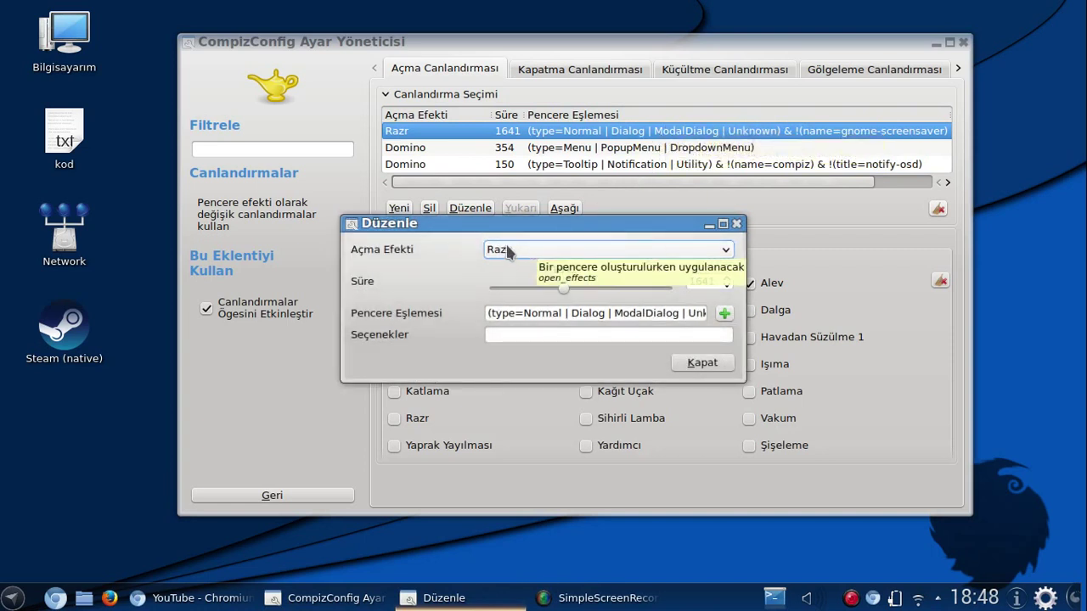
left_click(561, 250)
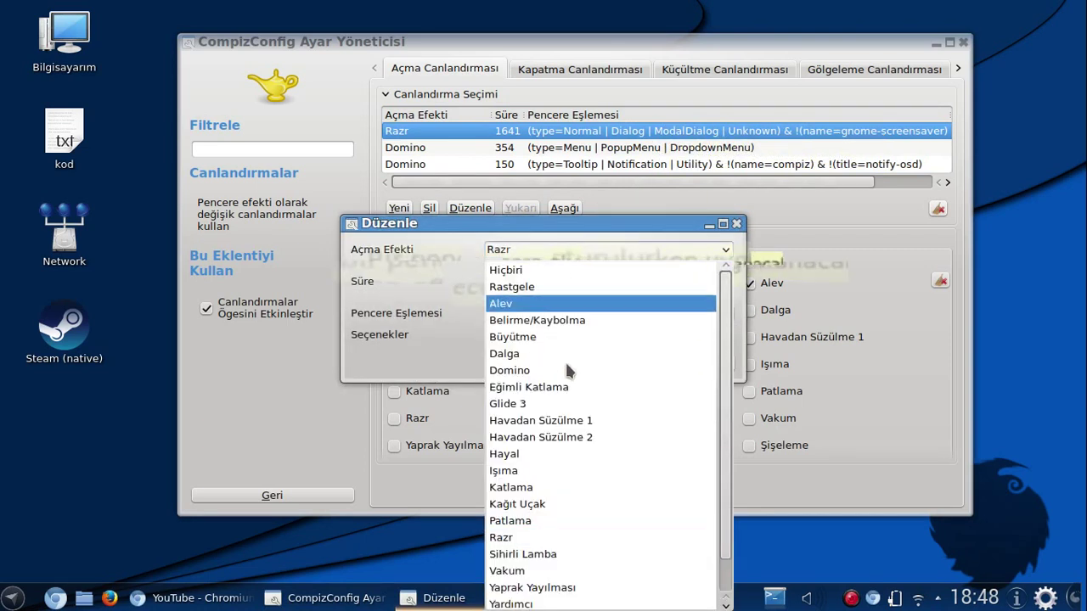
left_click(553, 555)
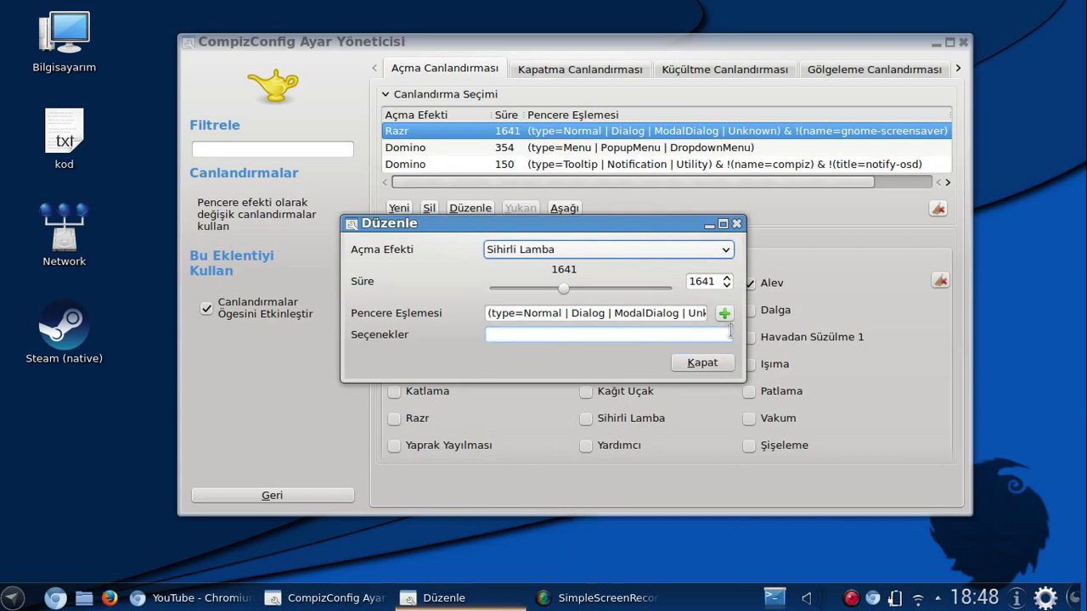
left_click(702, 364)
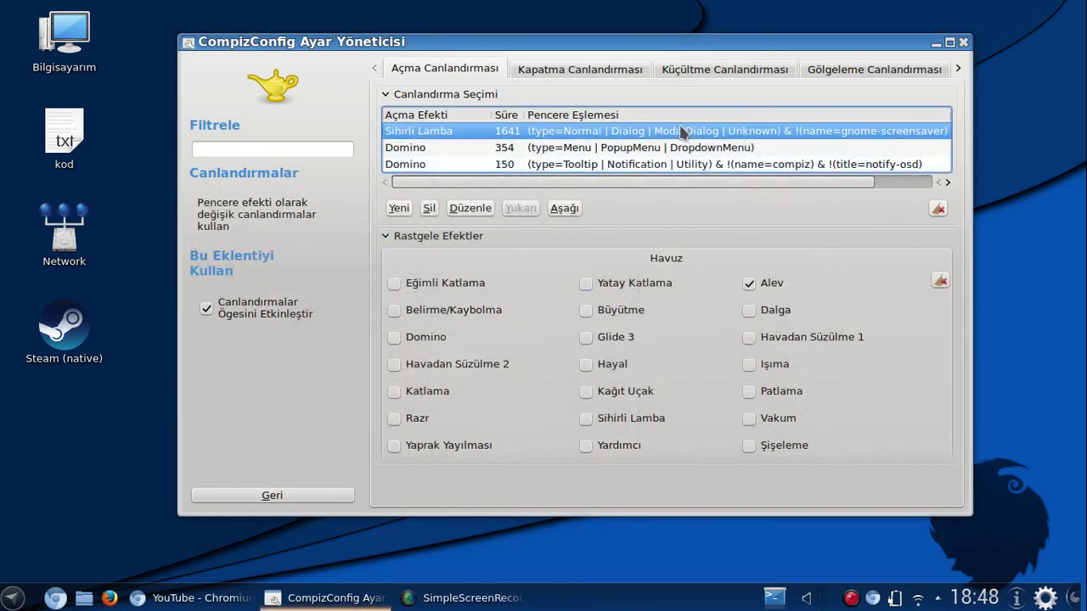
Preview the Sihirli Lamba animation, and change the normal and dialog window rule's opening effect to Vakum.
double_click(682, 132)
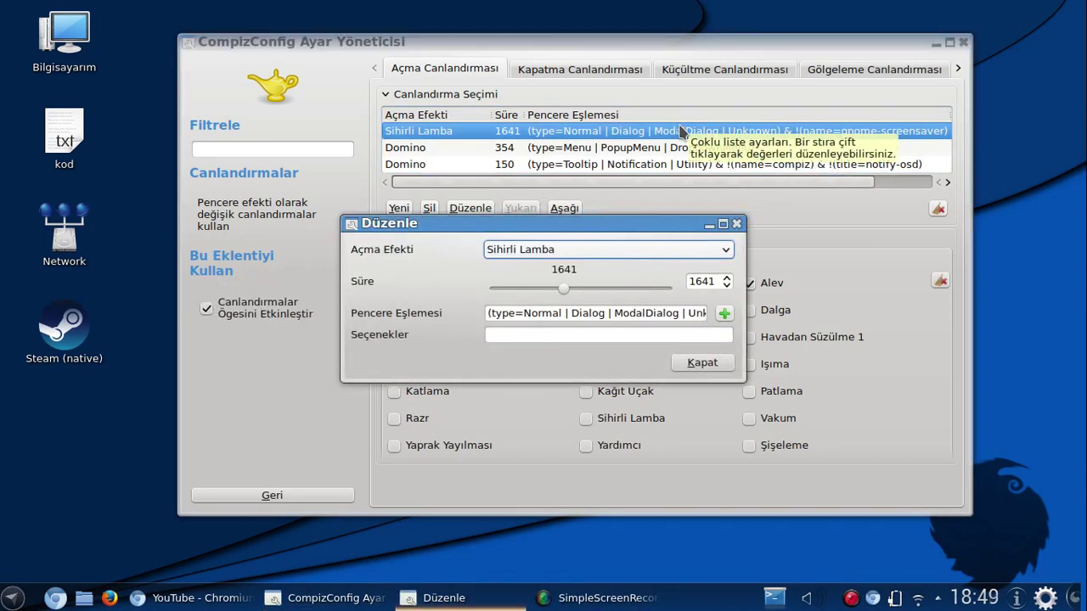
left_click(606, 247)
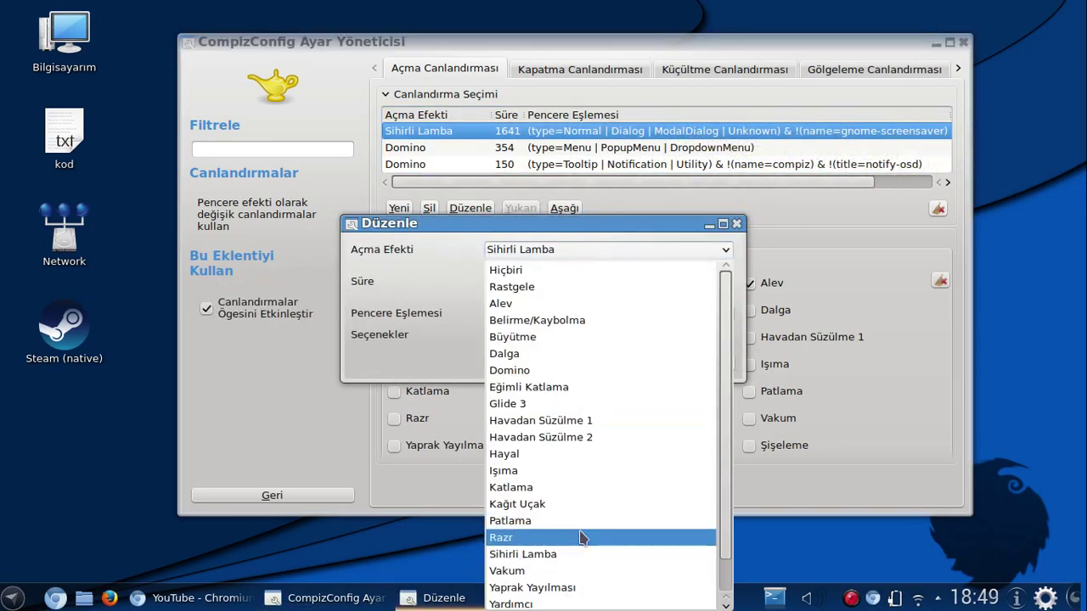
left_click(568, 571)
left_click(702, 363)
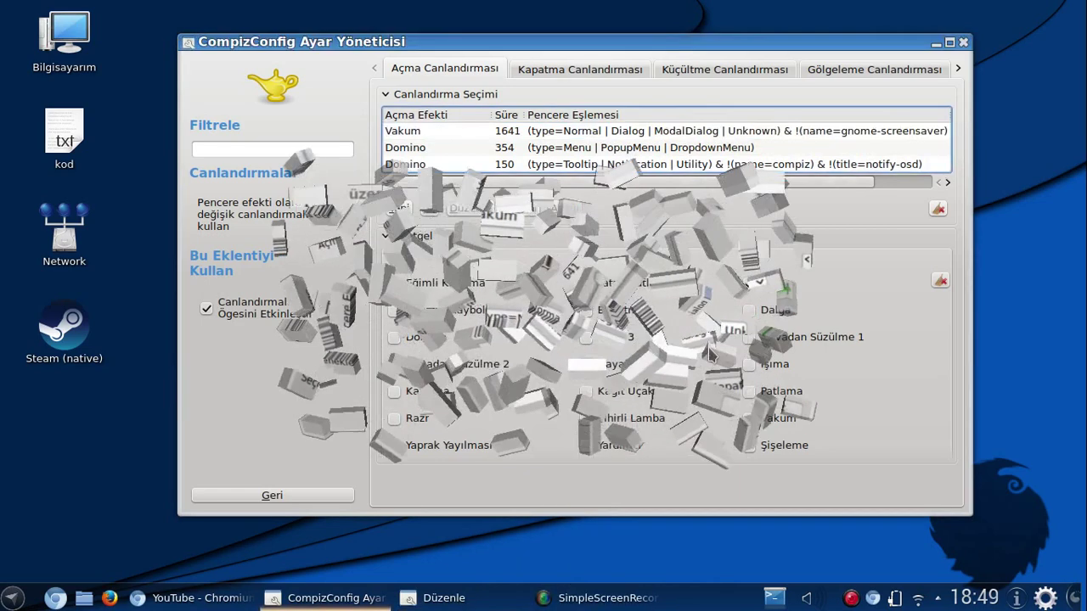
Preview the Vakum animation, and set the normal and dialog window rule's opening effect to Yaprak Yayılması.
double_click(745, 138)
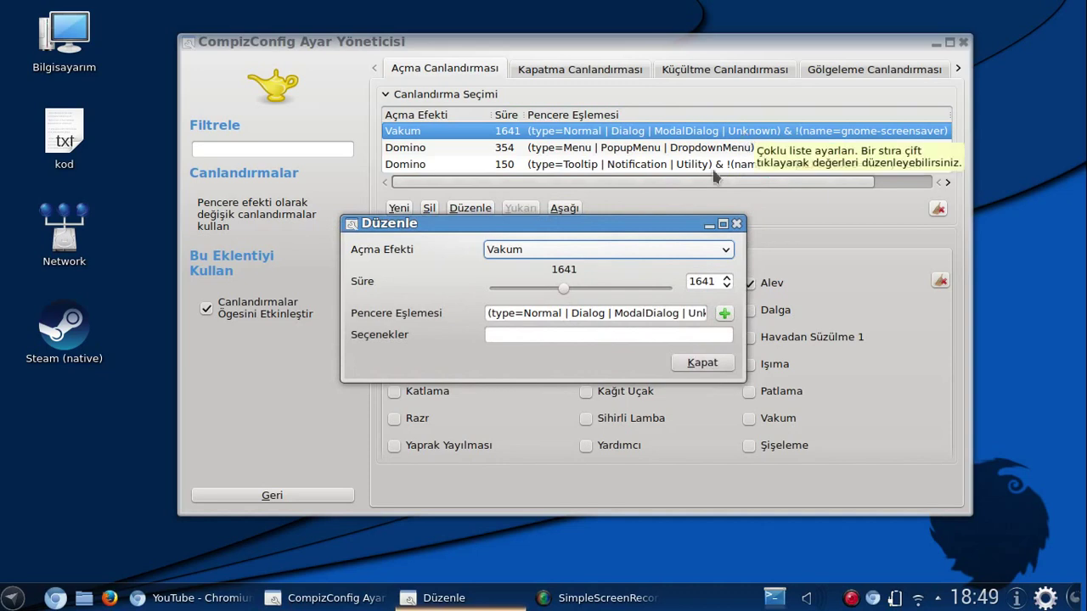
left_click(509, 249)
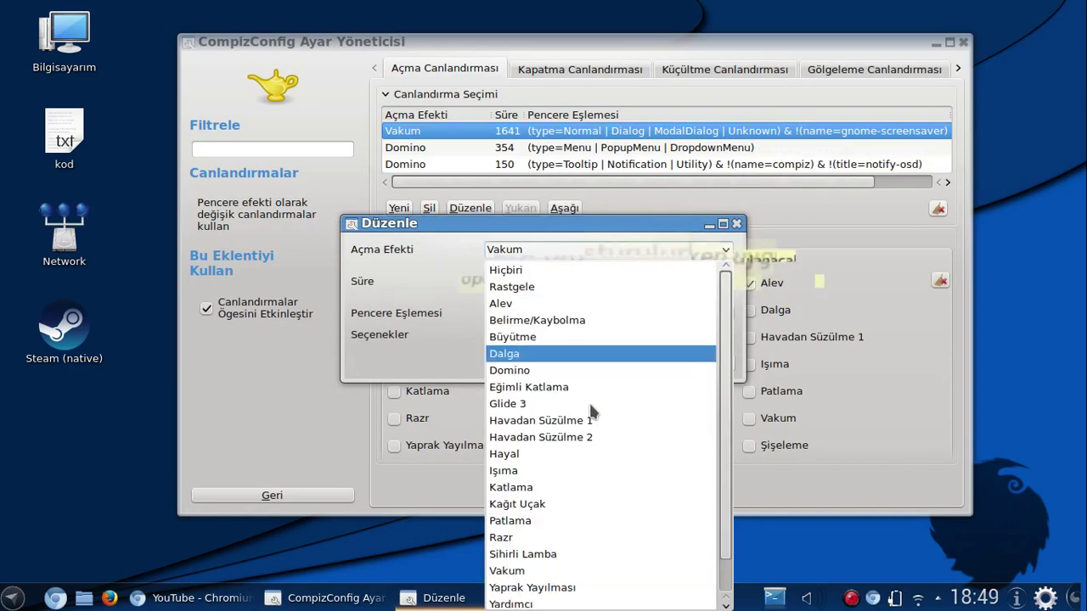
left_click(550, 588)
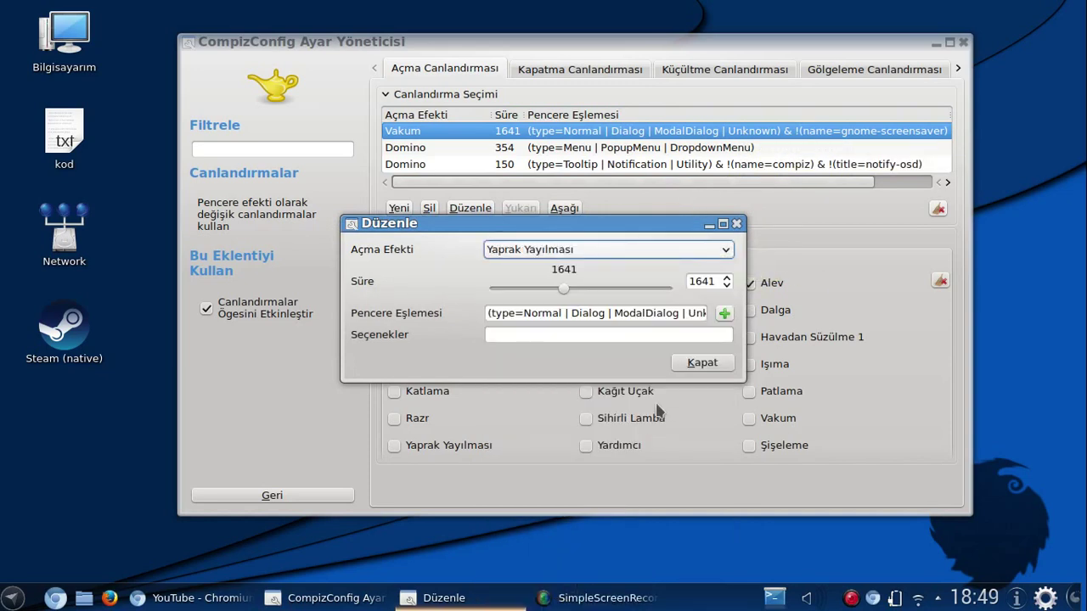
left_click(703, 363)
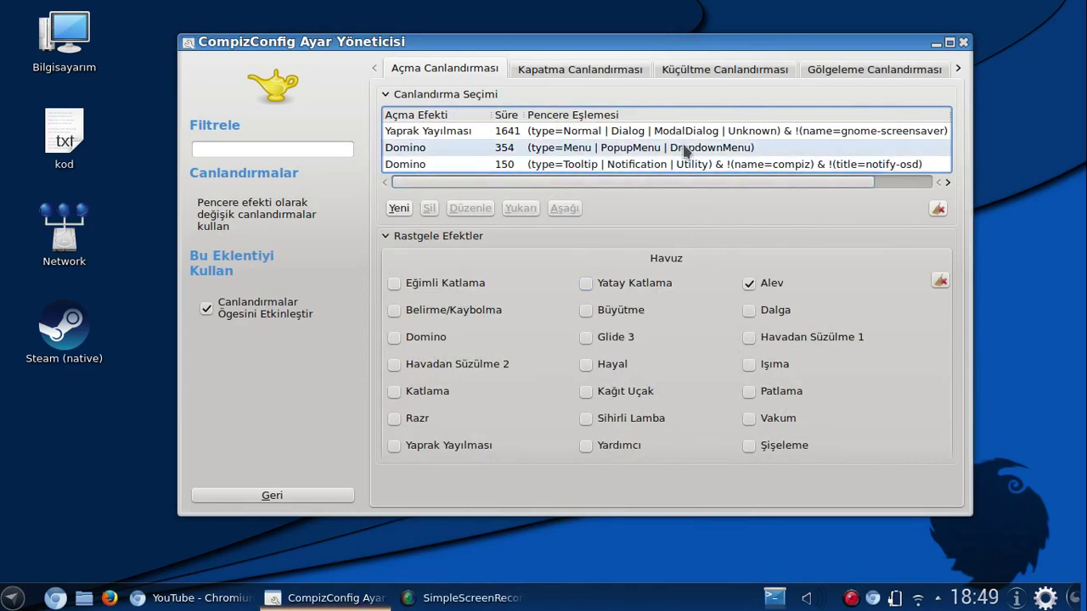
Preview the Yaprak Yayılması animation, and shorten the normal and dialog window rule's opening duration to 836 ms.
double_click(687, 130)
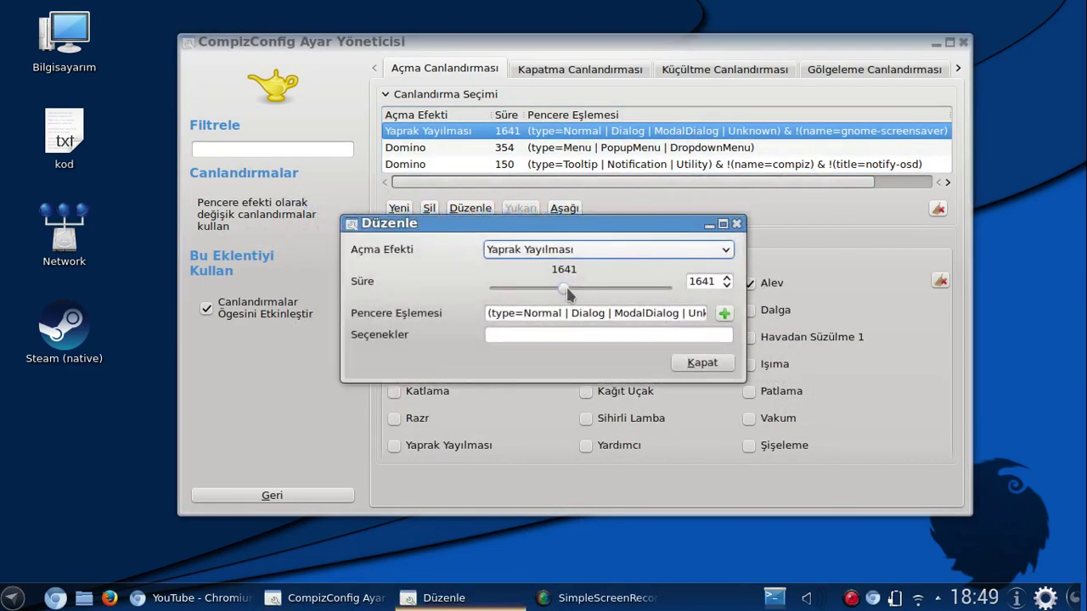
left_click_drag(566, 288, 528, 290)
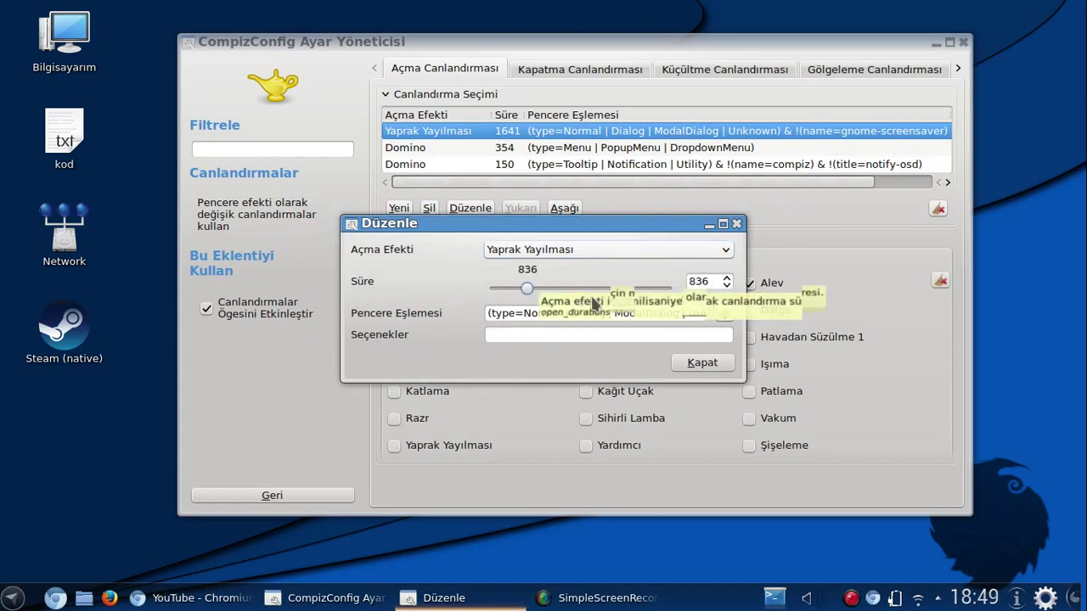
left_click(703, 363)
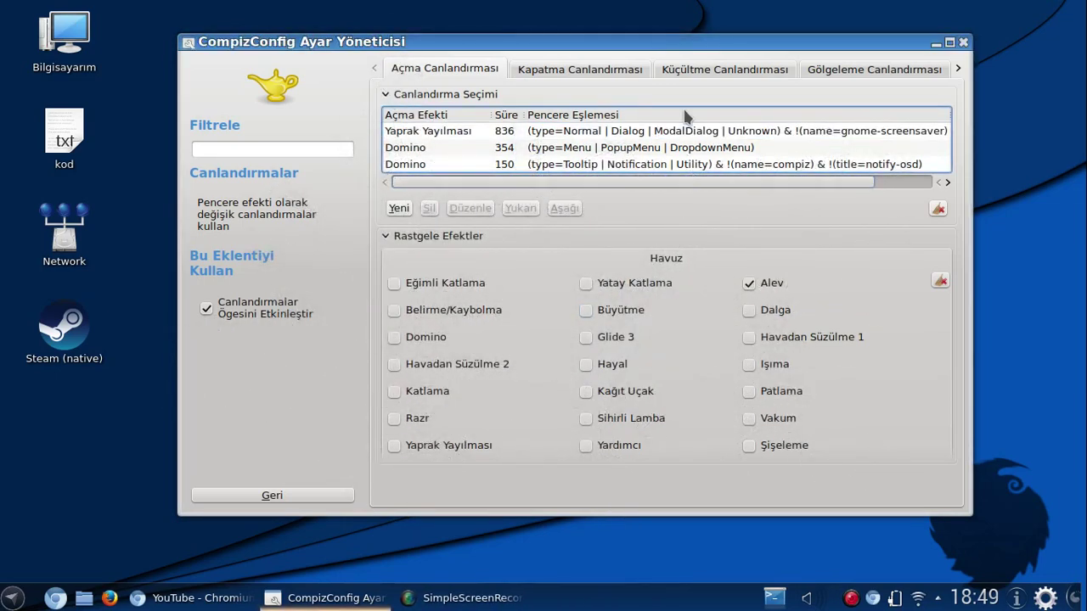
Preview the faster Yaprak Yayılması animation, and set the rule's opening duration to 711 ms while keeping the same effect.
double_click(686, 131)
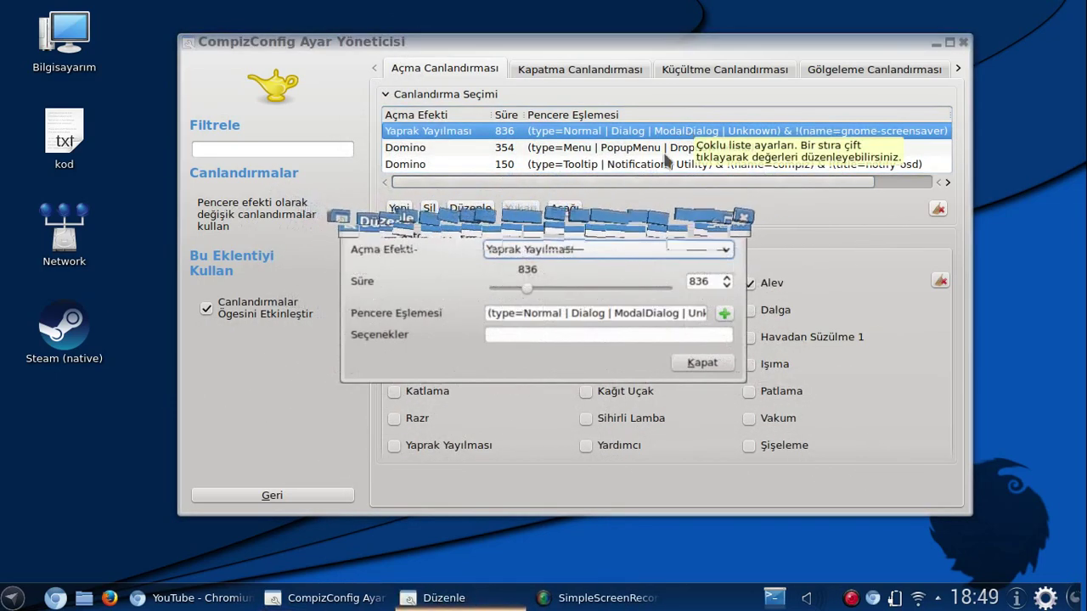
left_click_drag(524, 290, 521, 290)
left_click(598, 245)
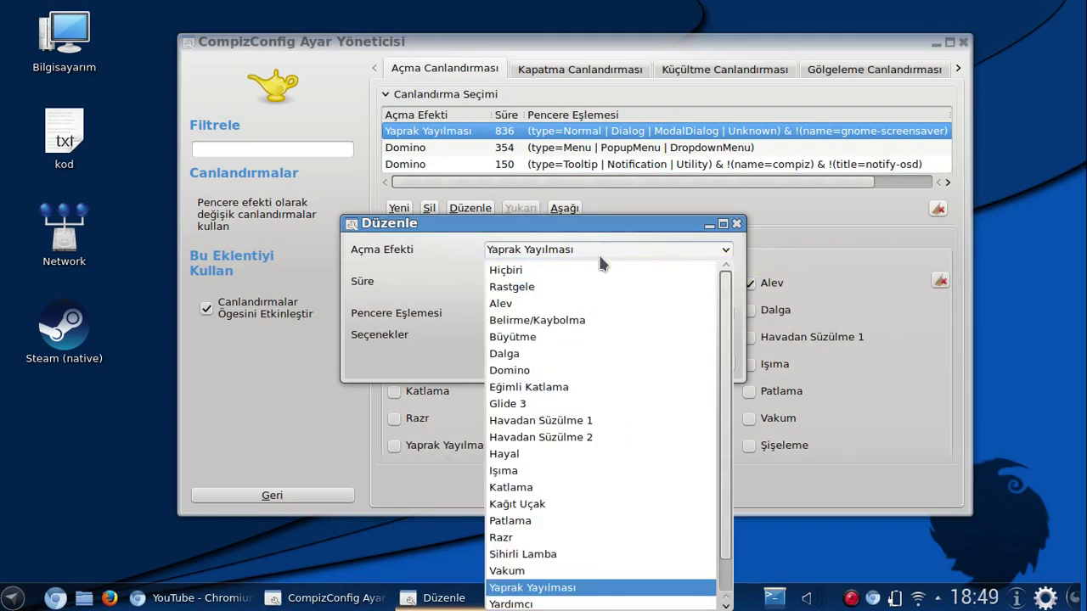
left_click(584, 587)
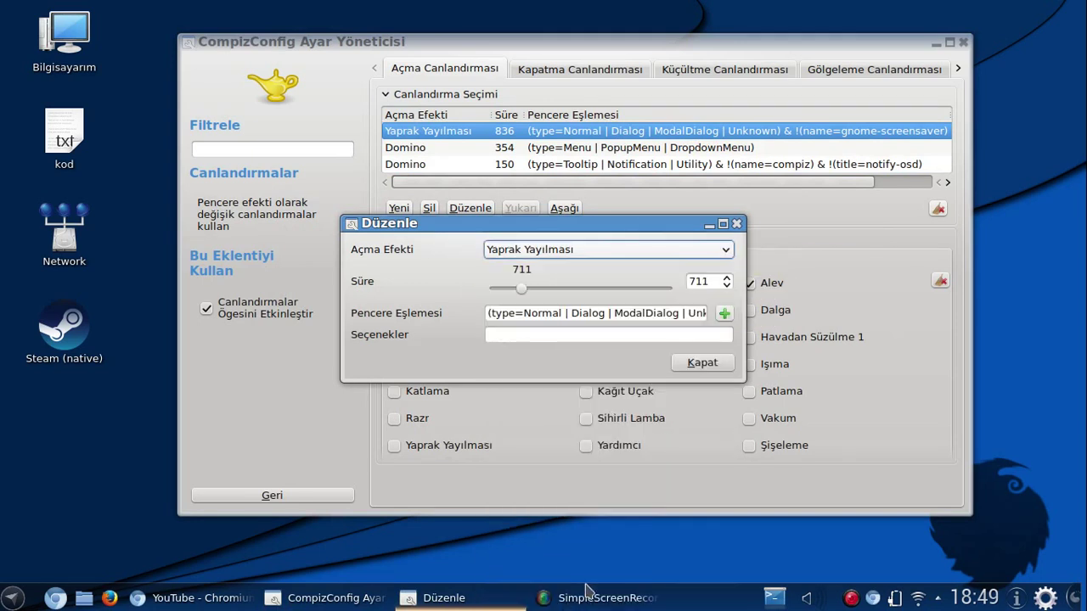
left_click(699, 363)
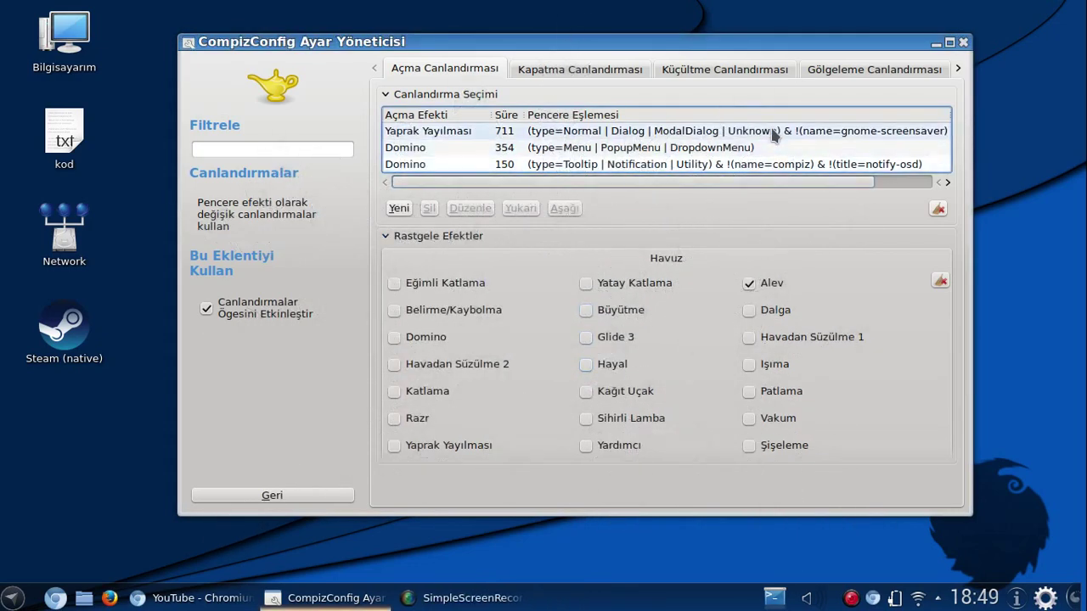
Change the normal and dialog window rule's opening effect to Katlama, and preview it on the edit dialog.
double_click(773, 133)
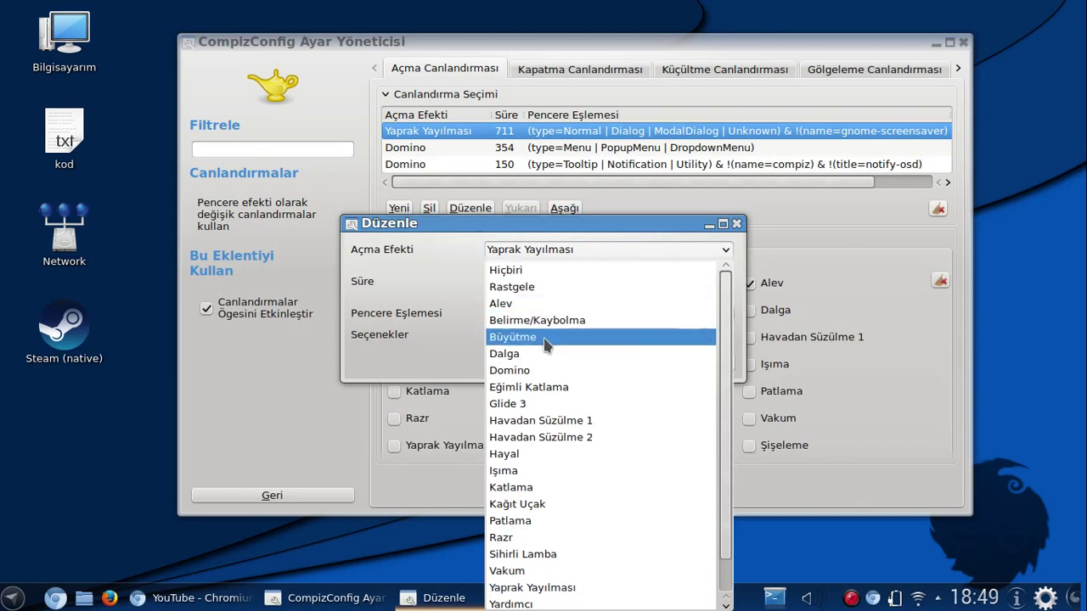
left_click(557, 487)
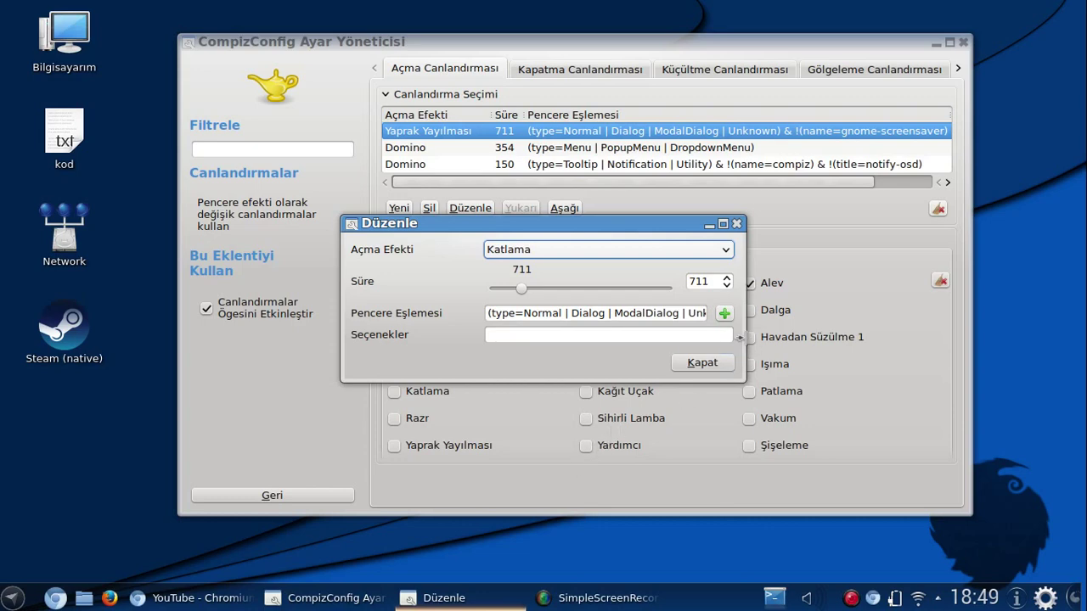
left_click(698, 363)
double_click(720, 137)
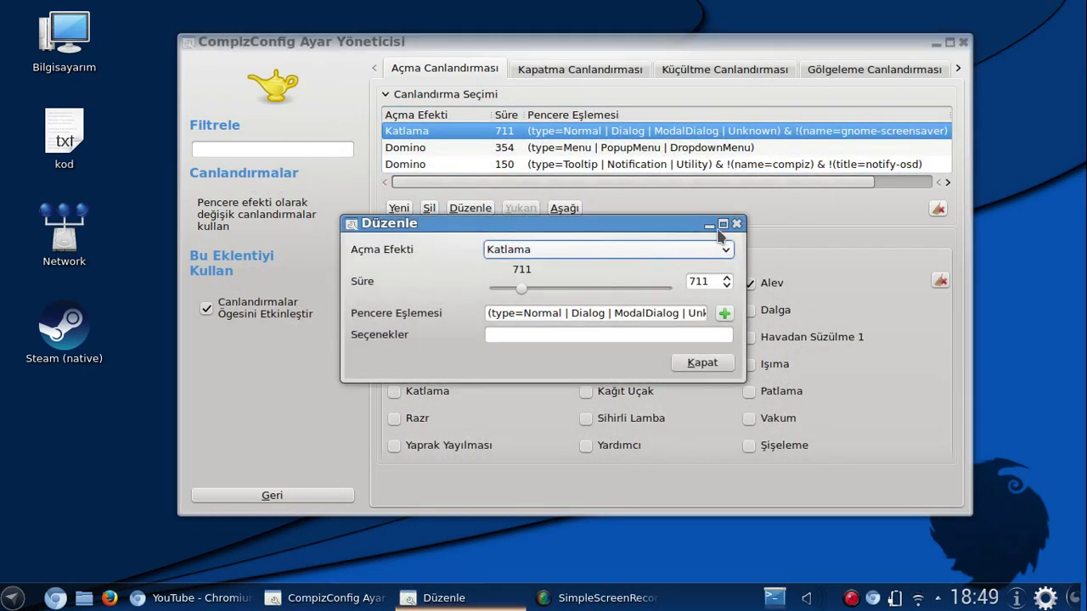
left_click(696, 363)
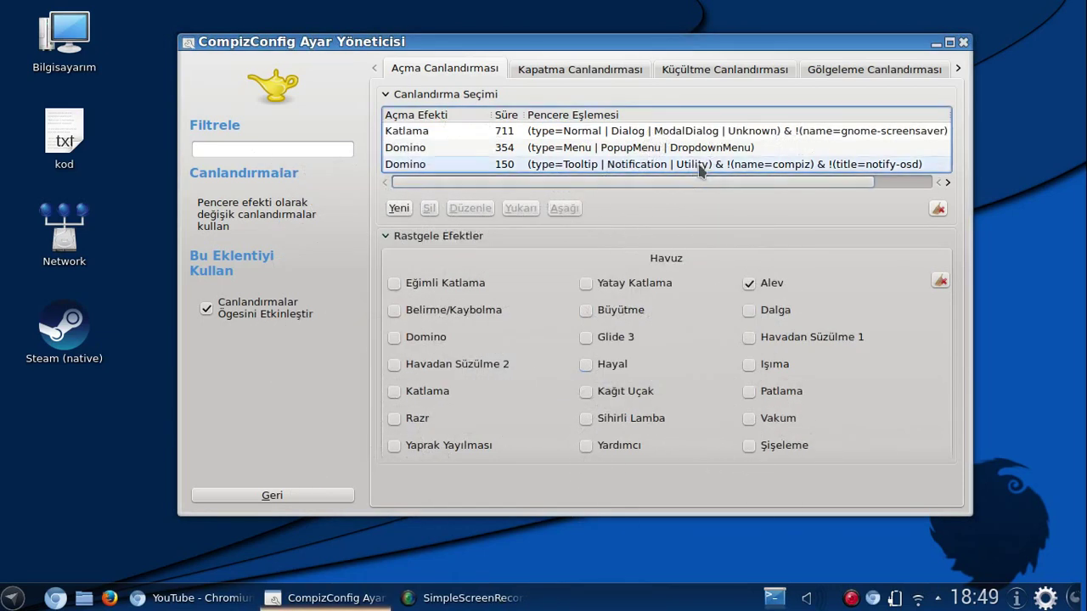
Change the opening effect of the menu, popup and dropdown rule to Kağıt Uçak.
double_click(693, 148)
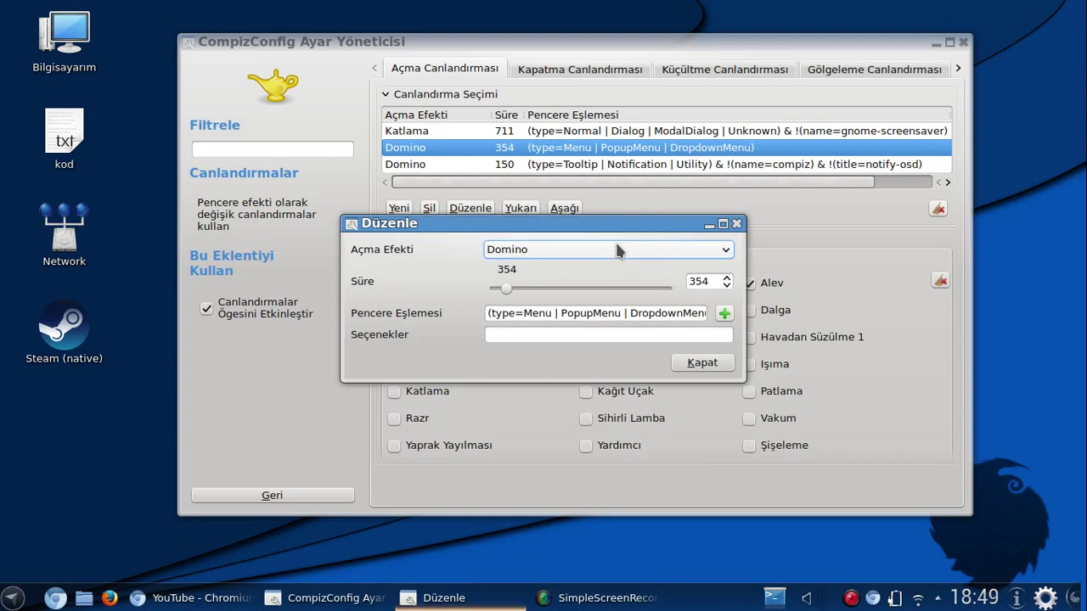
left_click(616, 247)
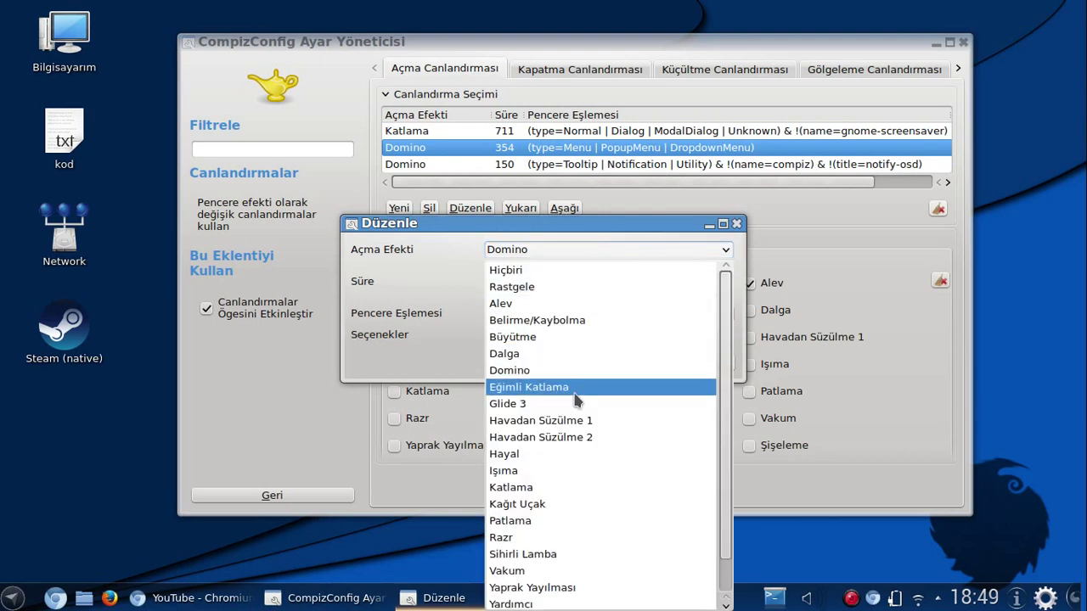
left_click(550, 505)
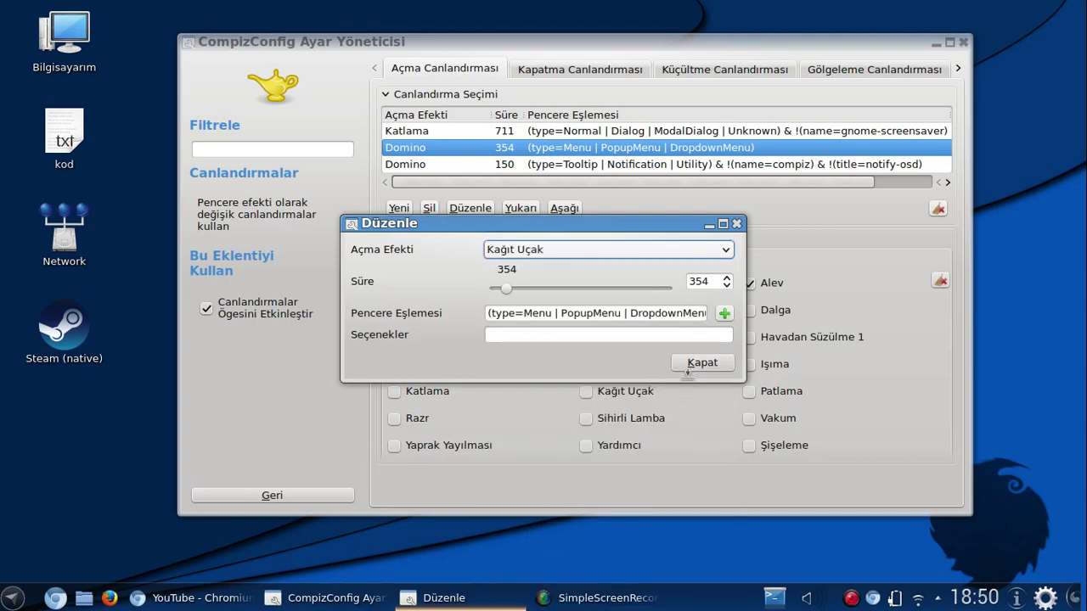
left_click(697, 368)
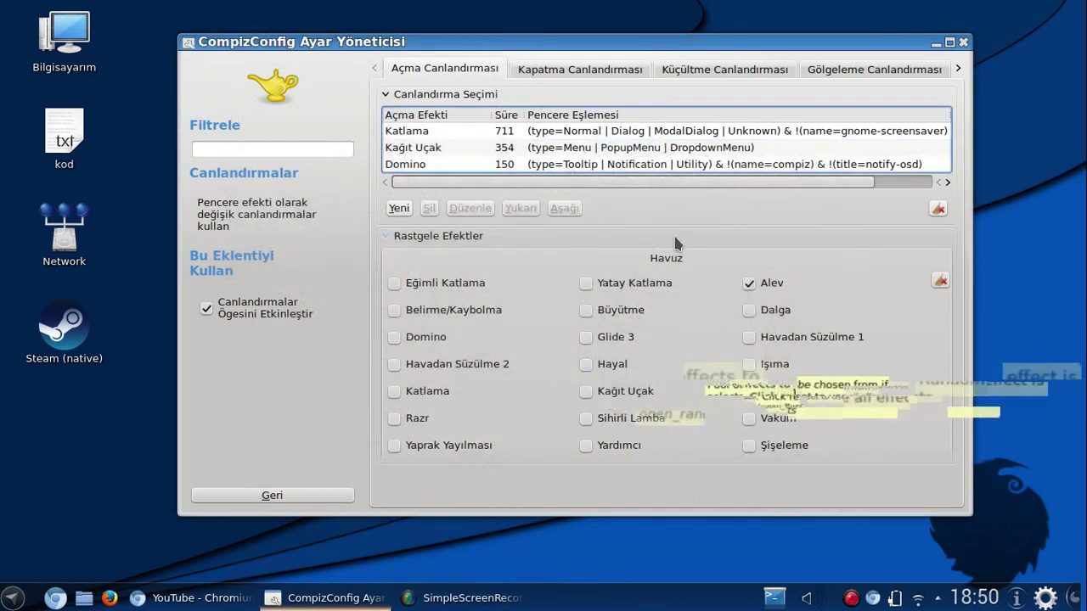
Set the menu rule's opening duration to 461 ms, and minimize and restore the settings window.
double_click(626, 154)
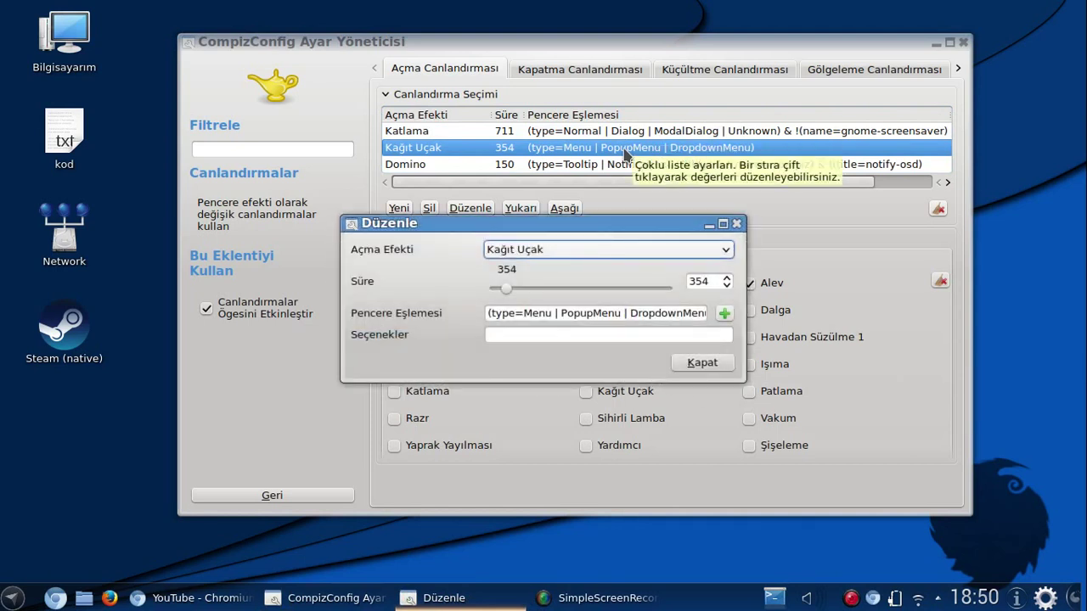
left_click_drag(506, 288, 504, 292)
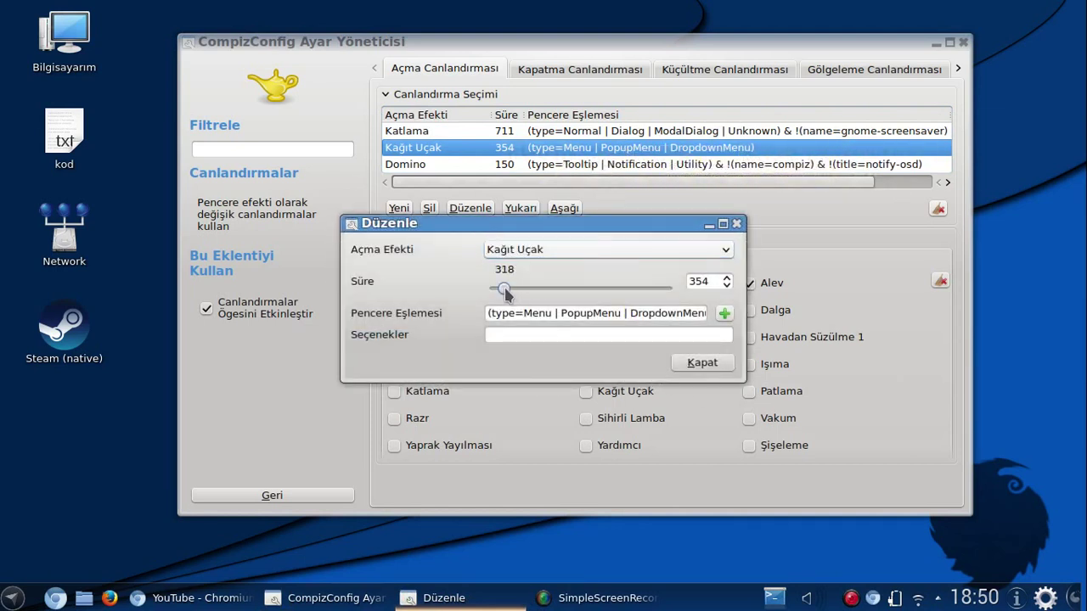
left_click(702, 364)
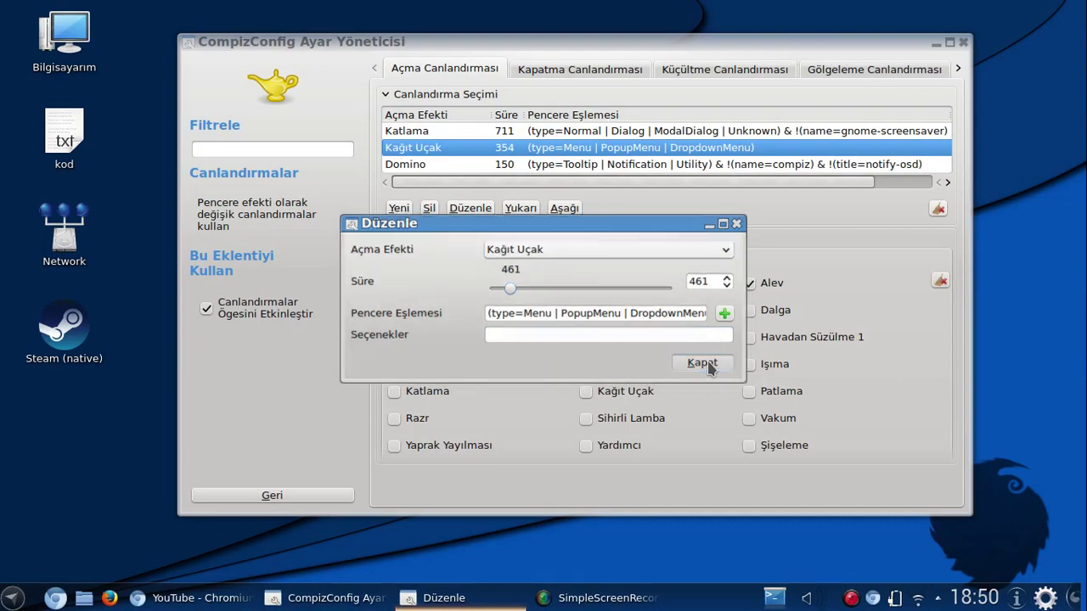
left_click(935, 43)
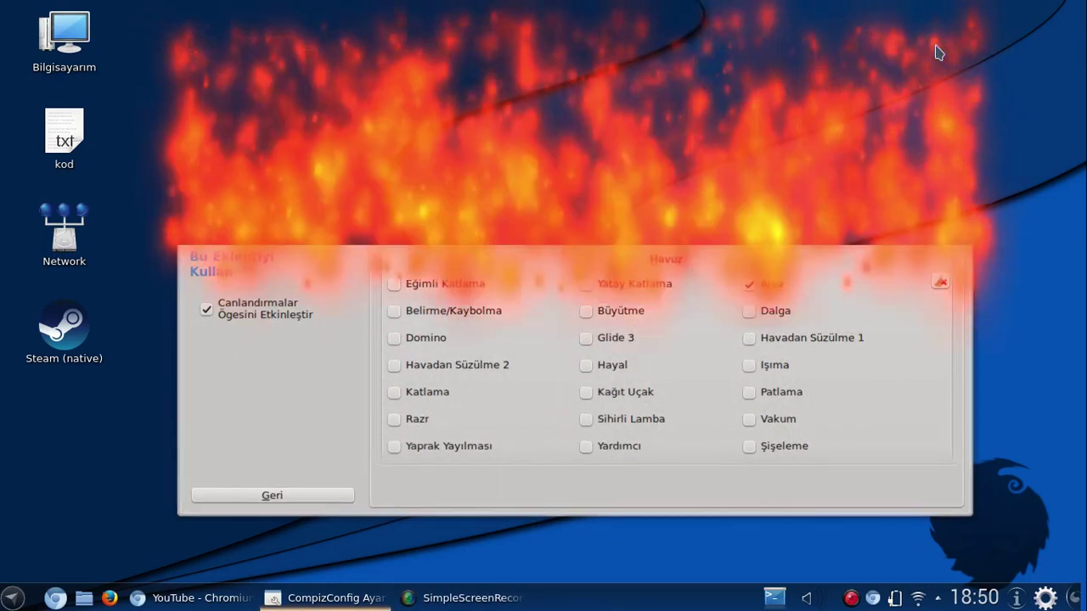
left_click(346, 603)
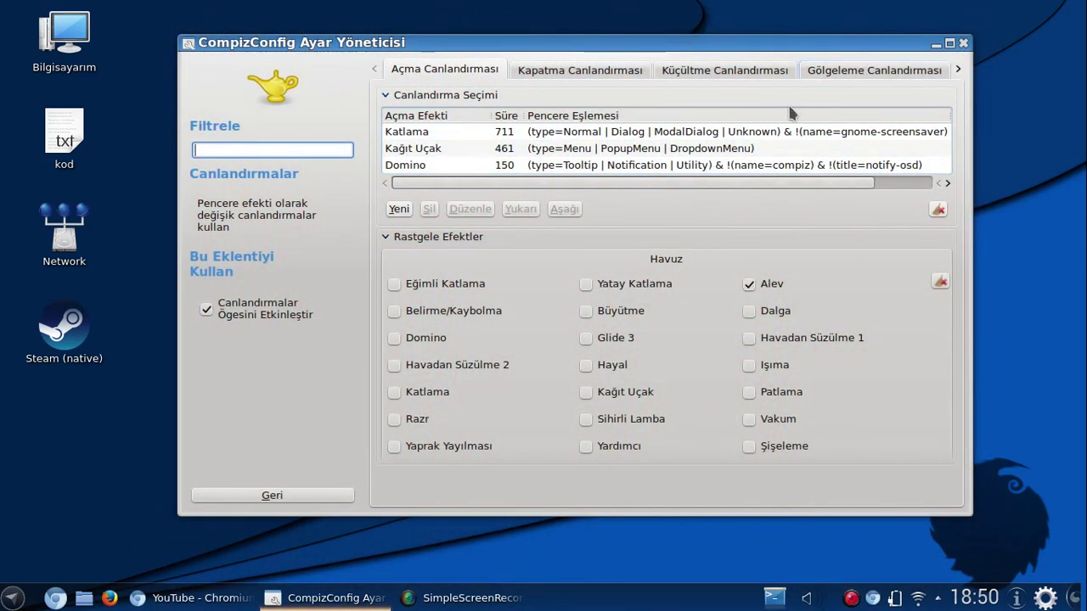
Change the tooltip and notification rule's opening effect to Sihirli Lamba, and reopen the rule to check it.
double_click(691, 166)
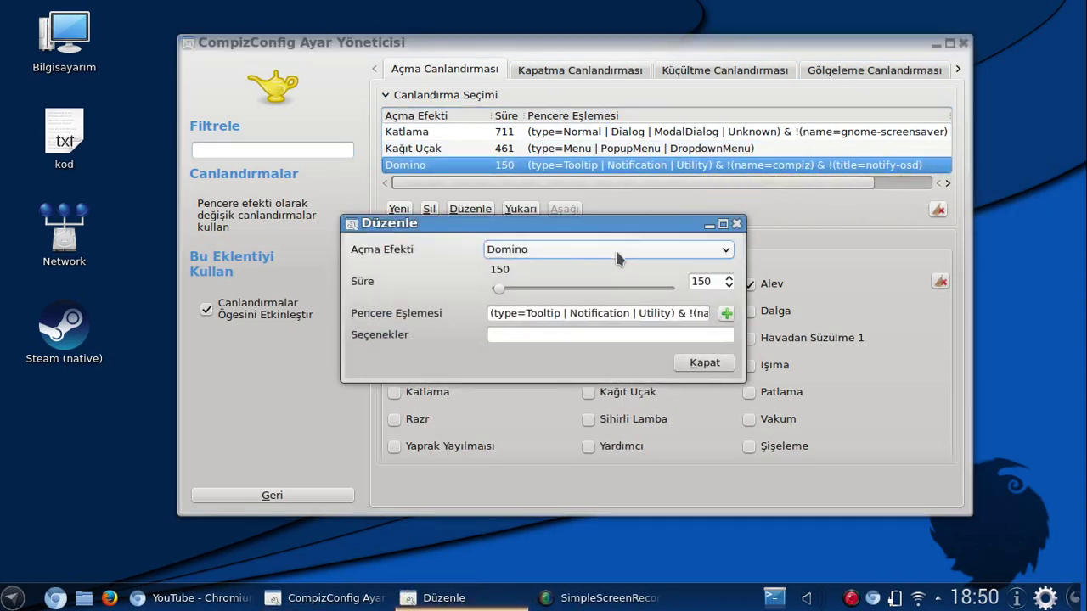
left_click(617, 255)
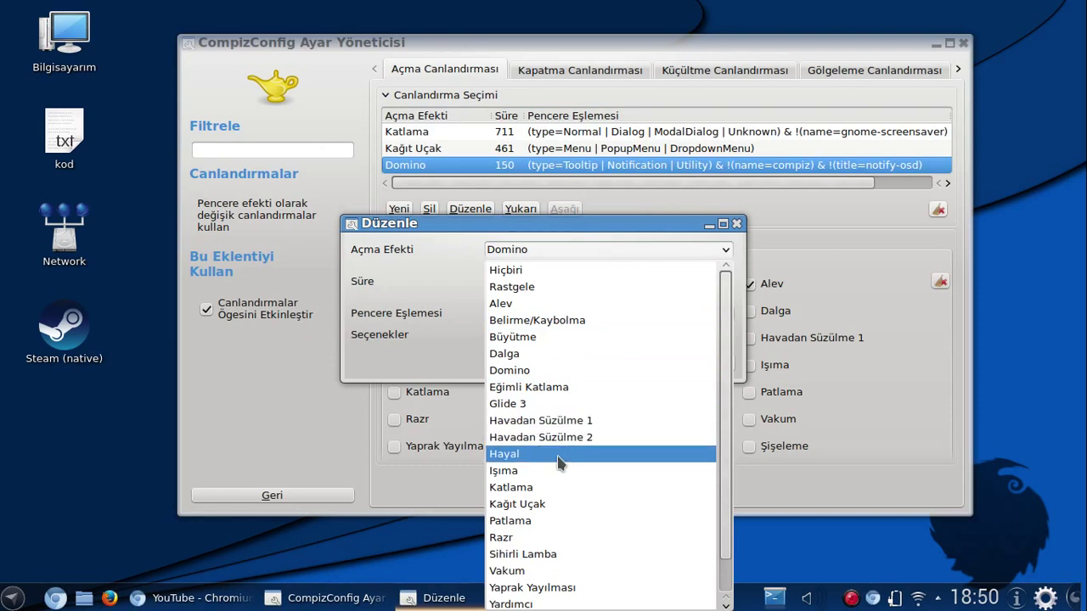
left_click(558, 553)
left_click(702, 364)
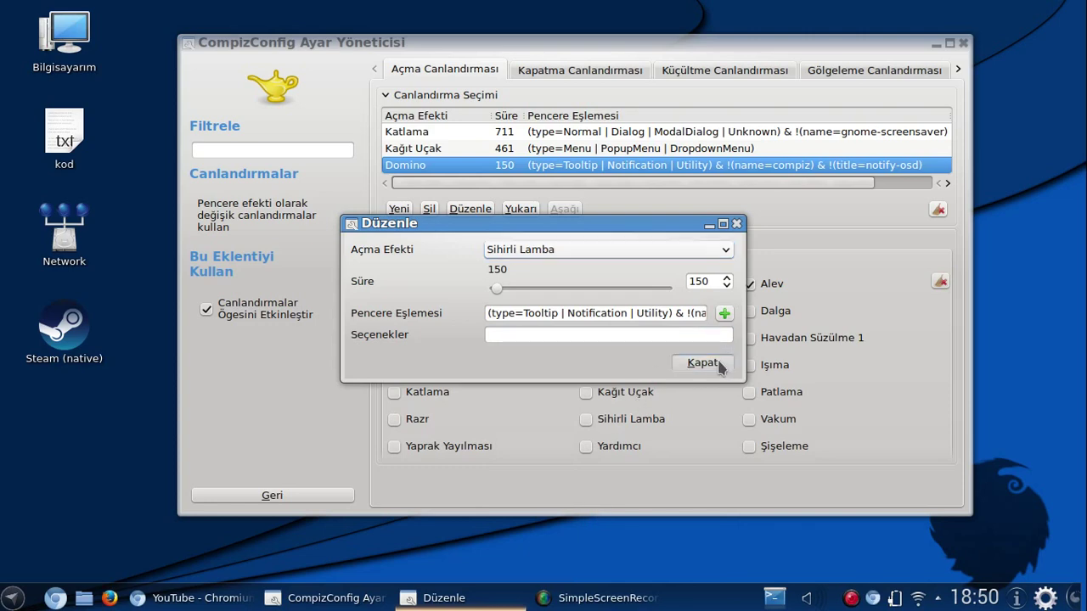
double_click(692, 167)
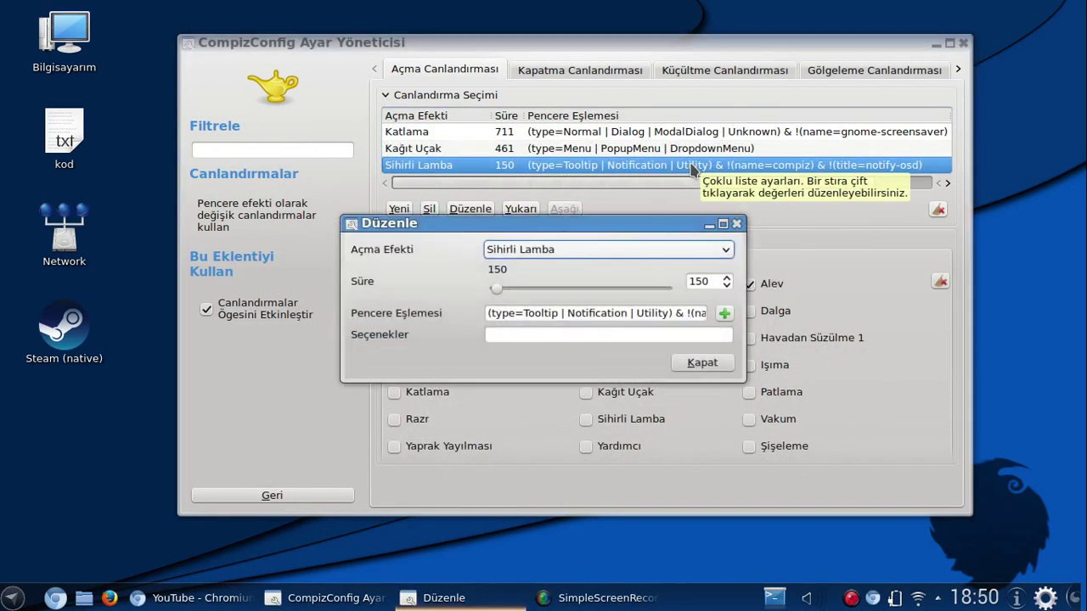
left_click(702, 363)
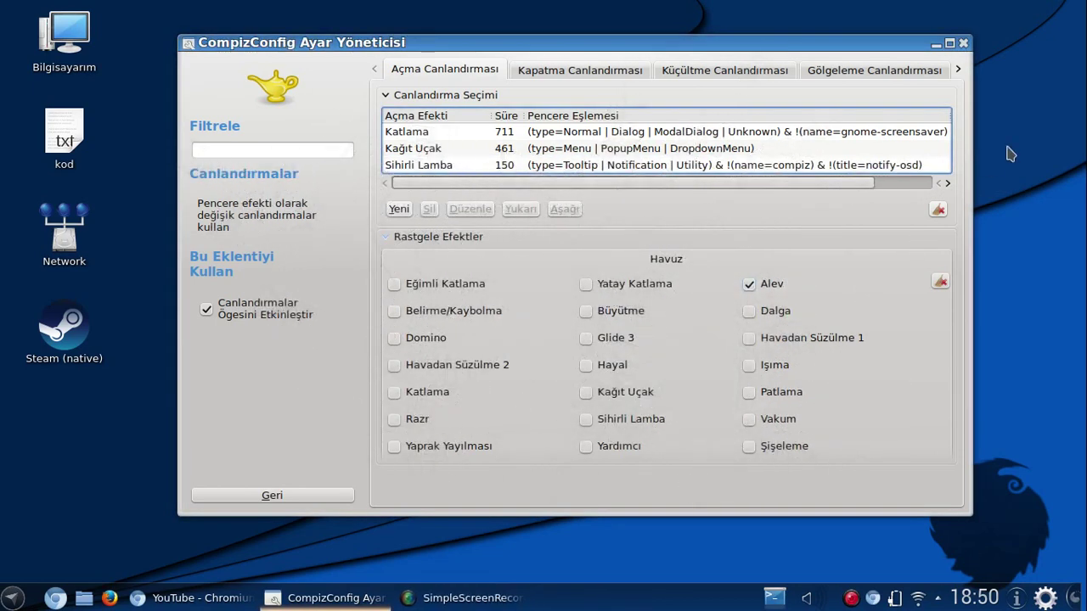
Preview the menu opening animation on the desktop's context menu and its Simgeler submenu.
left_click(1032, 132)
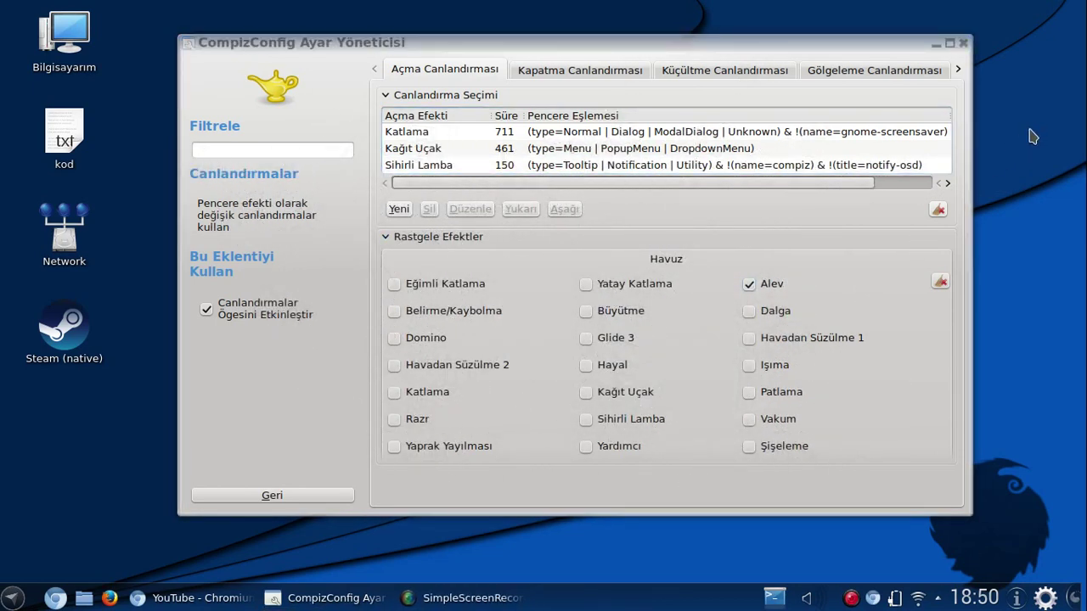
right_click(1029, 131)
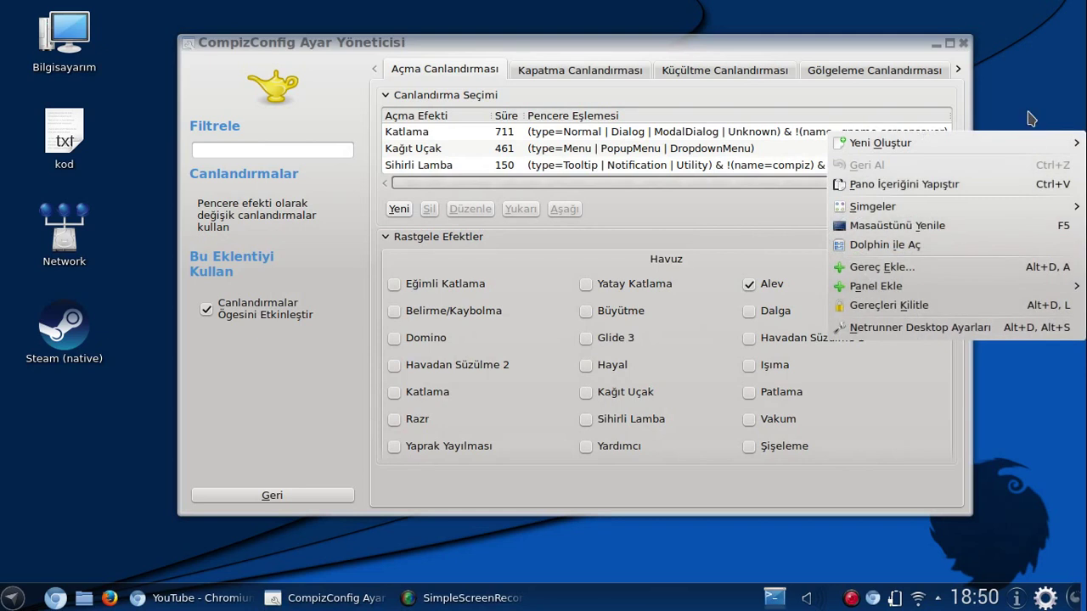
left_click(1029, 90)
right_click(1029, 88)
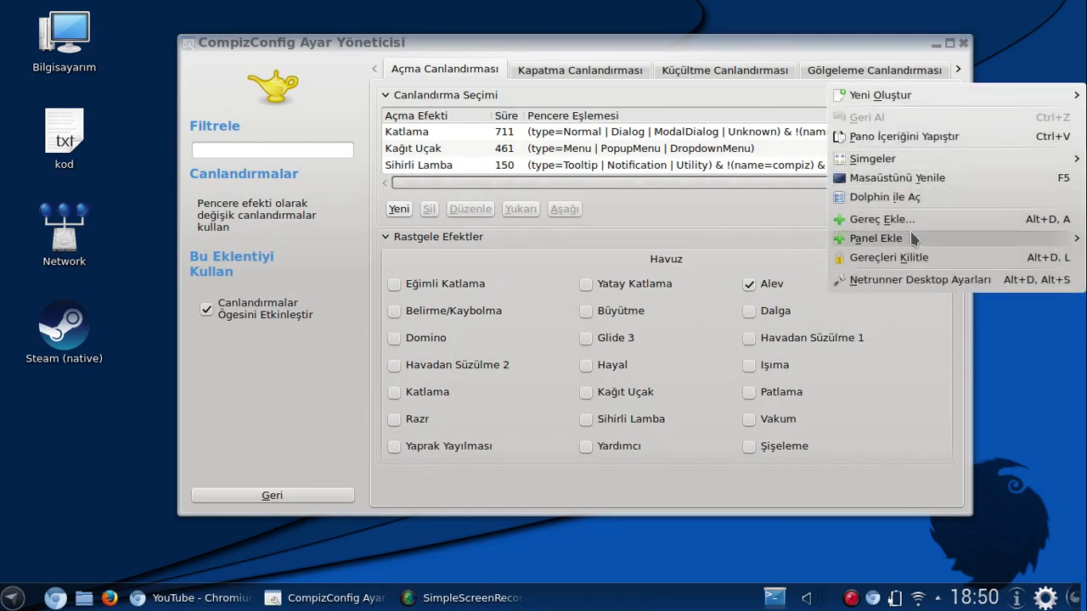
mouse_move(911, 233)
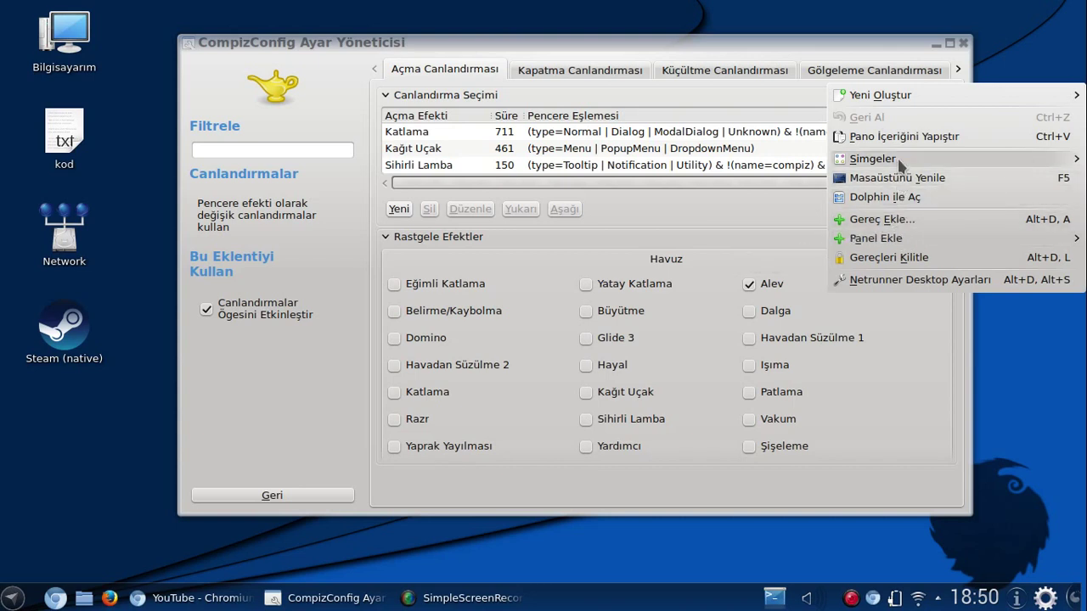
mouse_move(900, 163)
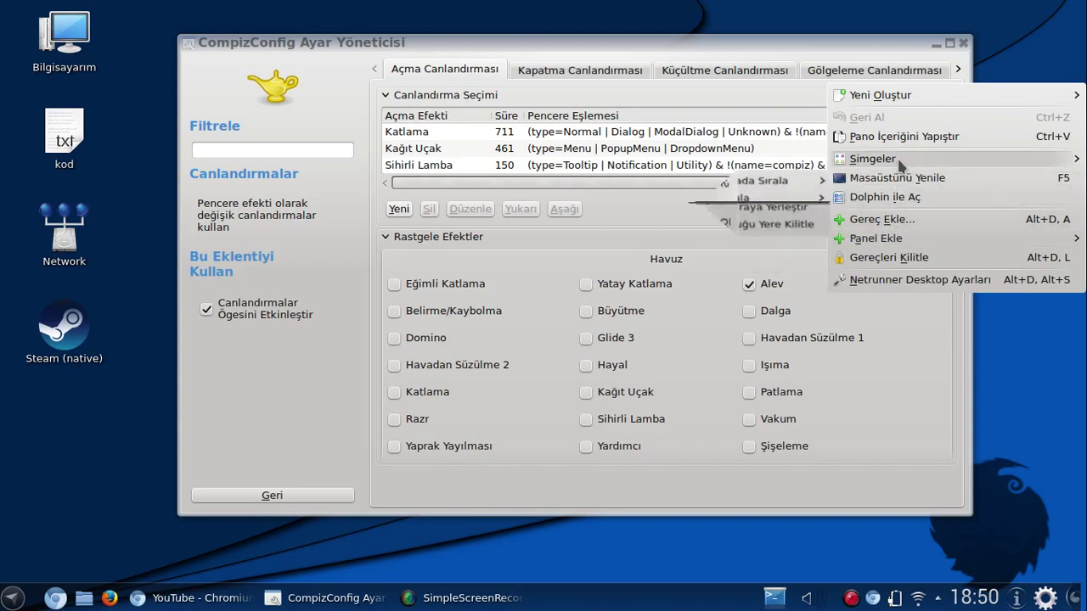
left_click(980, 41)
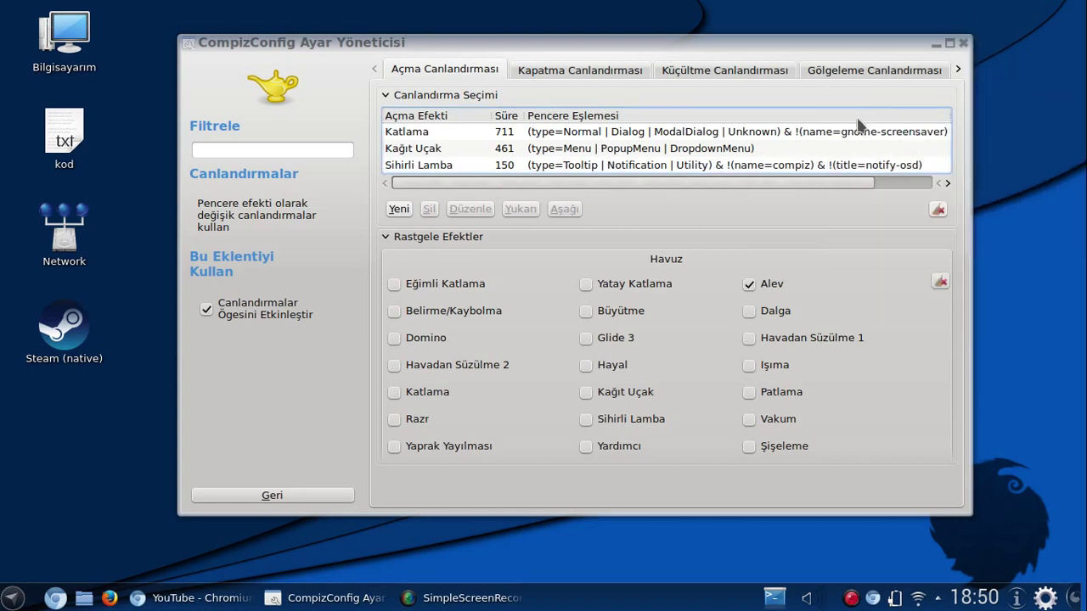
In the closing animation settings, change the normal and dialog window rule's closing effect to Eğimli Katlama.
left_click(591, 77)
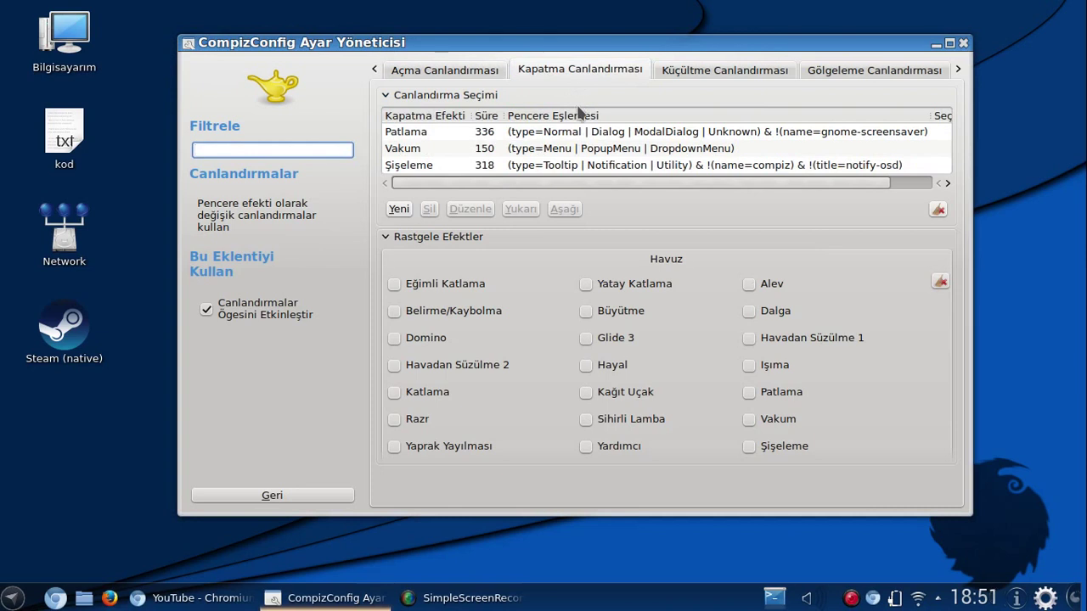
double_click(565, 133)
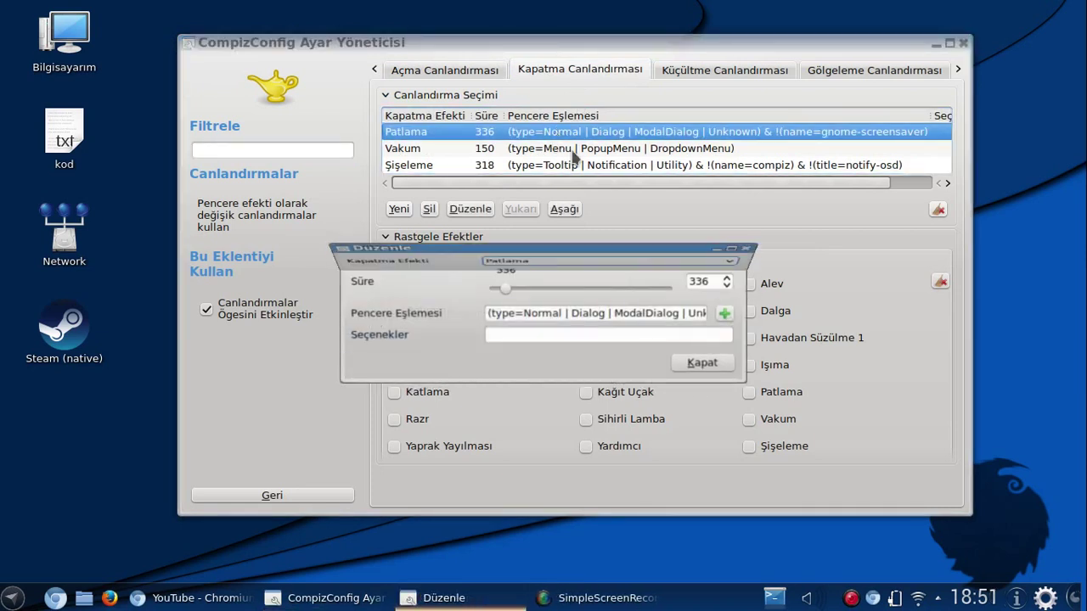
left_click(519, 250)
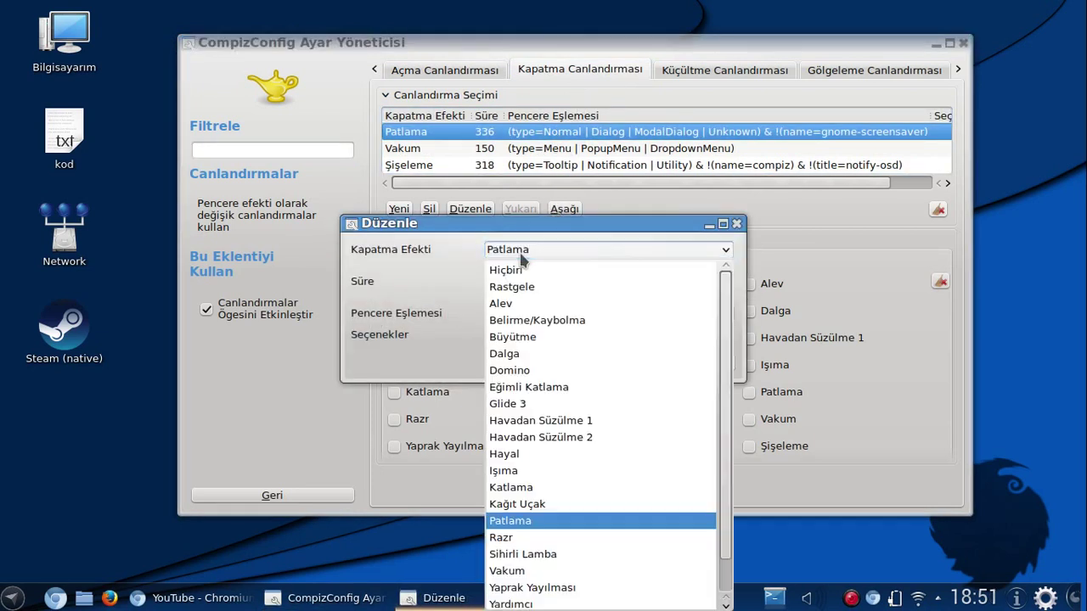
left_click(559, 389)
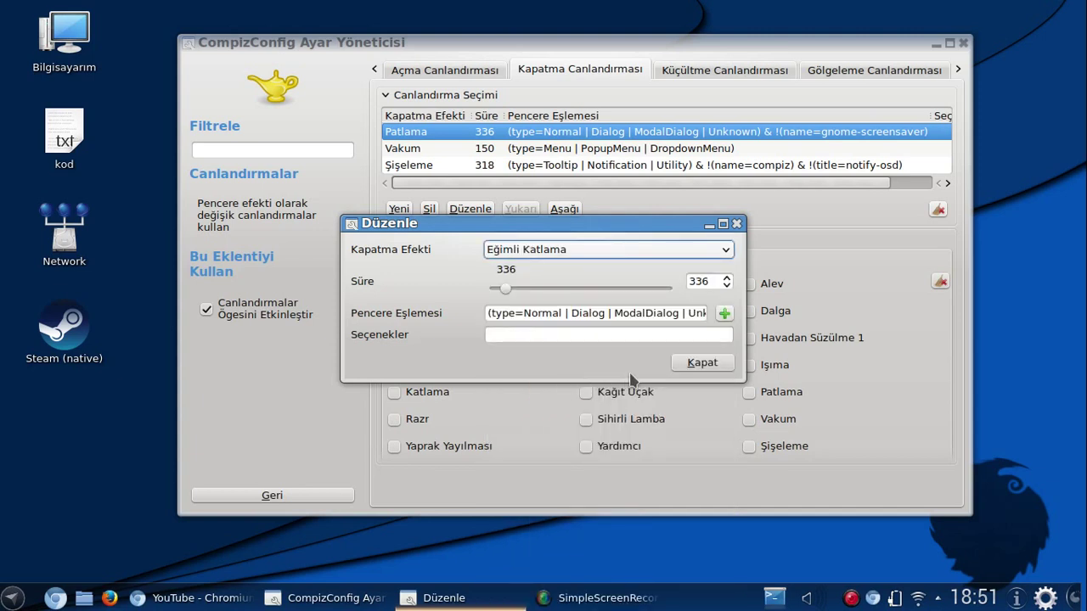
left_click(677, 362)
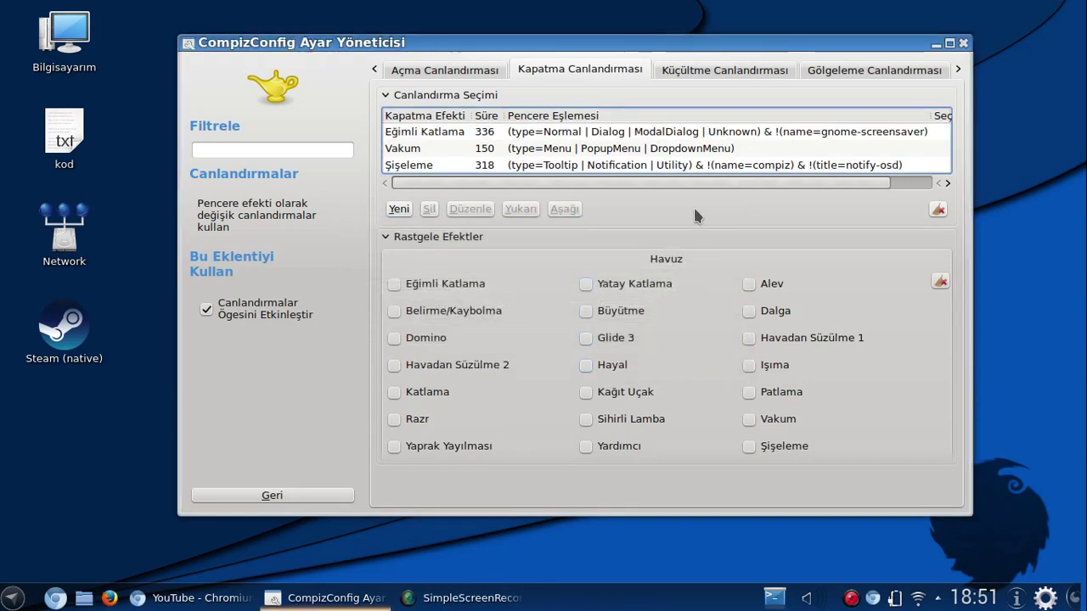
Set the normal and dialog window rule's closing effect to Alev, and preview it by closing the edit dialog.
double_click(688, 133)
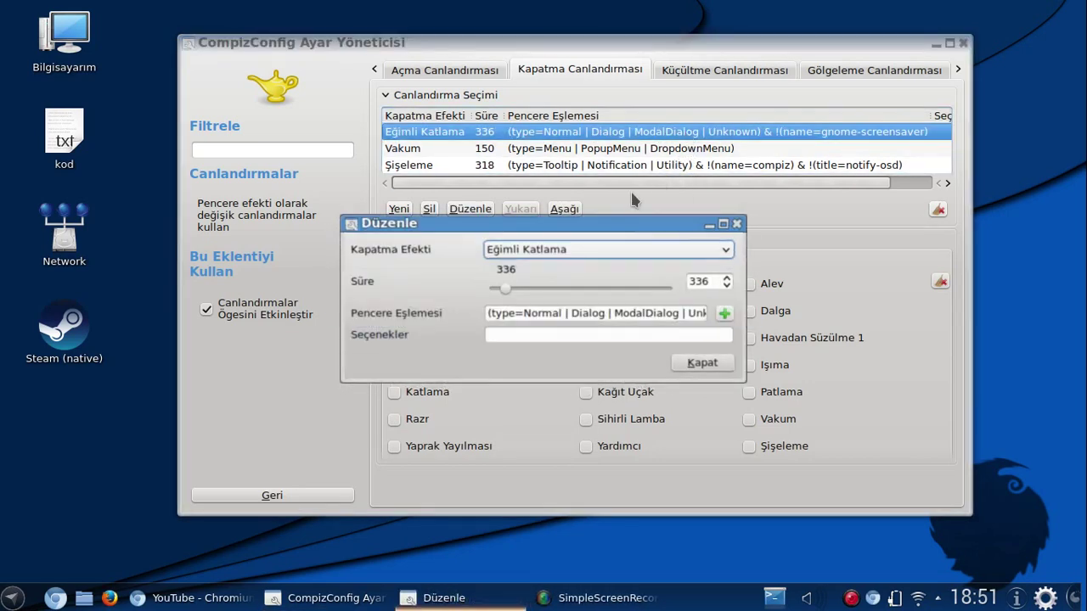
left_click(574, 251)
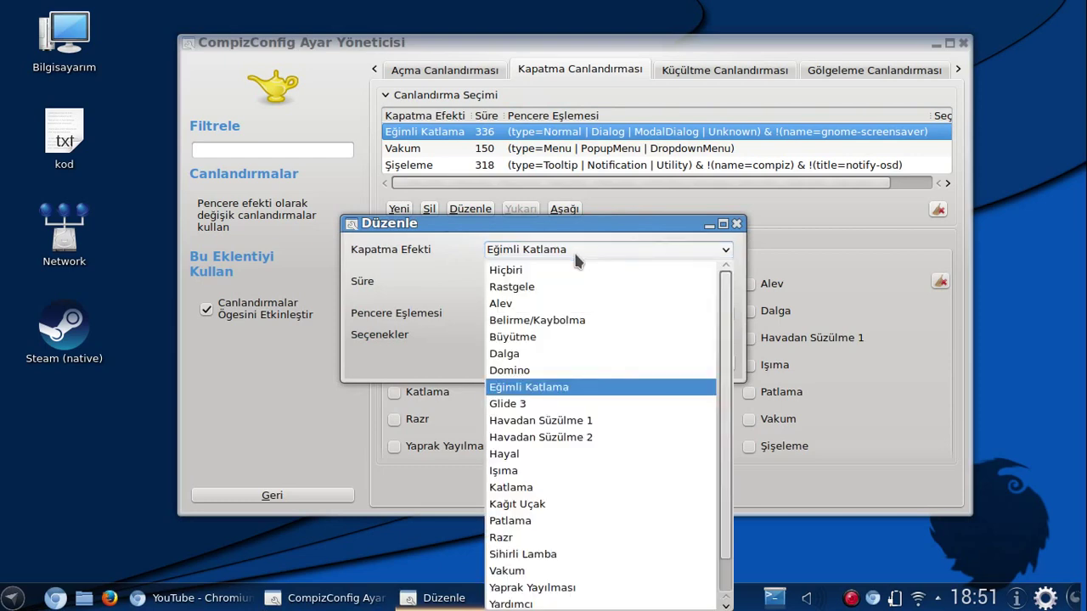
left_click(543, 310)
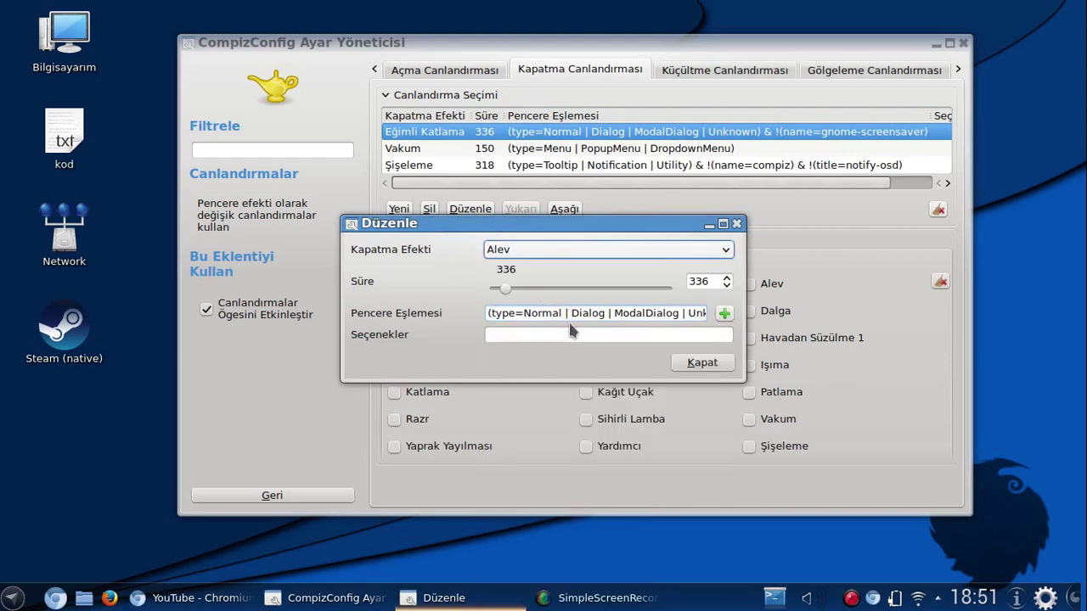
left_click(684, 362)
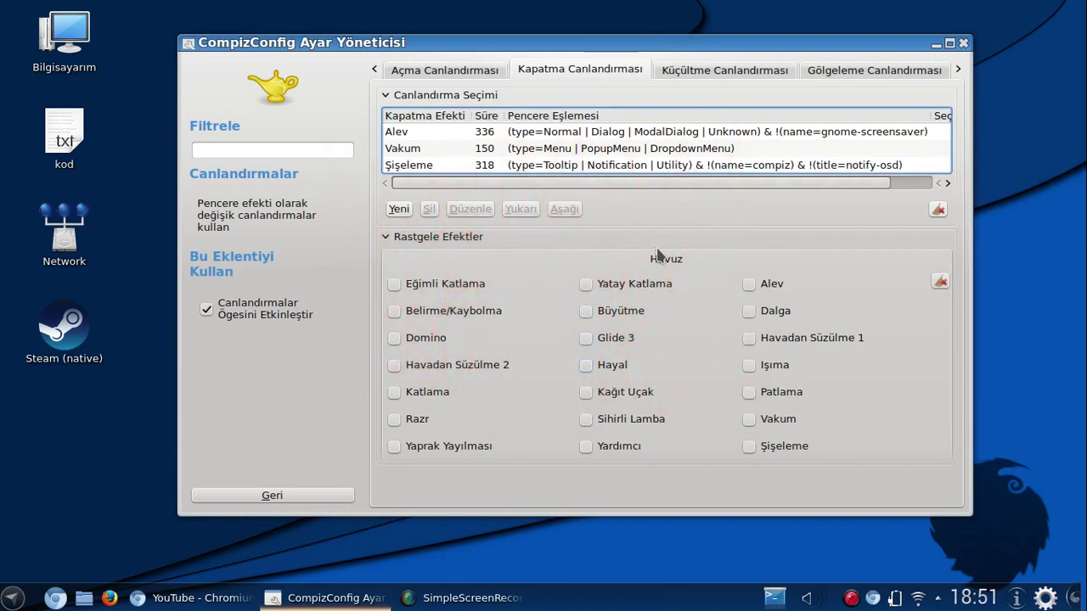
Switch the normal and dialog window rule's closing effect back to Eğimli Katlama, and preview it on the edit dialog.
double_click(693, 133)
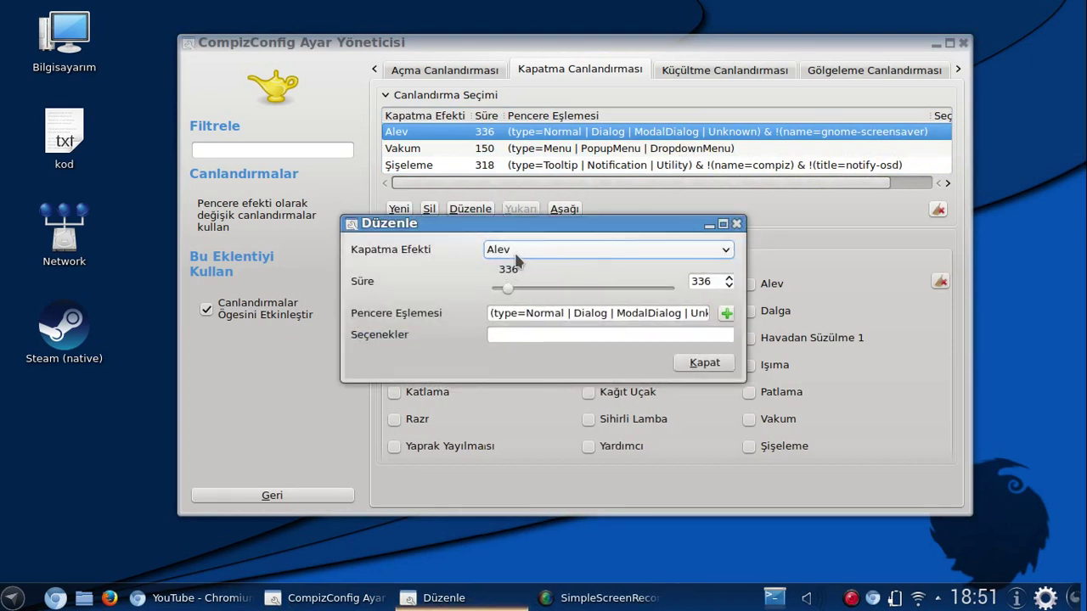
left_click(517, 252)
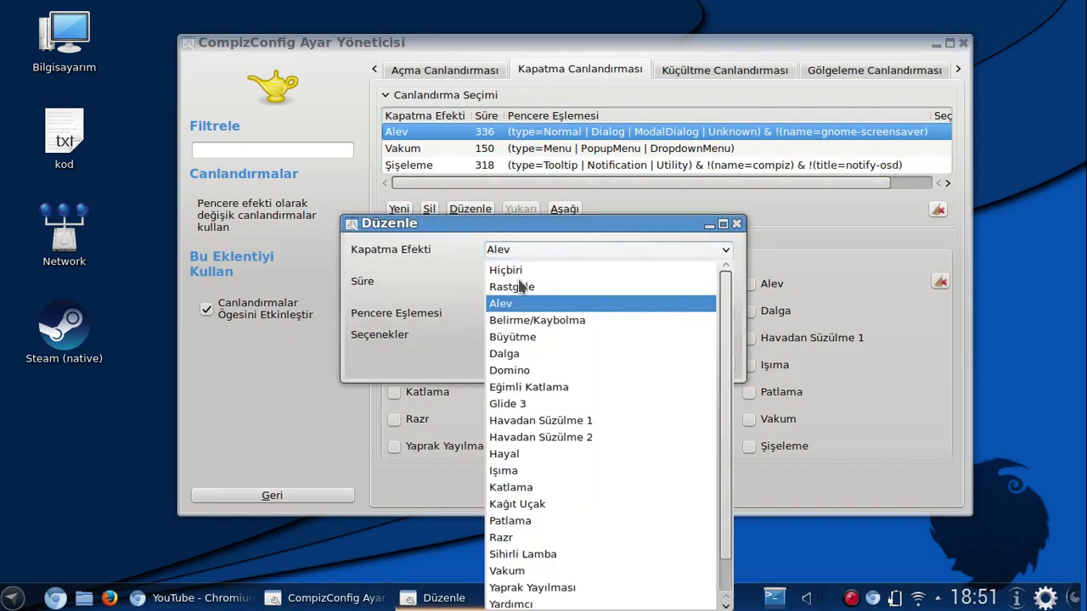
left_click(519, 389)
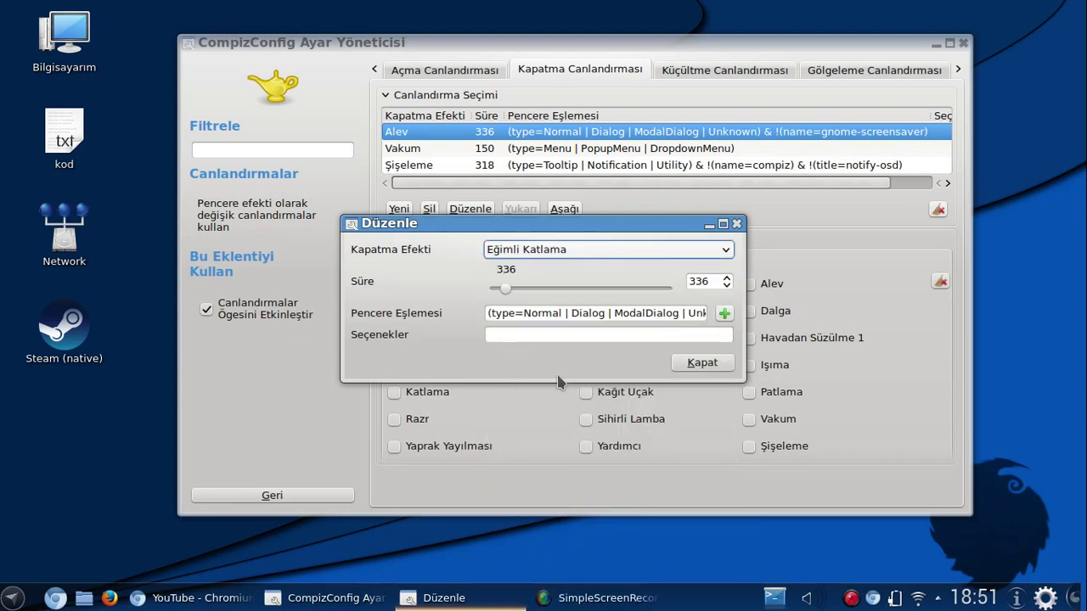
left_click(700, 365)
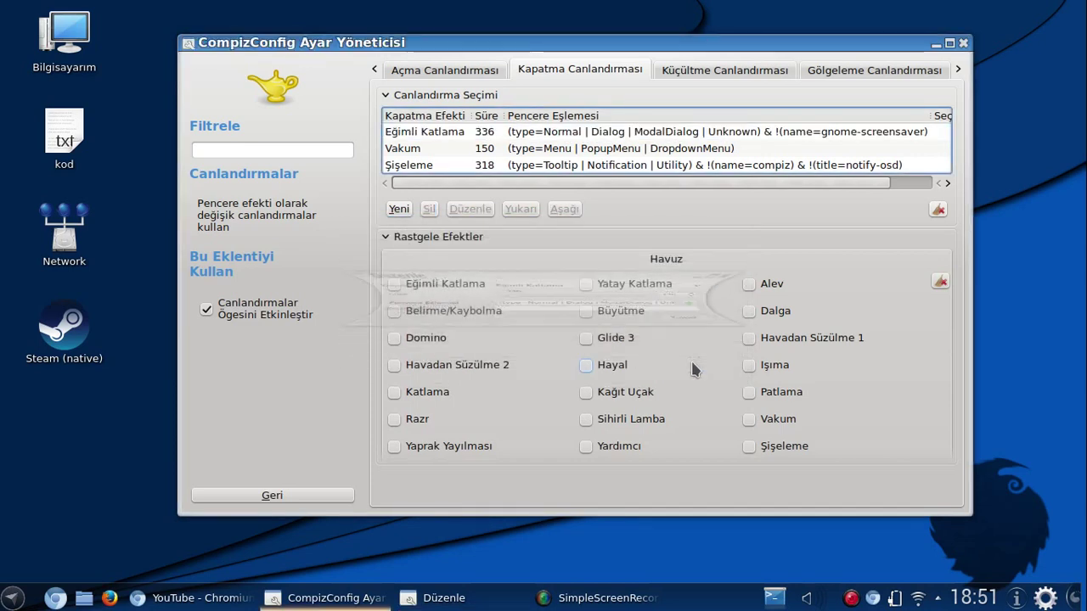
Set the normal and dialog window rule's closing effect to Razr, and preview it by closing the edit dialog.
double_click(759, 133)
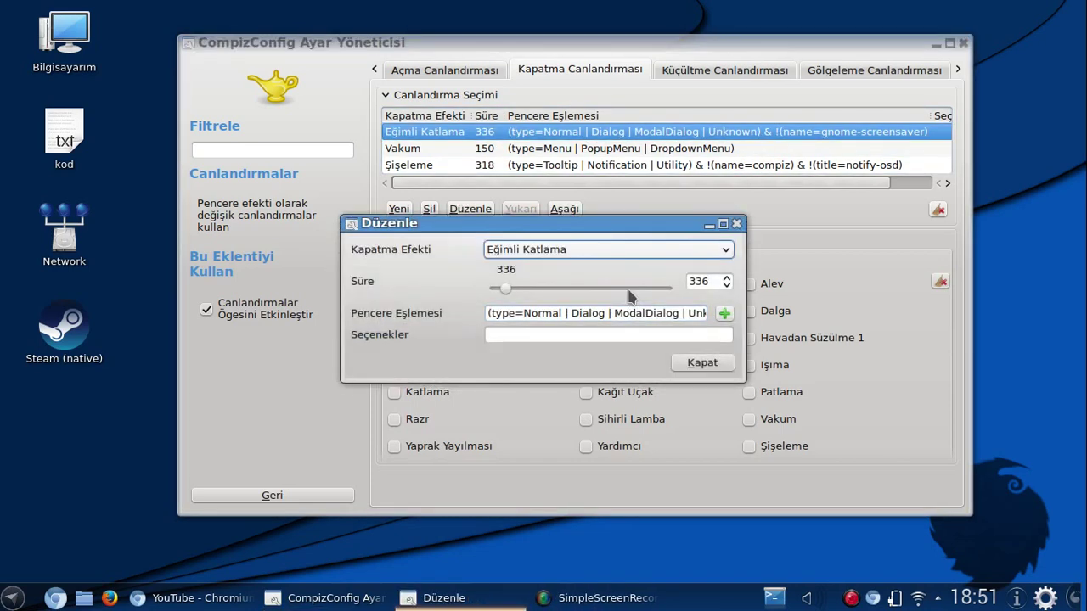
left_click(618, 248)
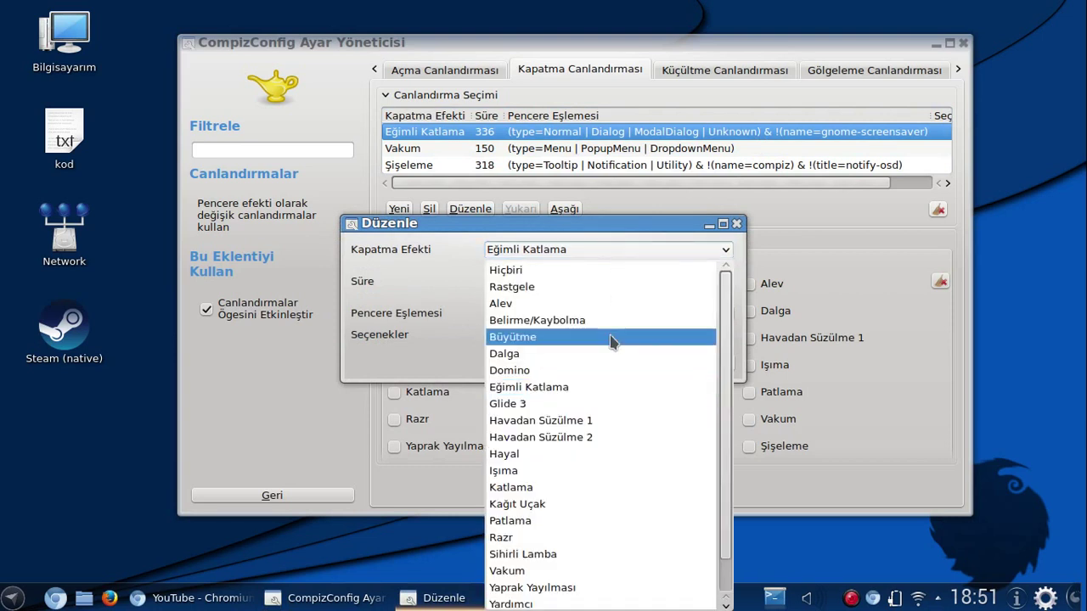
left_click(519, 538)
left_click(701, 365)
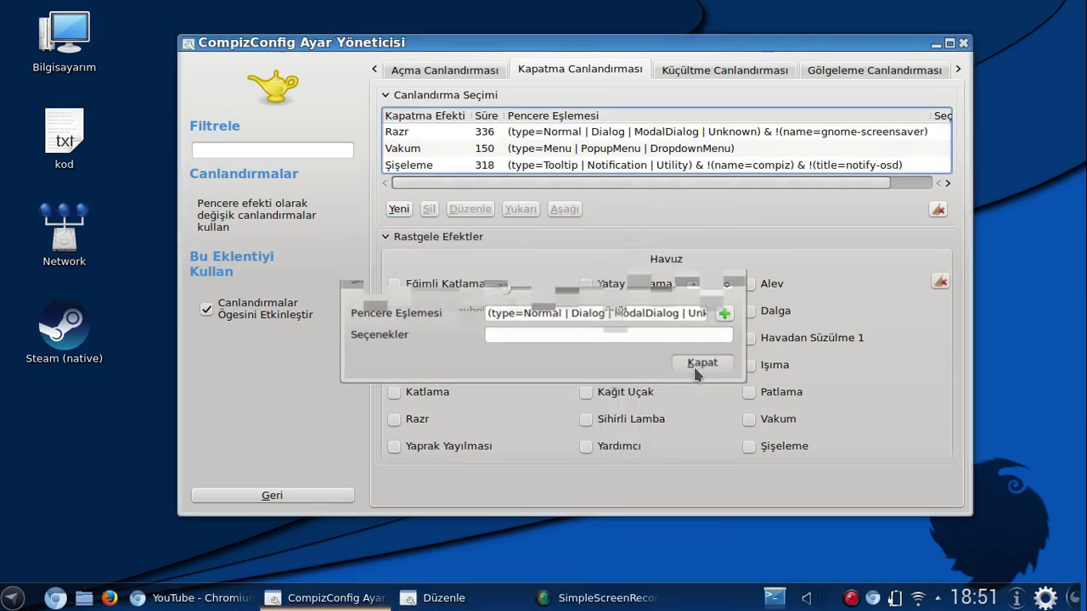
Set the closing effect of the Menu, PopupMenu and DropdownMenu rule to Sihirli Lamba.
left_click(720, 149)
double_click(720, 149)
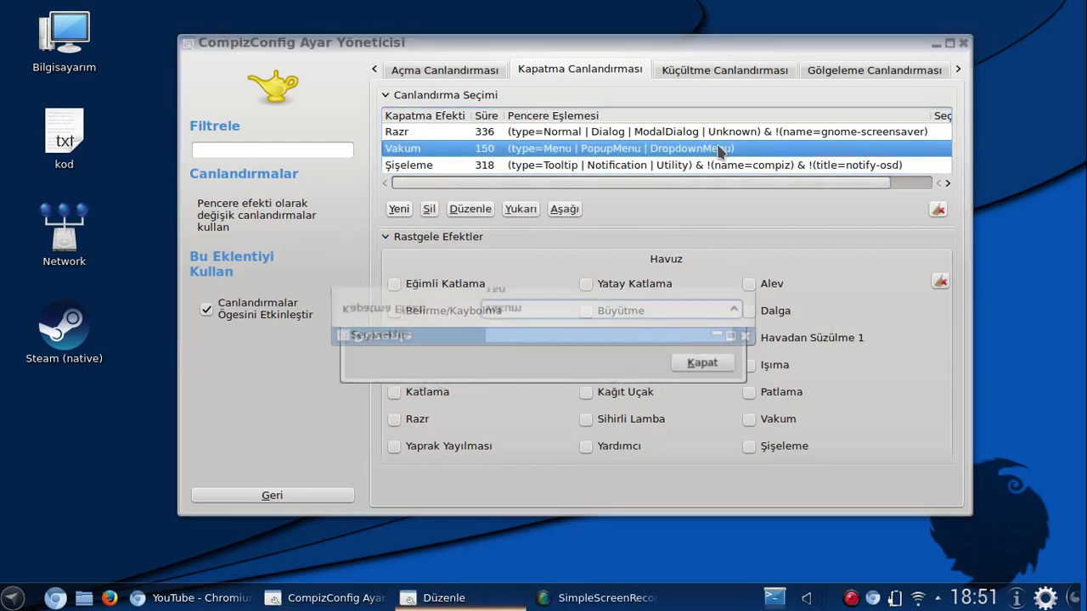
left_click(586, 248)
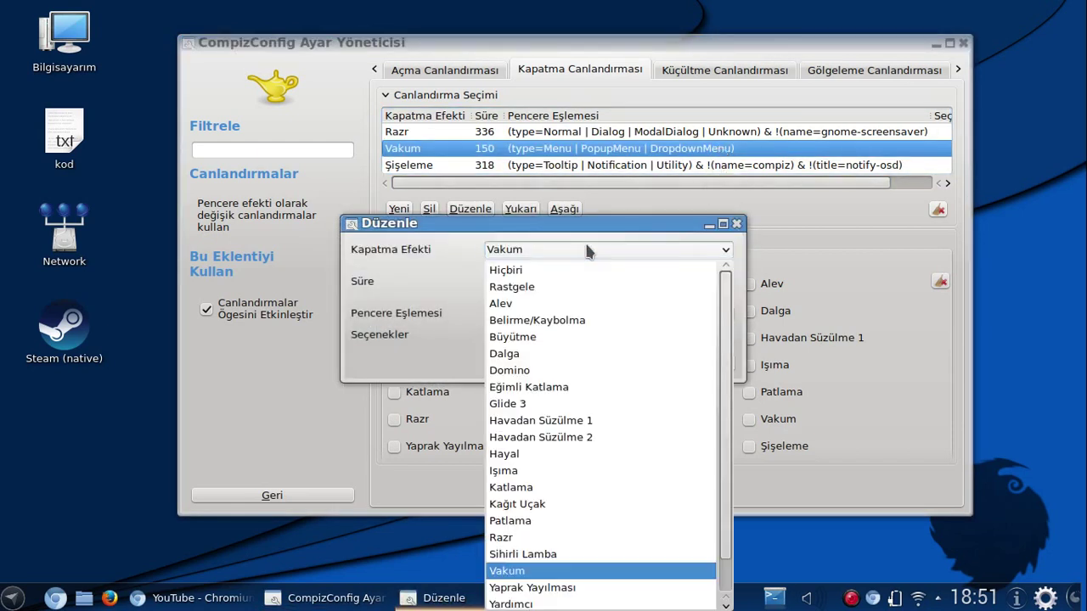
left_click(566, 554)
left_click(702, 364)
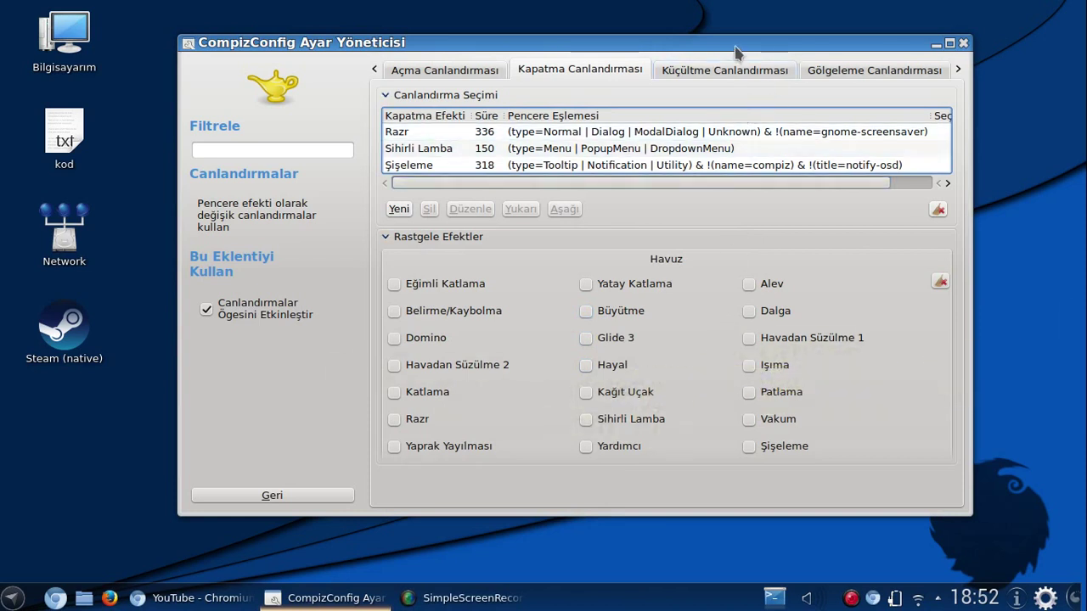
Review the window rule in the minimize animation settings, and preview its effect by minimizing and restoring the settings window.
left_click(723, 70)
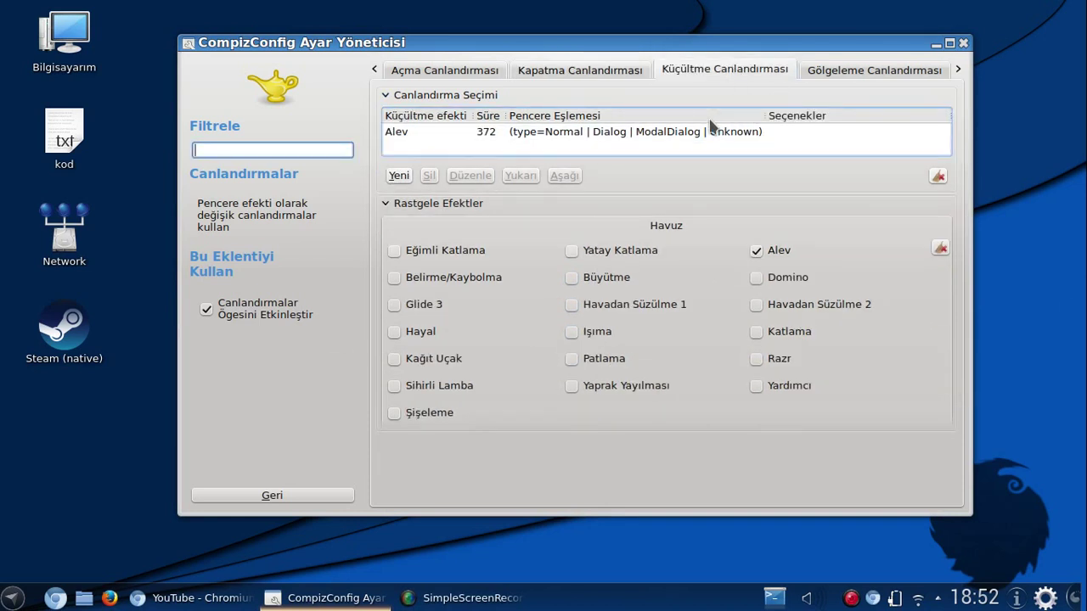
left_click(686, 133)
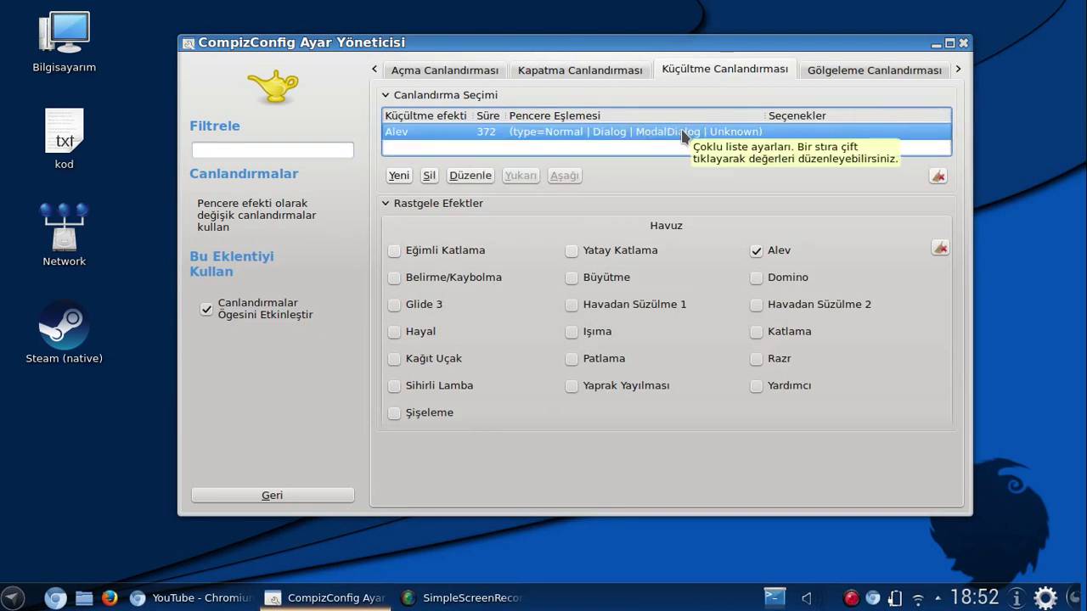
double_click(681, 133)
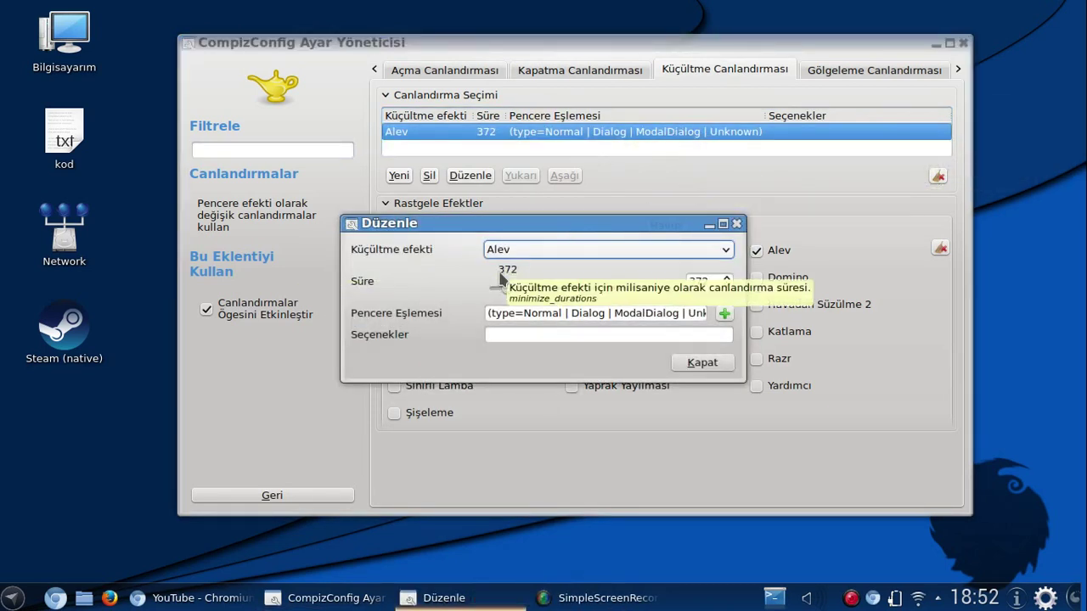
left_click(702, 362)
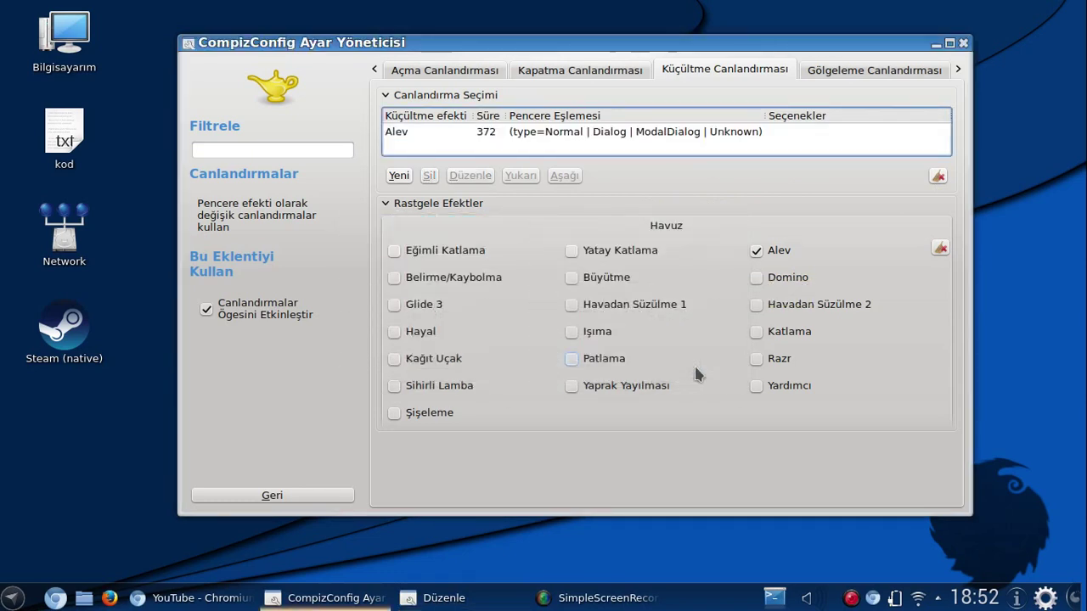
left_click(935, 44)
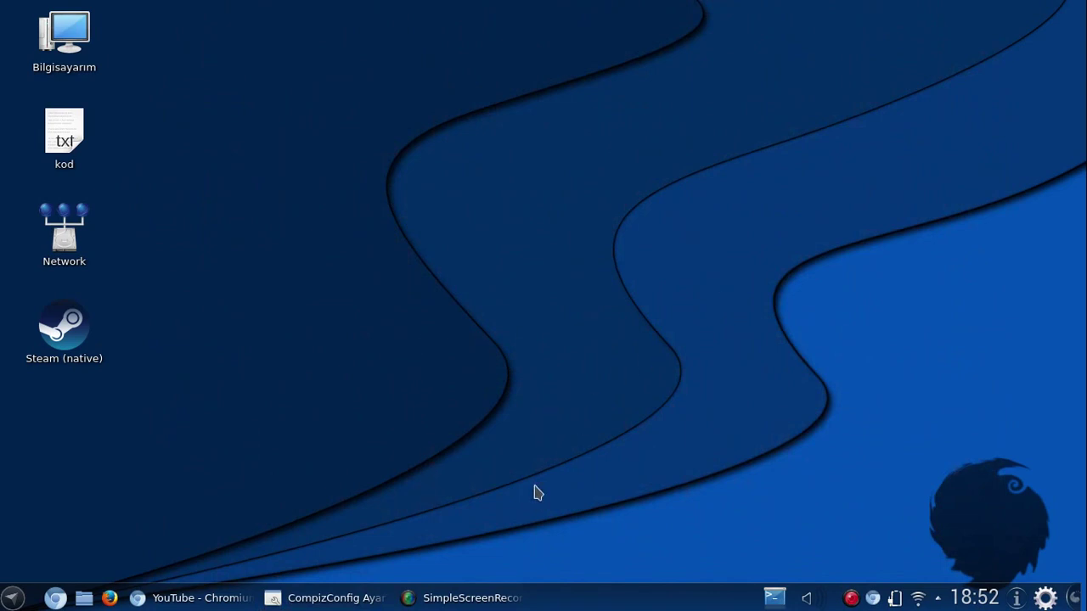
left_click(333, 599)
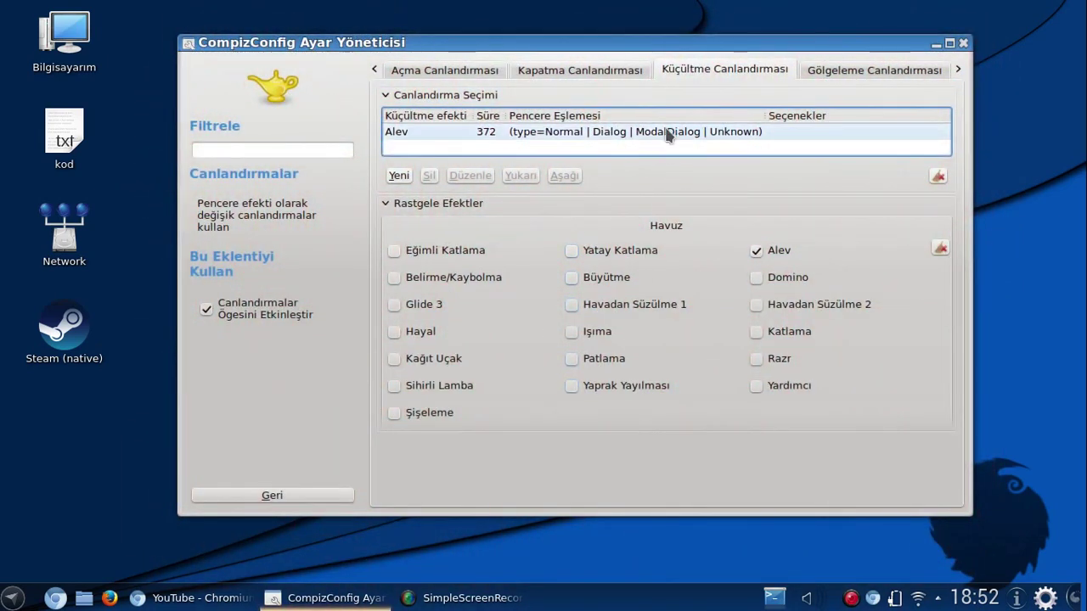
Set the window rule's minimize effect to Eğimli Katlama, and preview it by minimizing and restoring the settings window.
double_click(669, 134)
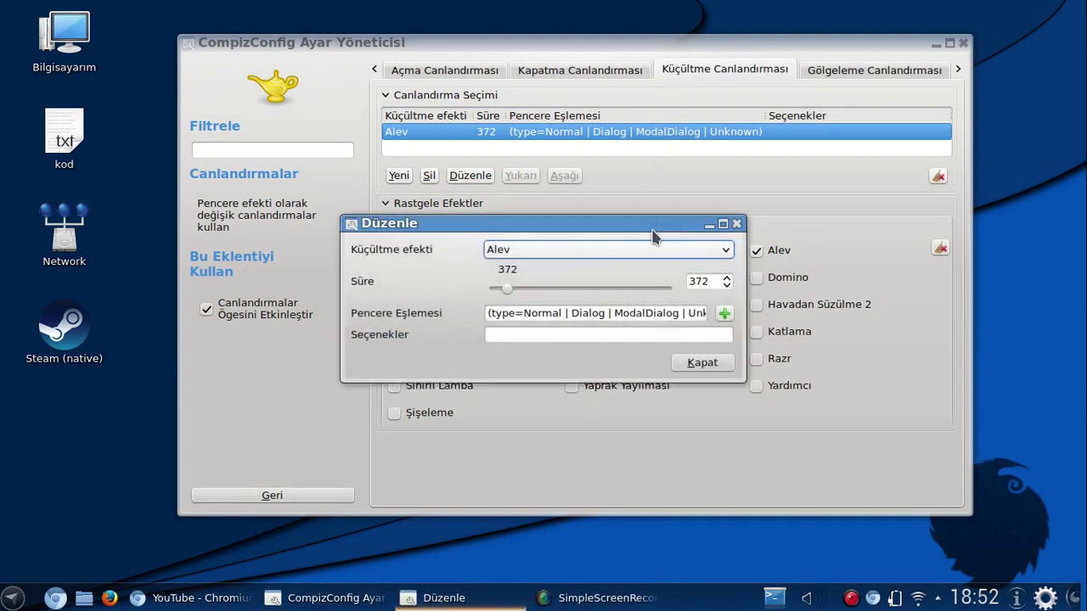
left_click(632, 247)
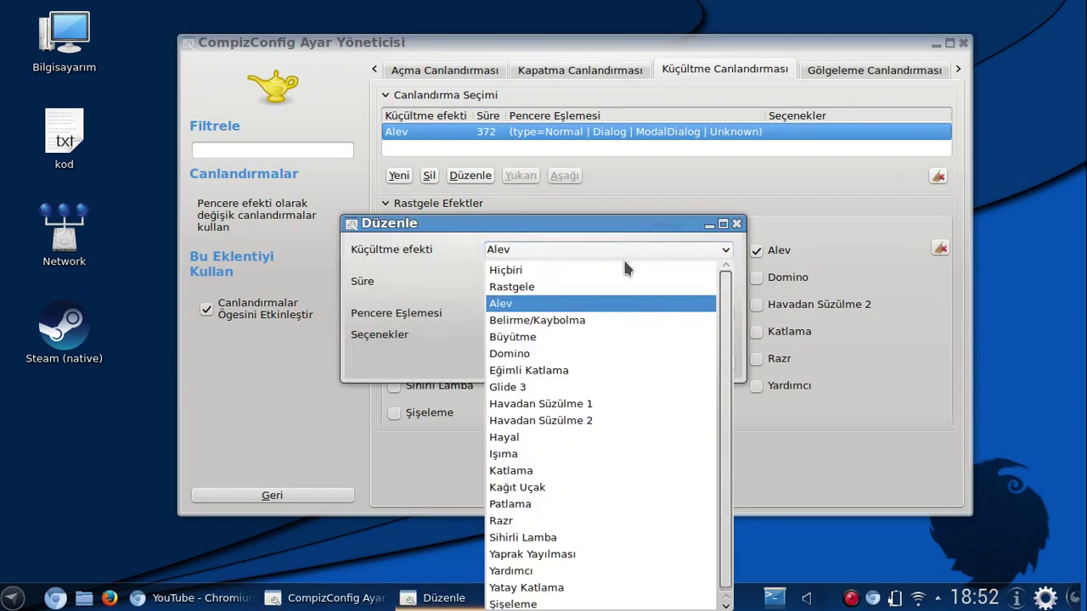
left_click(544, 371)
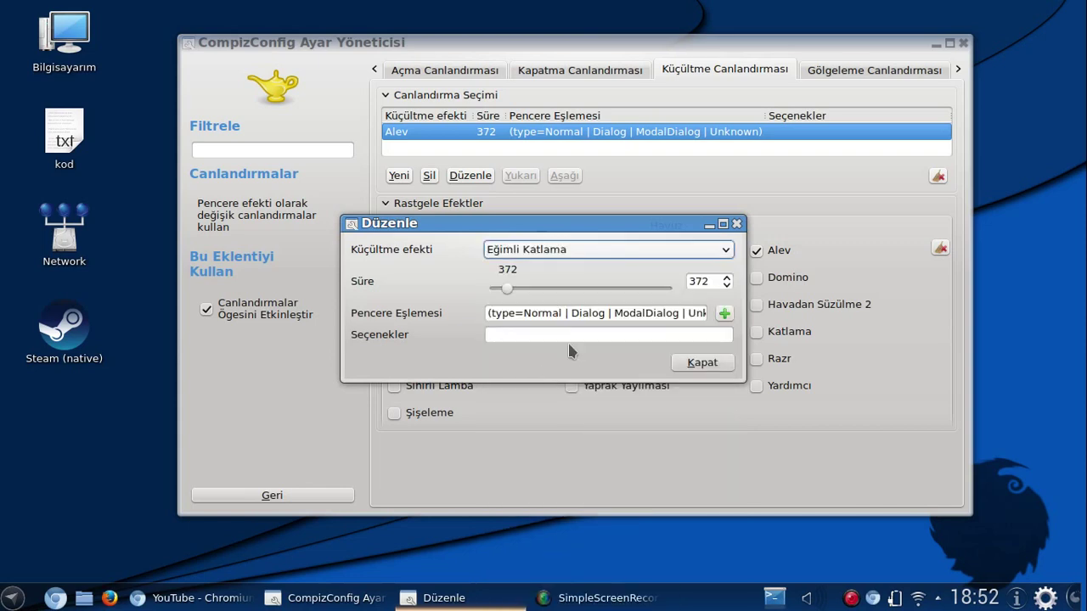
left_click(716, 366)
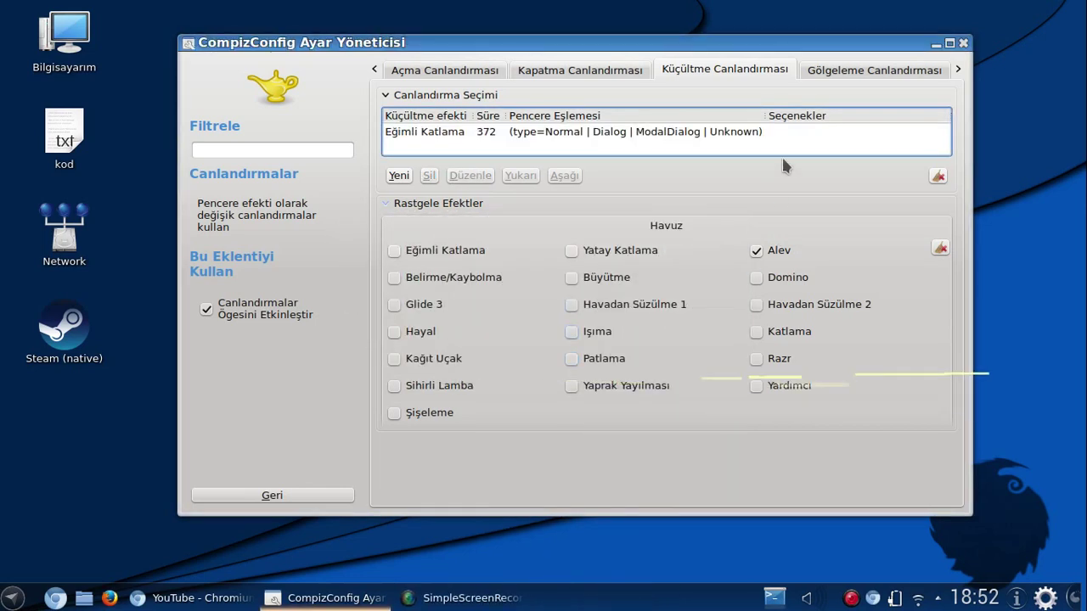
left_click(936, 44)
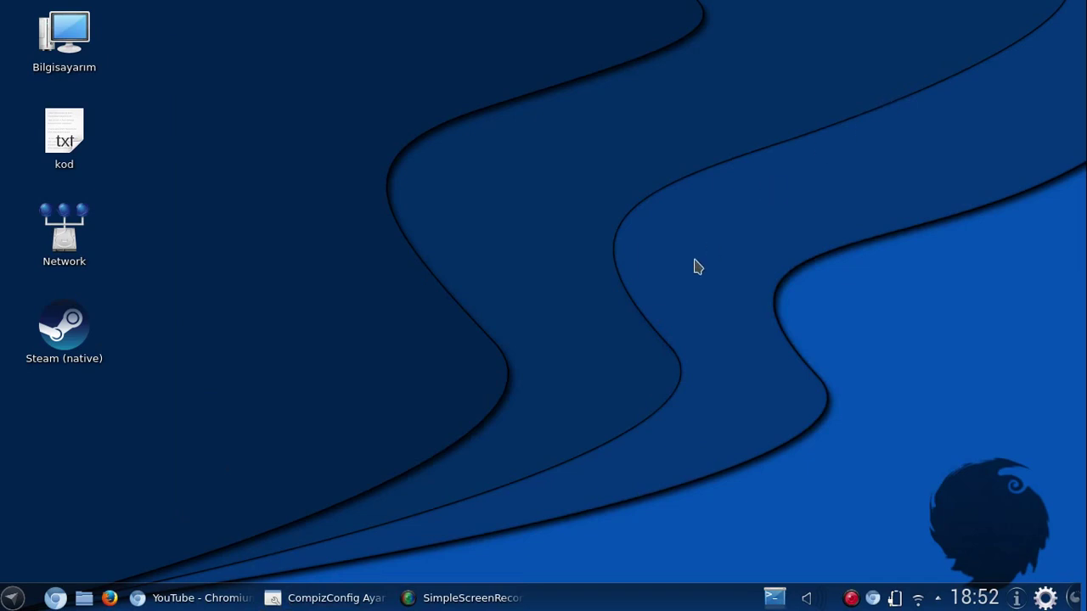
left_click(337, 594)
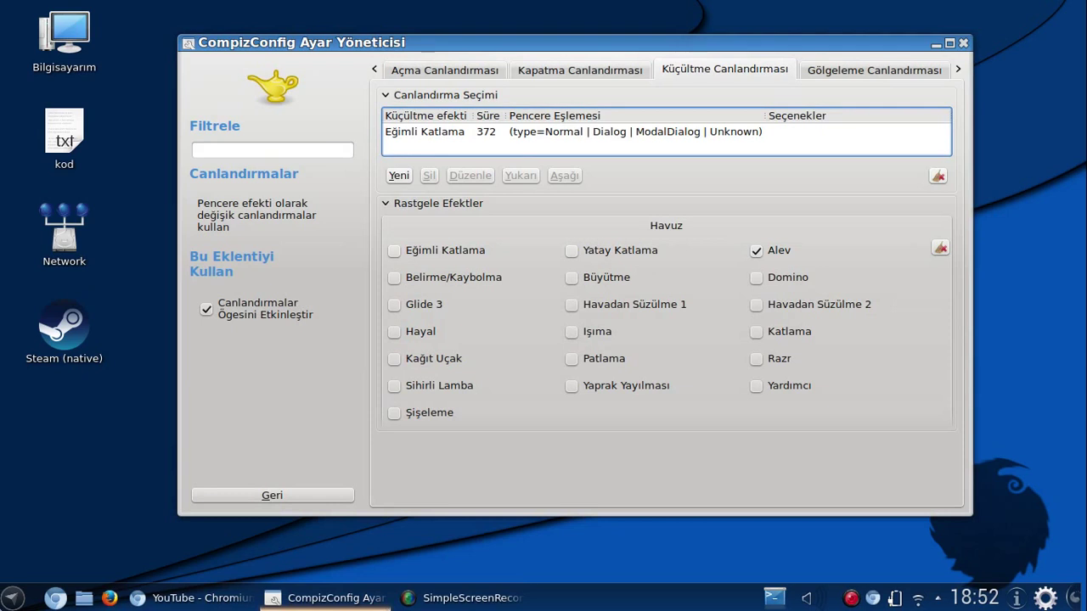
Change the window rule's minimize effect to Kağıt Uçak, and preview it by minimizing and restoring the settings window.
double_click(660, 132)
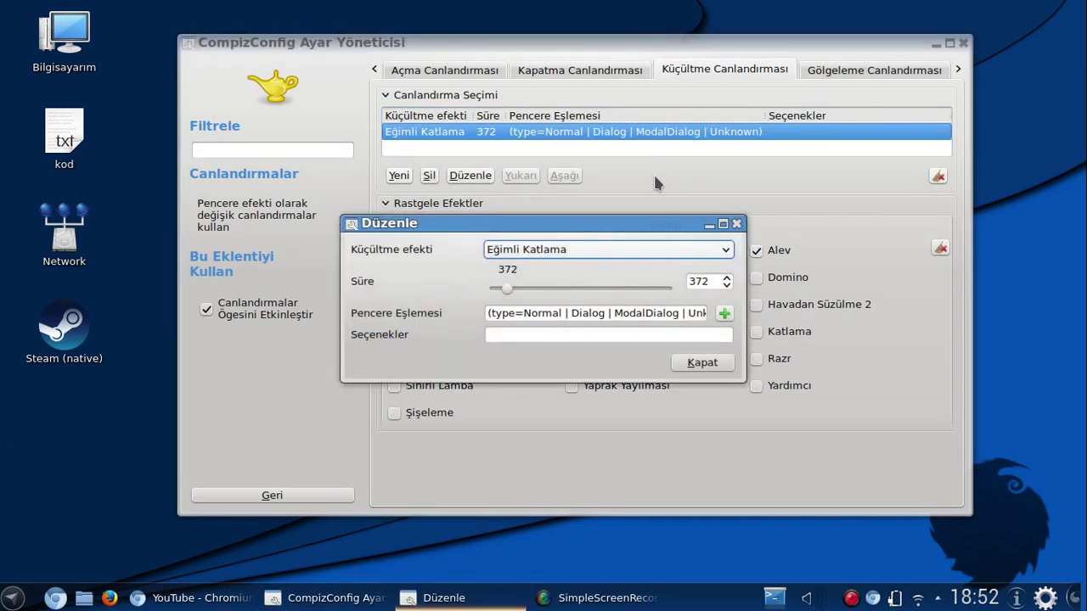
left_click(585, 249)
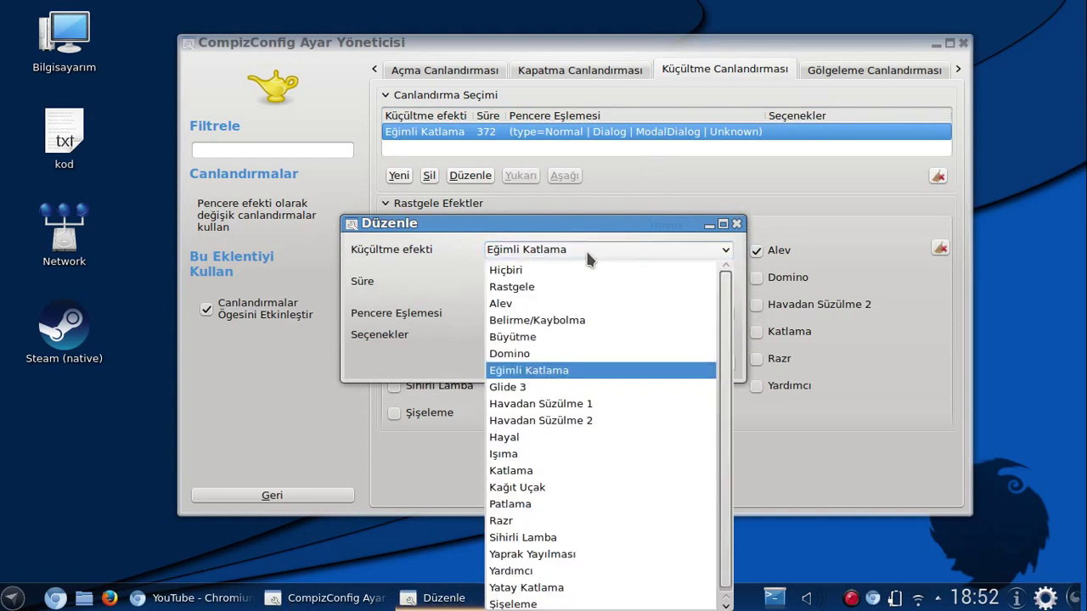
left_click(607, 488)
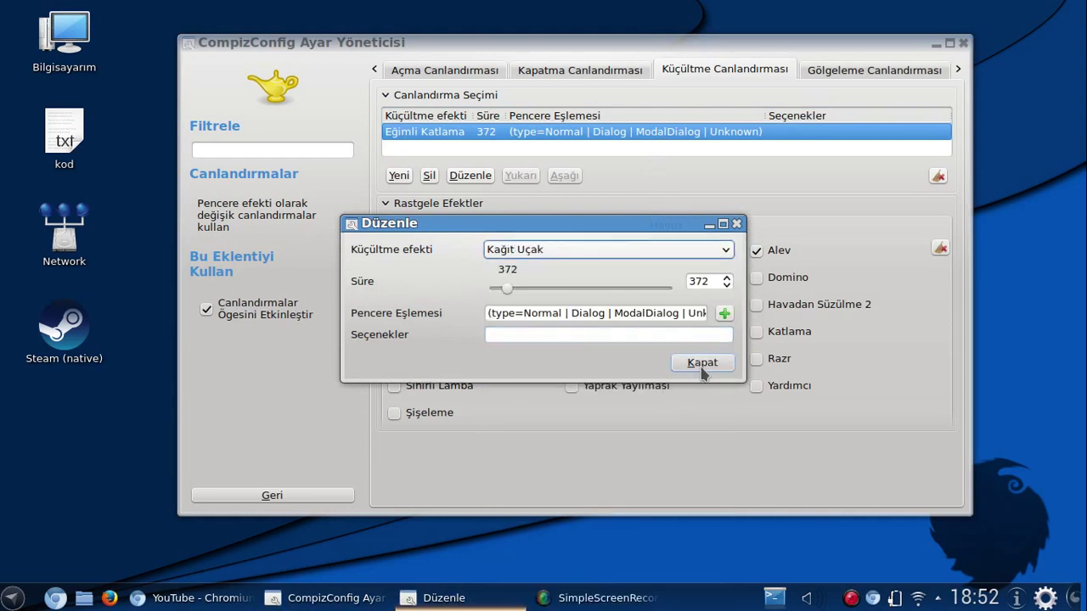
left_click(702, 371)
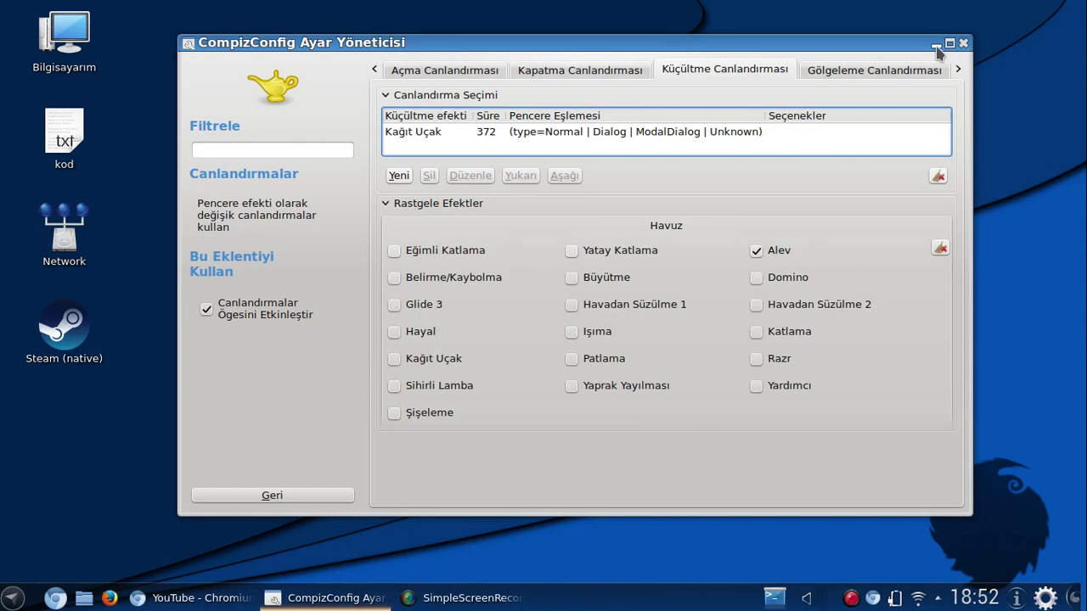
left_click(935, 45)
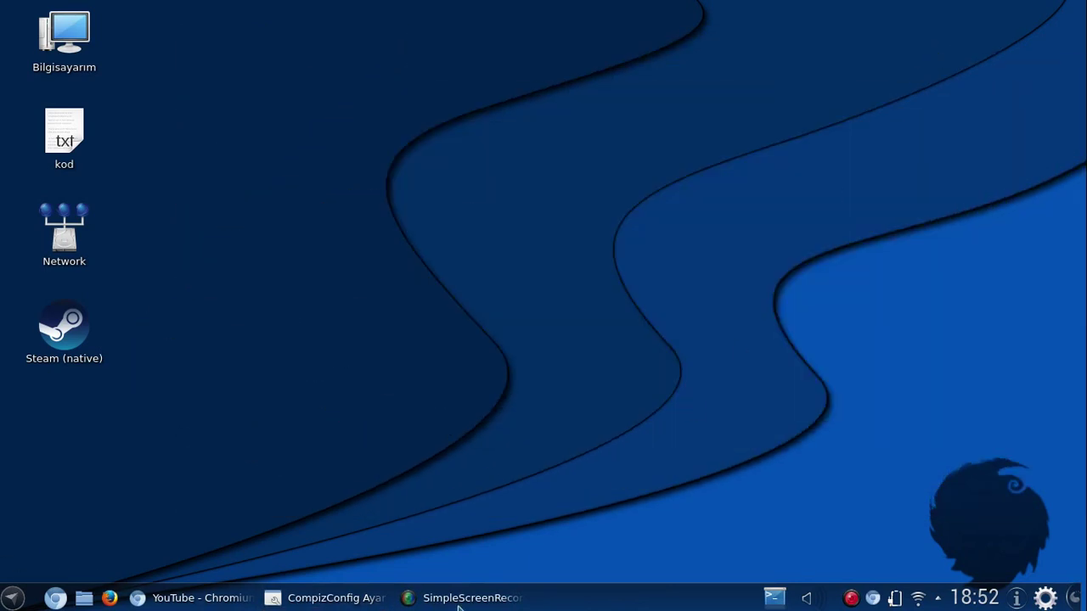
left_click(323, 599)
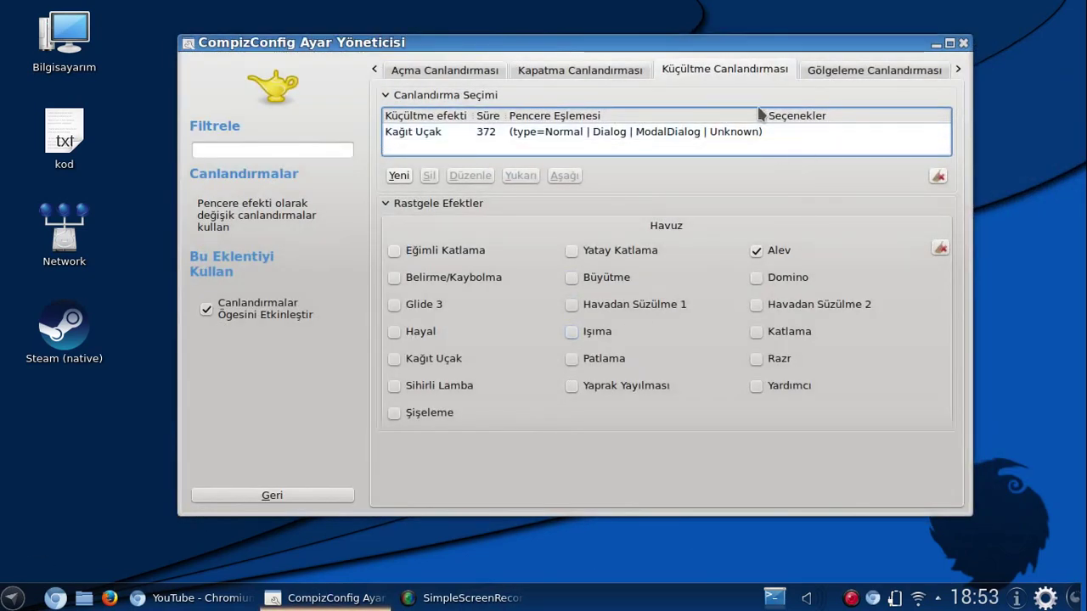
Change the window rule's minimize effect to Sihirli Lamba, and preview it by minimizing and restoring the settings window.
left_click(728, 130)
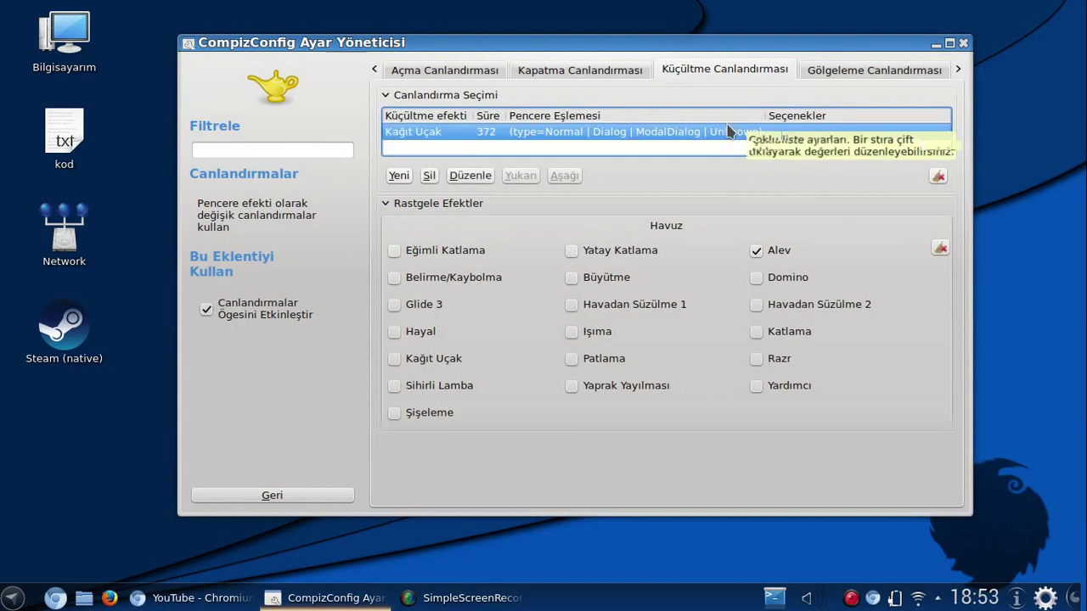
double_click(727, 131)
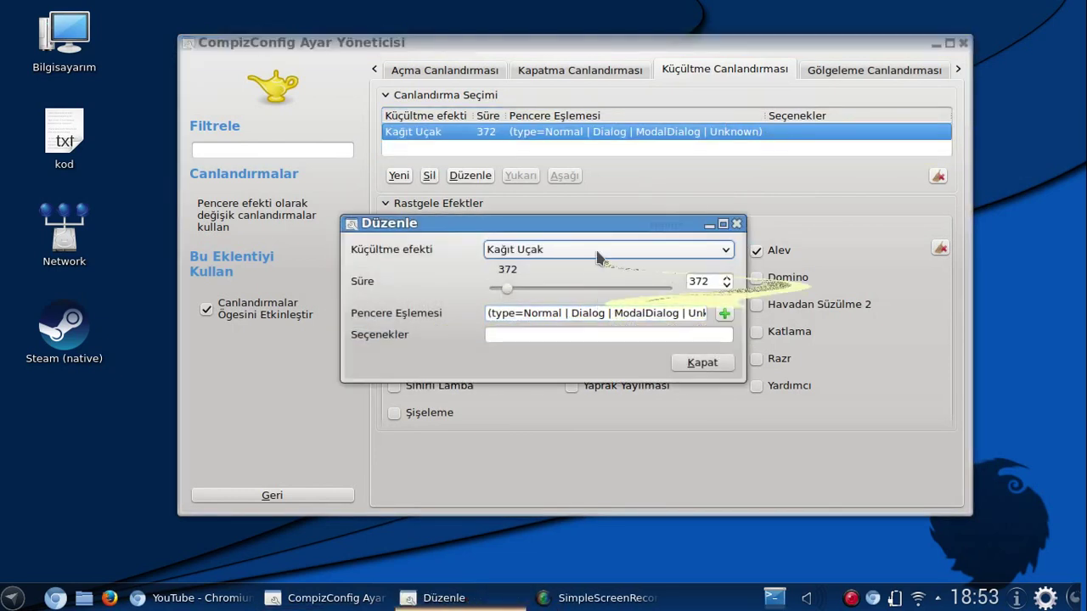
left_click(597, 255)
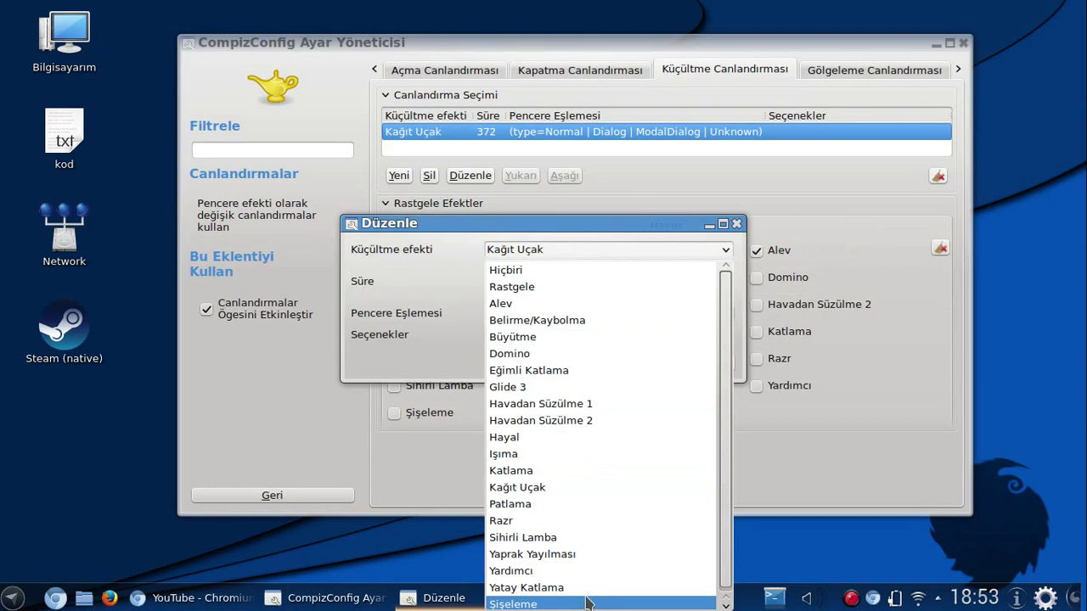
left_click(589, 537)
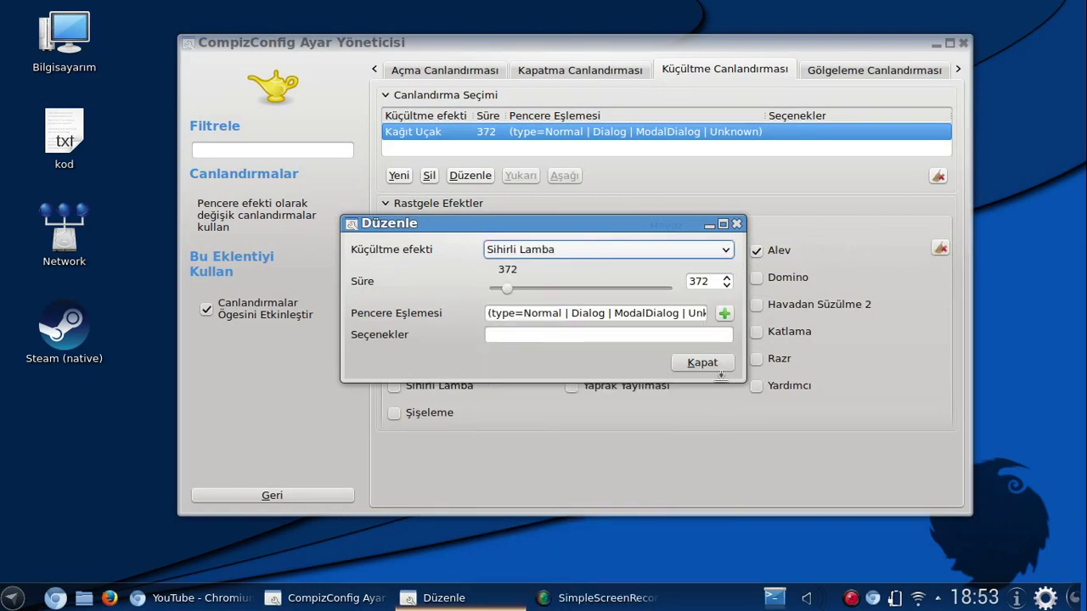
left_click(717, 366)
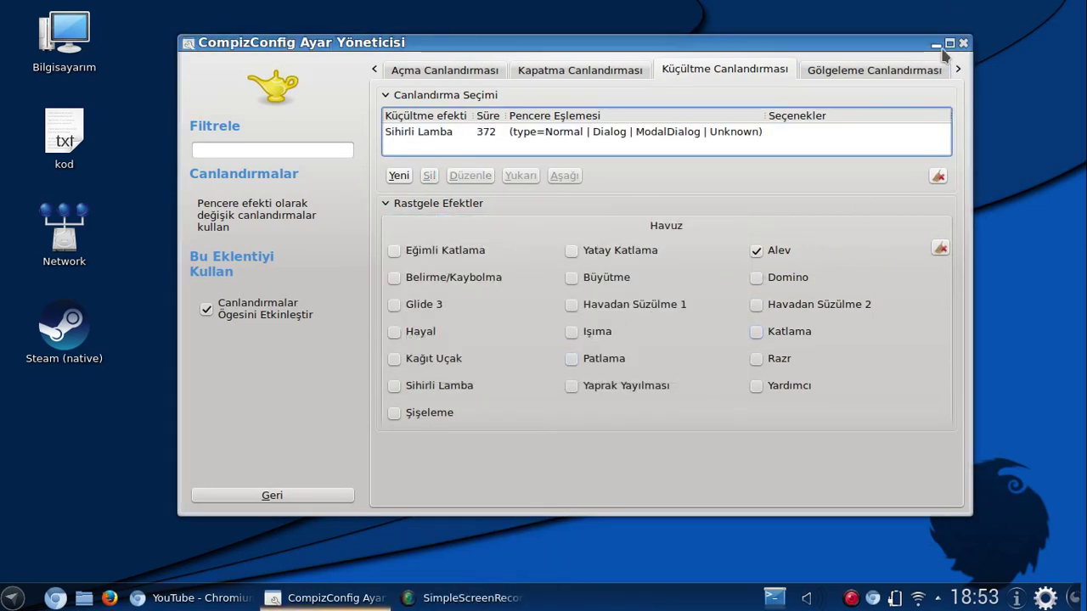
left_click(936, 43)
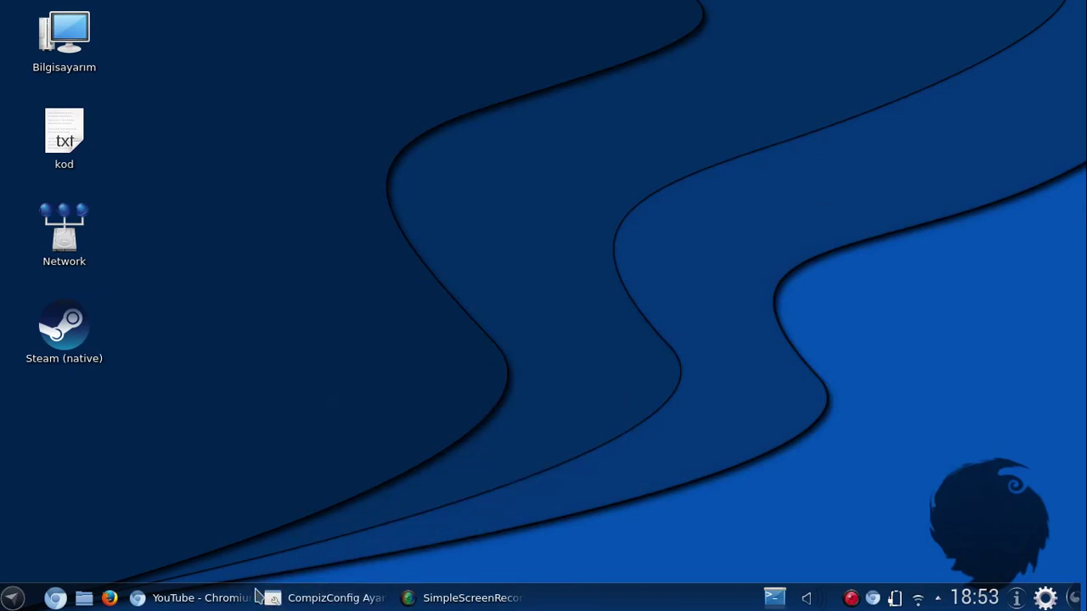
left_click(323, 597)
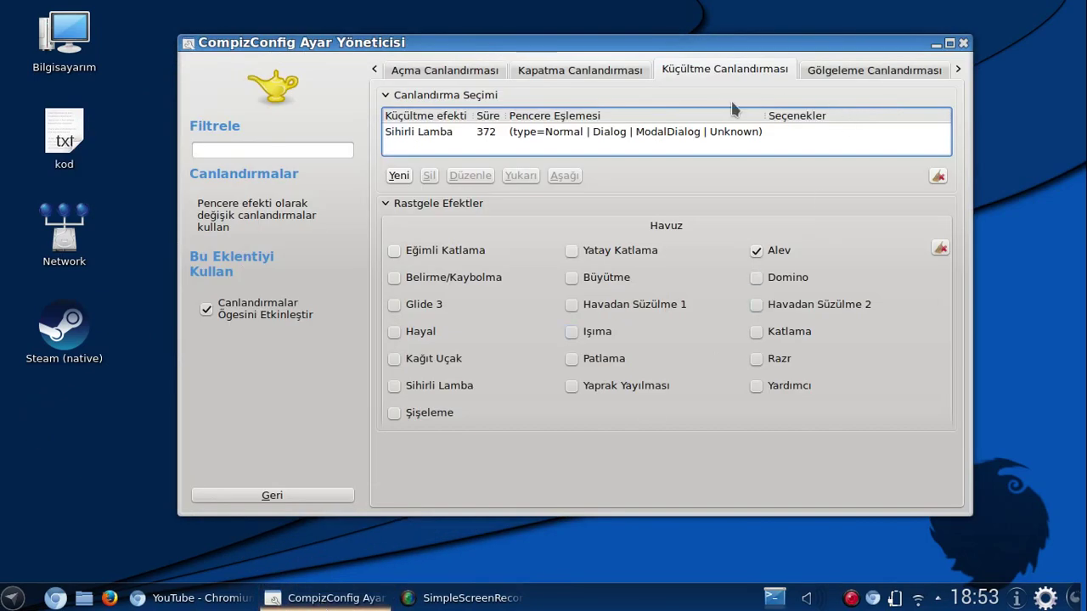
Switch the window rule's minimize effect back to Alev and close the edit dialog.
double_click(716, 131)
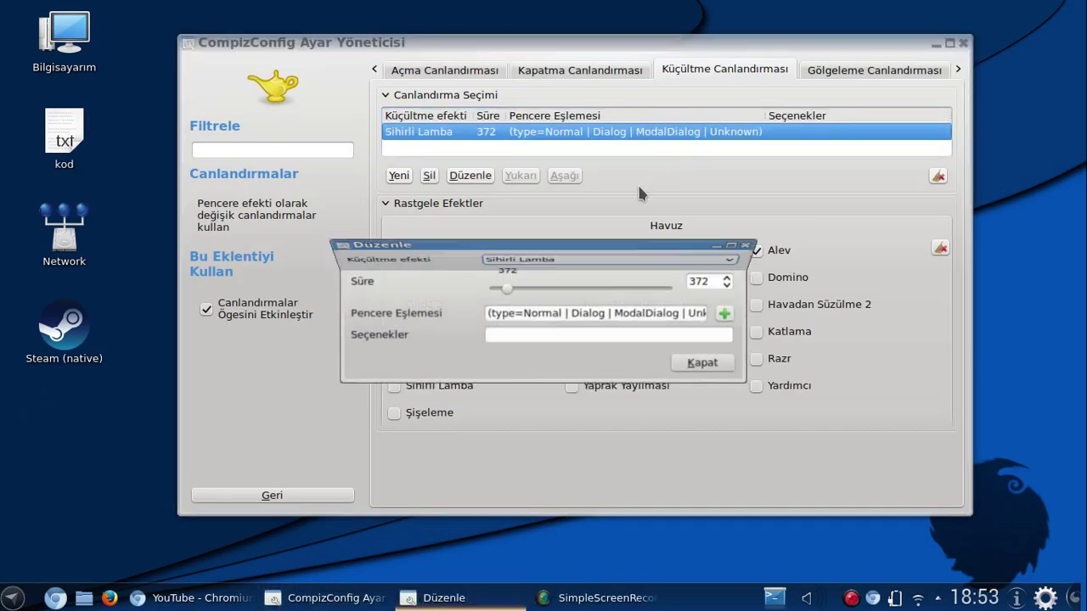
left_click(554, 248)
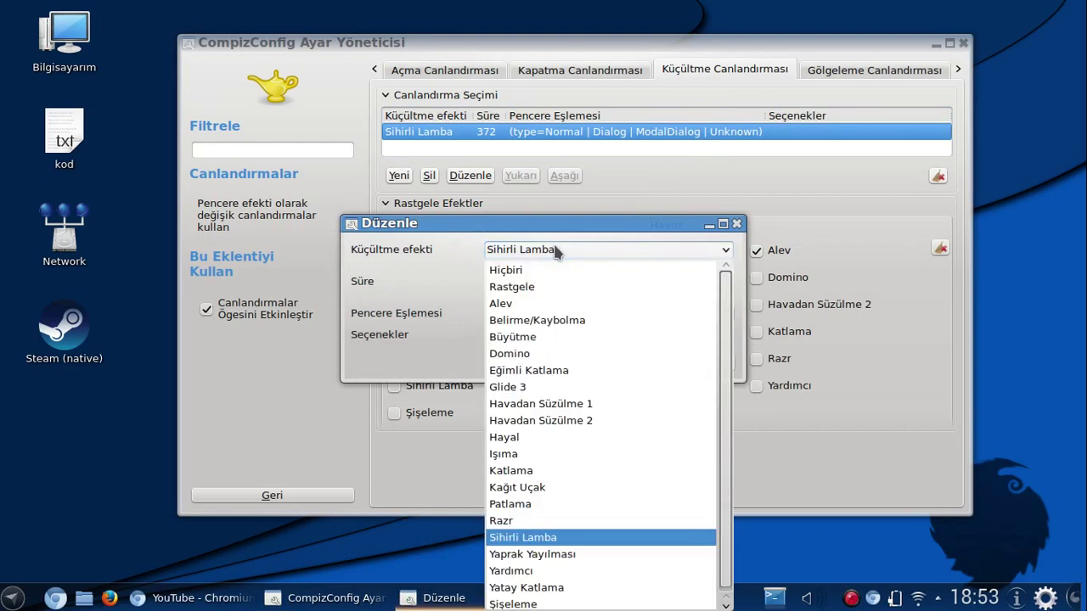
left_click(543, 303)
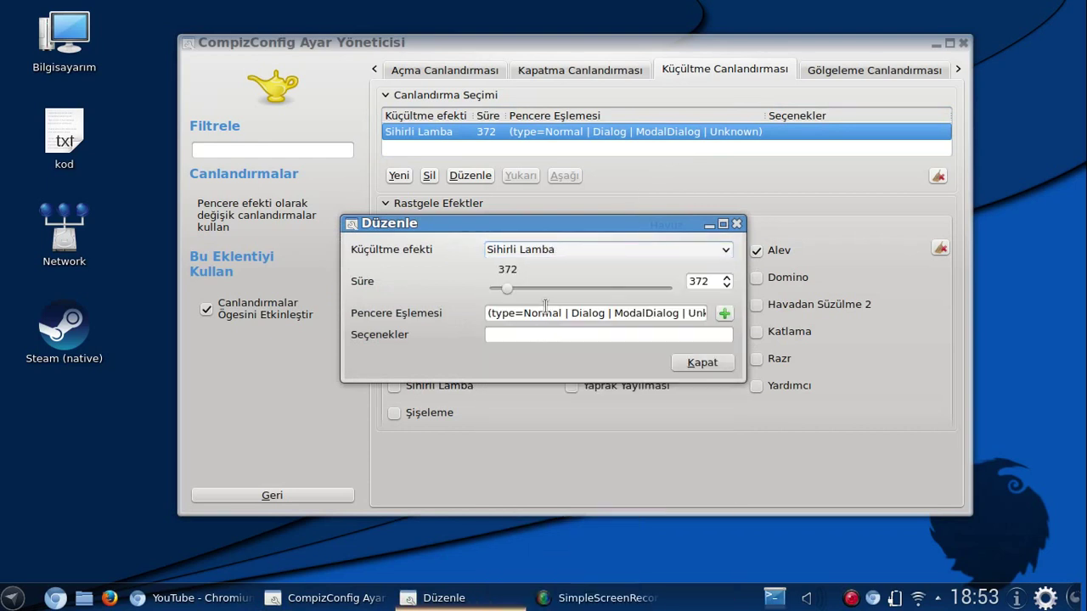
left_click(705, 364)
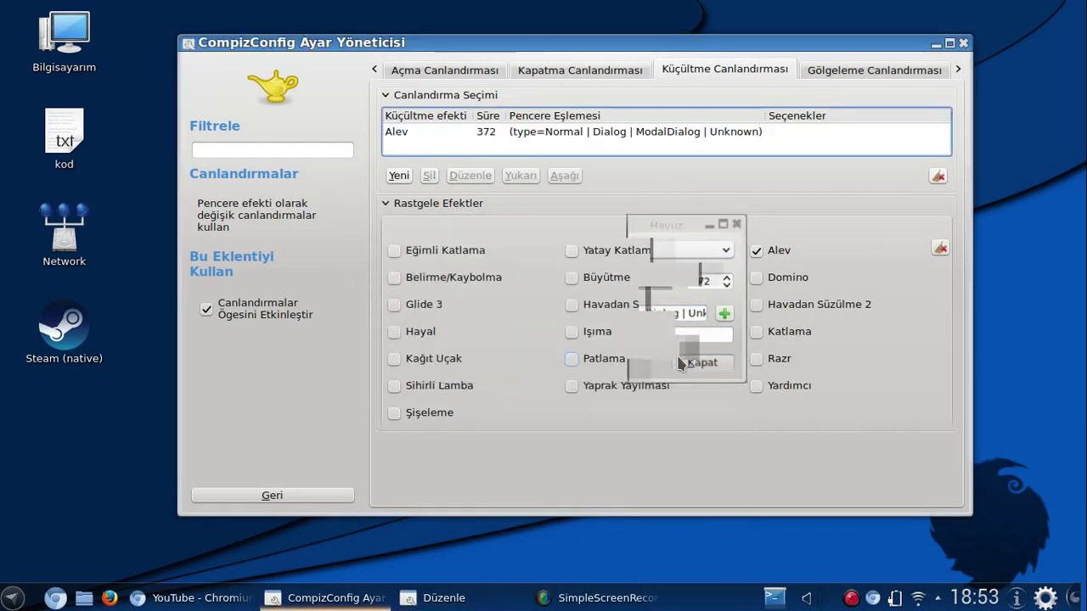
Shorten the Katlama opening animation for normal windows to 354, preview it by reopening the rule's edit dialog, and return to the plugin list.
left_click(428, 69)
double_click(514, 134)
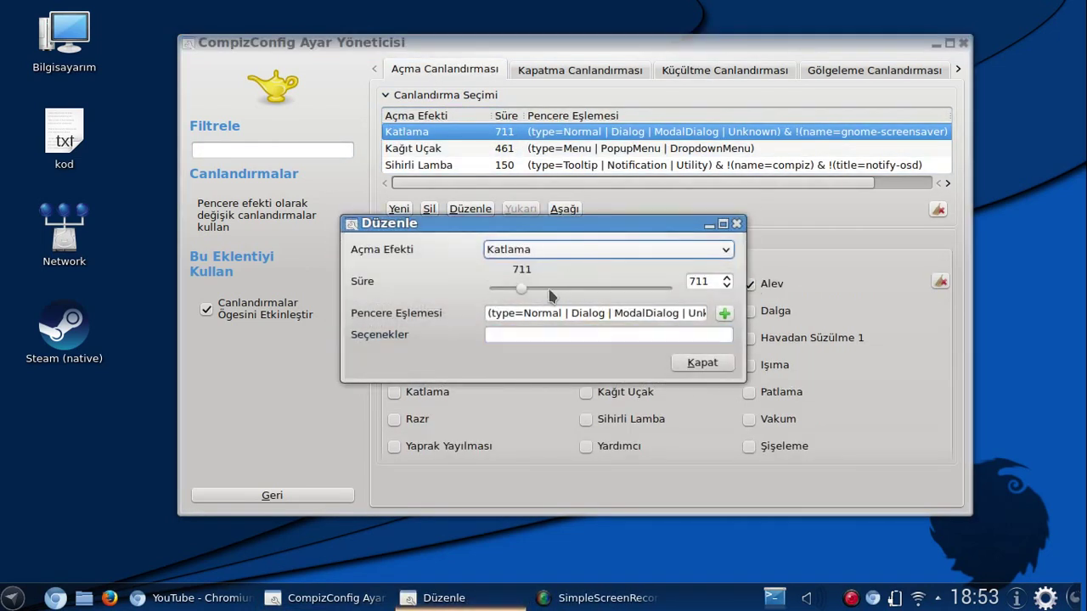
left_click_drag(521, 289, 505, 290)
left_click(710, 367)
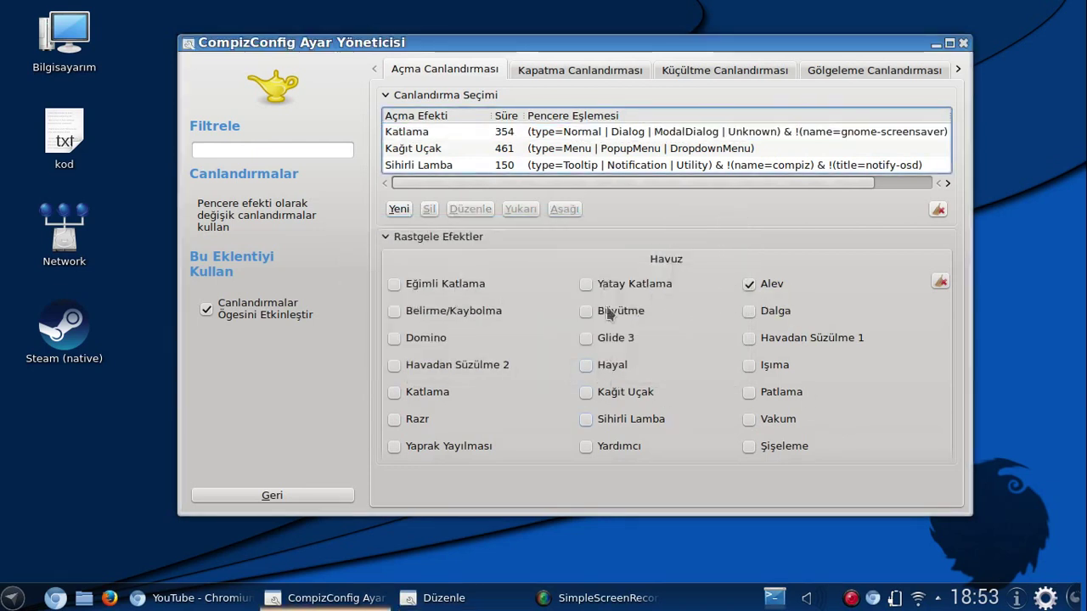
double_click(583, 138)
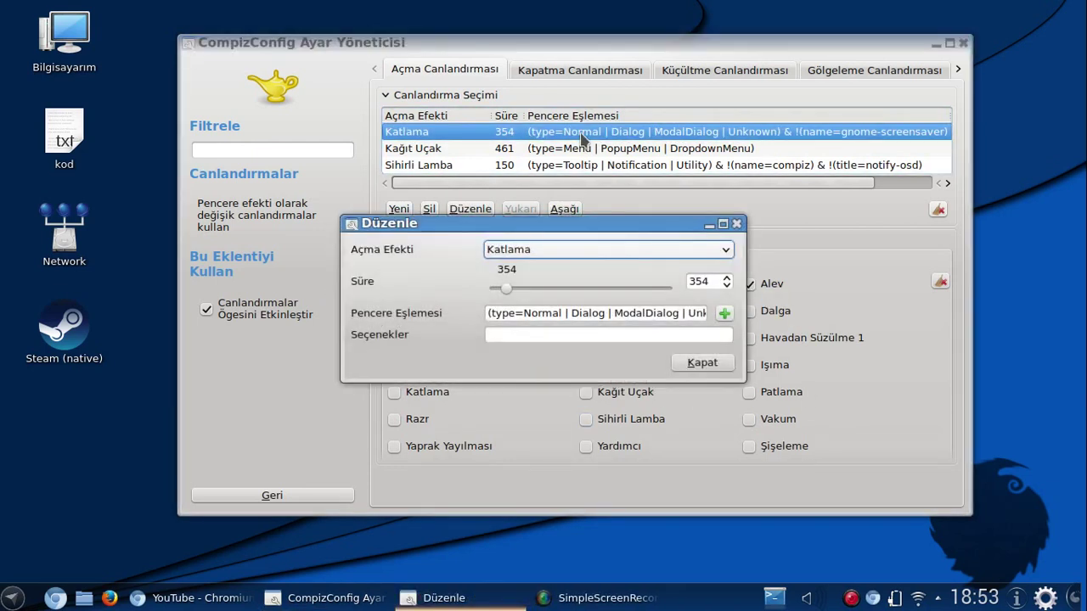
left_click(704, 367)
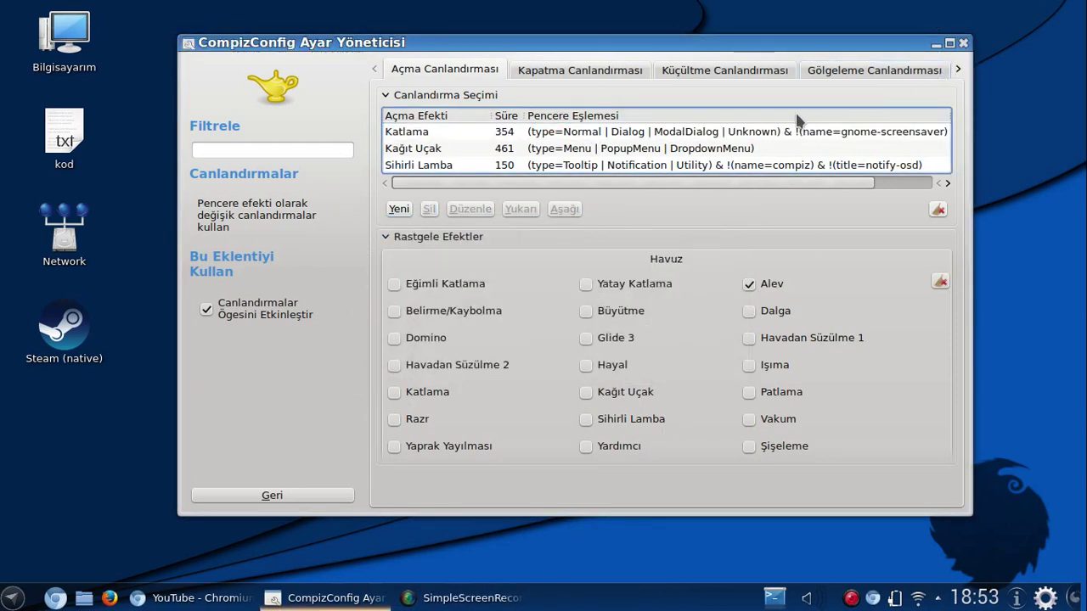
left_click(291, 493)
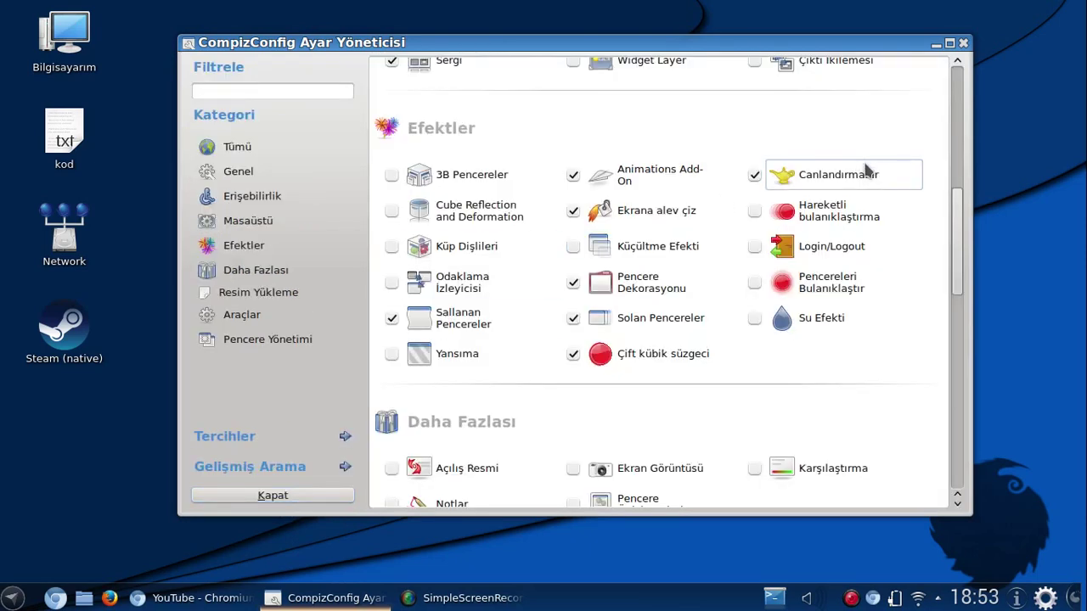
In the Sallanan Pencereler settings, set Sürtünme to 4.2413 and preview the wobble by moving the window, then return to the plugin list.
left_click(456, 323)
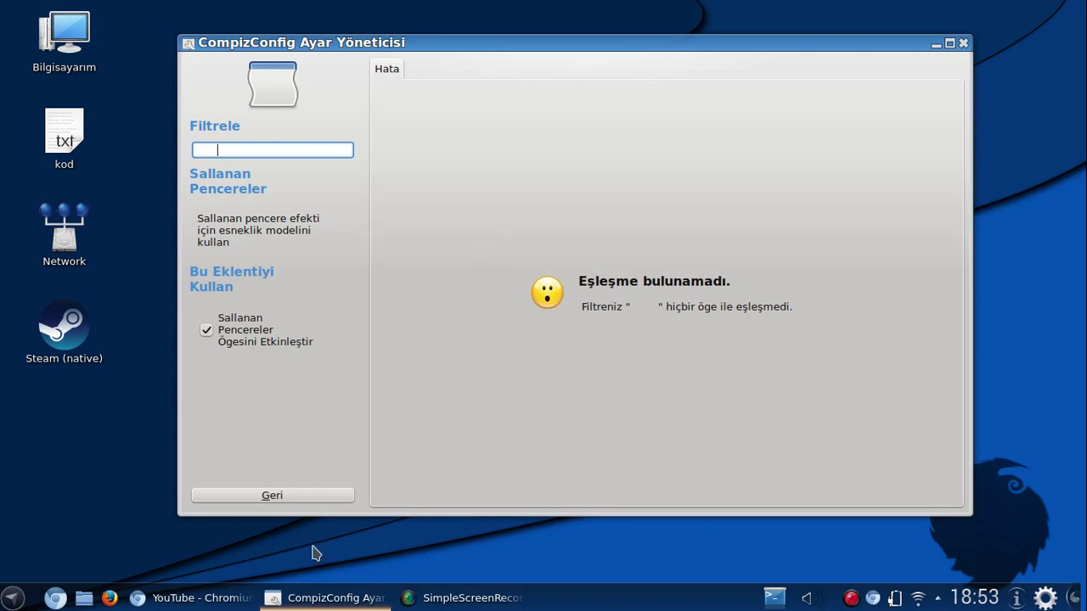
left_click(299, 499)
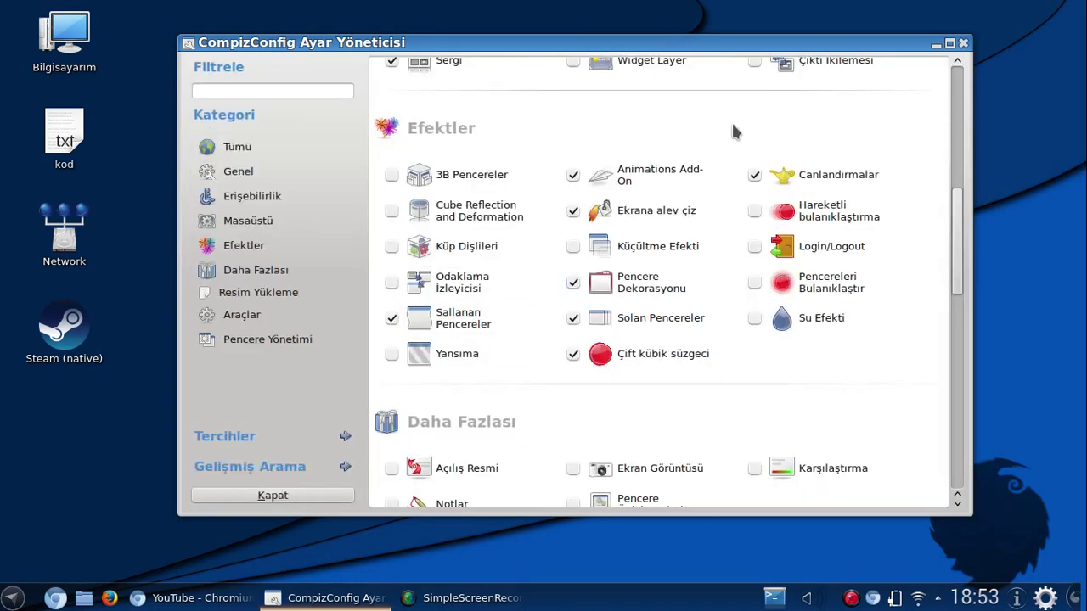
left_click(492, 322)
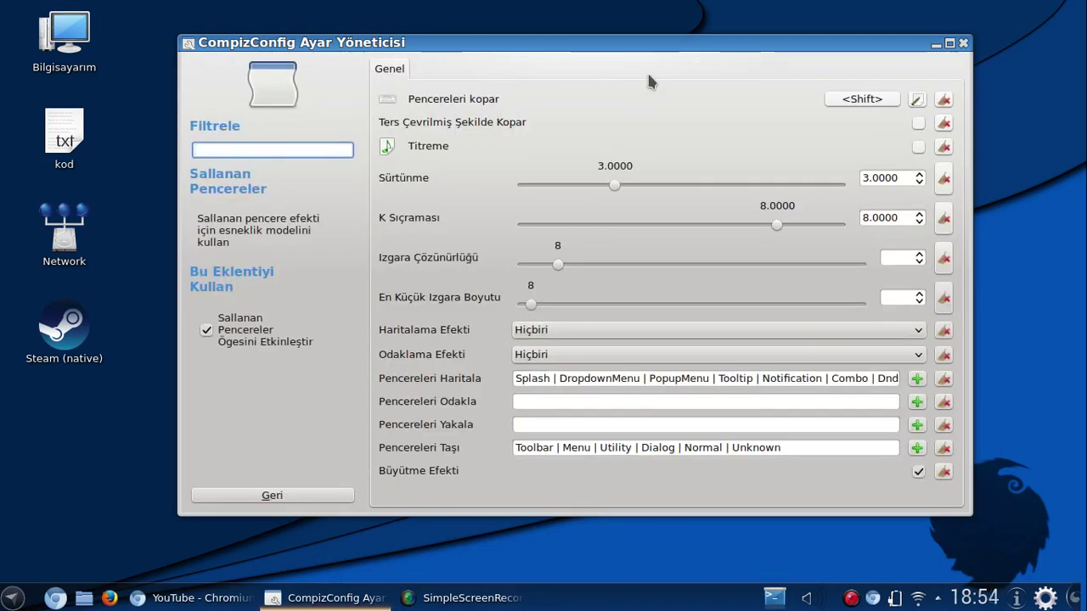
left_click_drag(672, 49, 650, 75)
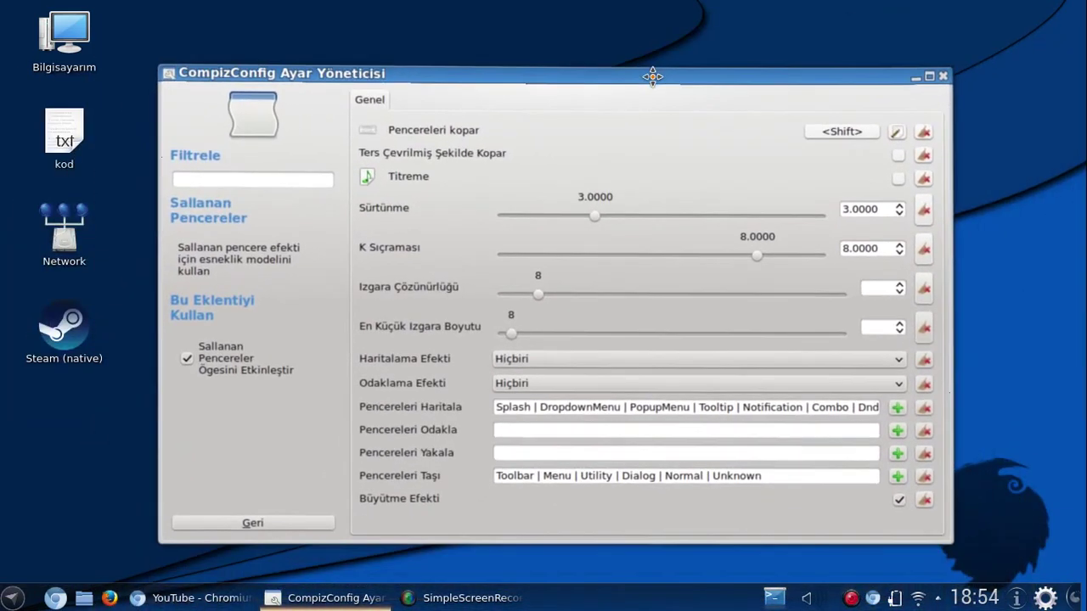
left_click_drag(592, 219, 633, 221)
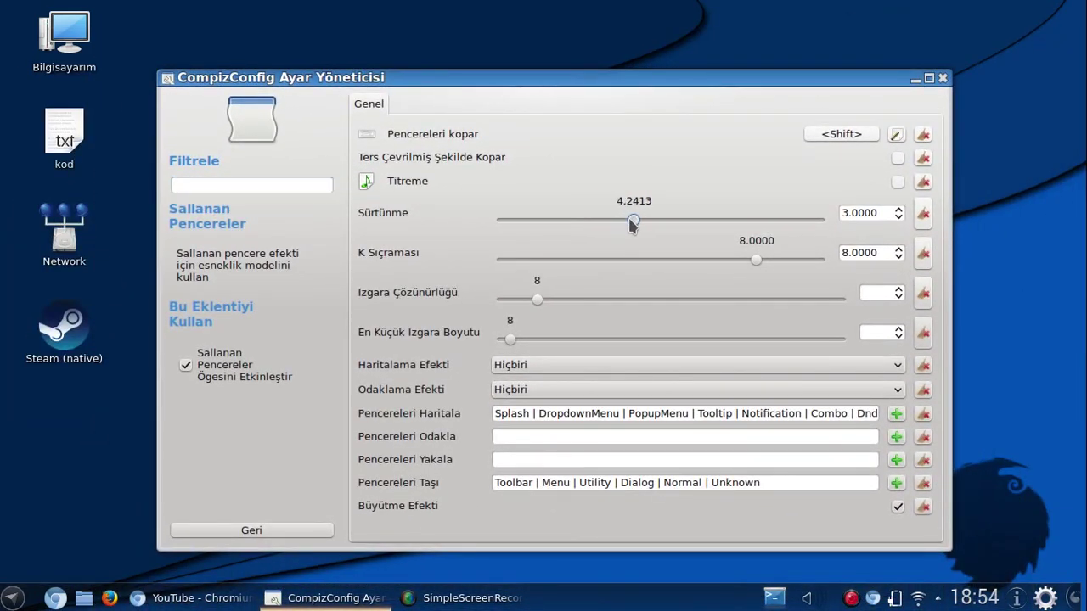
left_click_drag(627, 97, 623, 53)
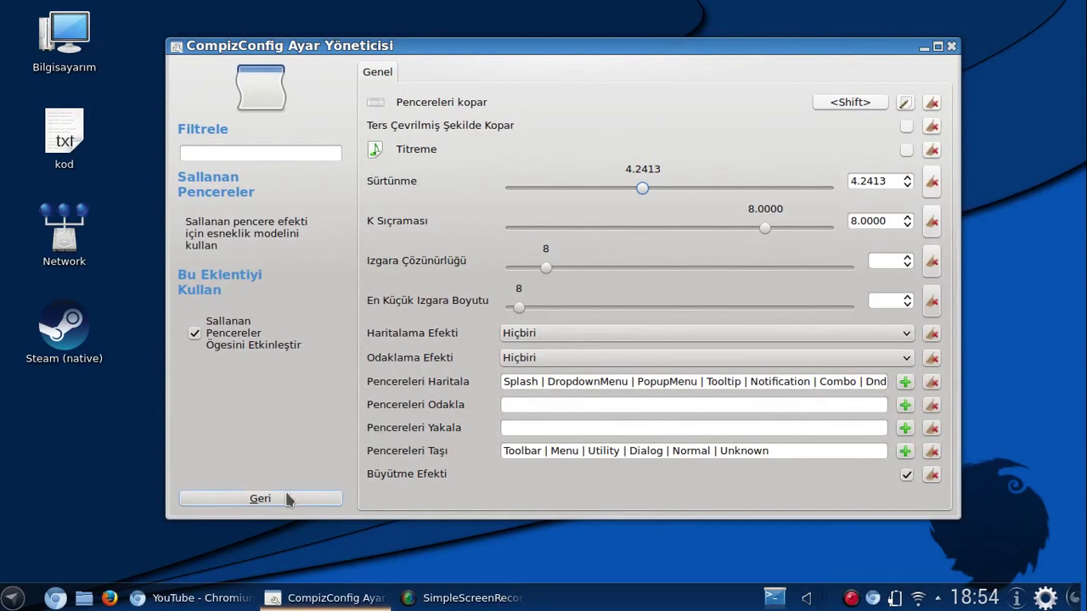
left_click(260, 498)
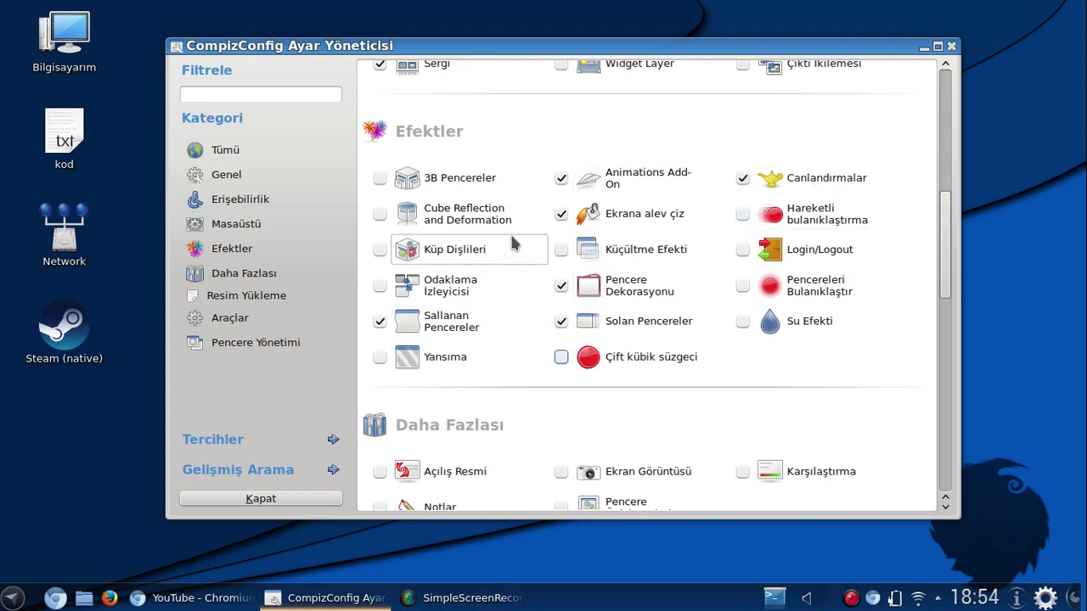
Open the 3B Pencereler plugin settings, enable the plugin, and rotate the desktop cube to try the effect.
left_click(461, 186)
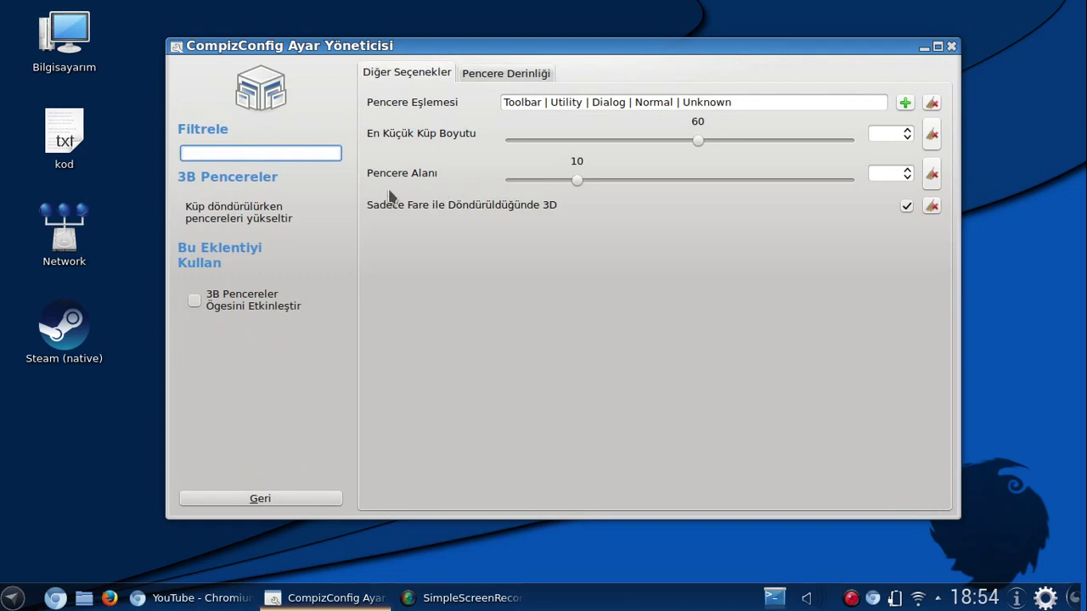
left_click(194, 301)
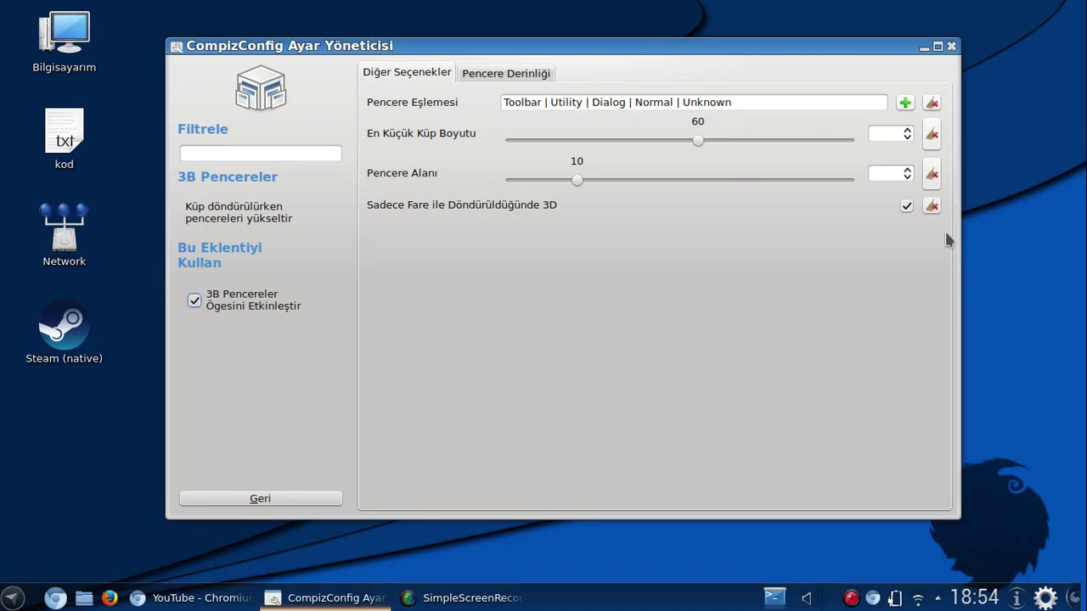
left_click_drag(1067, 219, 1040, 357)
left_click(1027, 139)
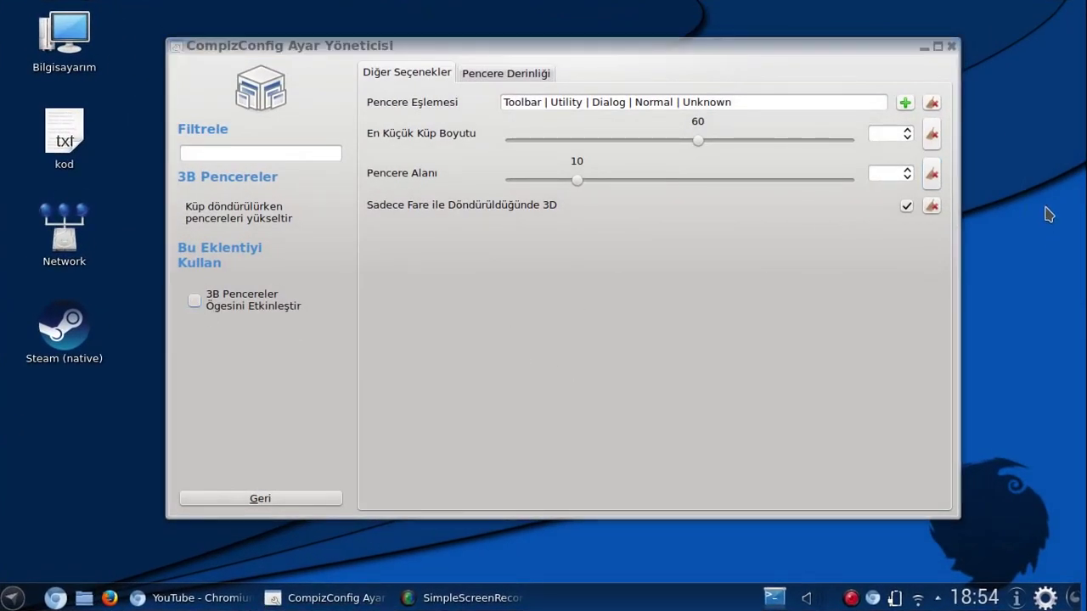
Rotate the desktop cube to preview how windows look with the 3B Pencereler plugin disabled.
key("alt+Tab")
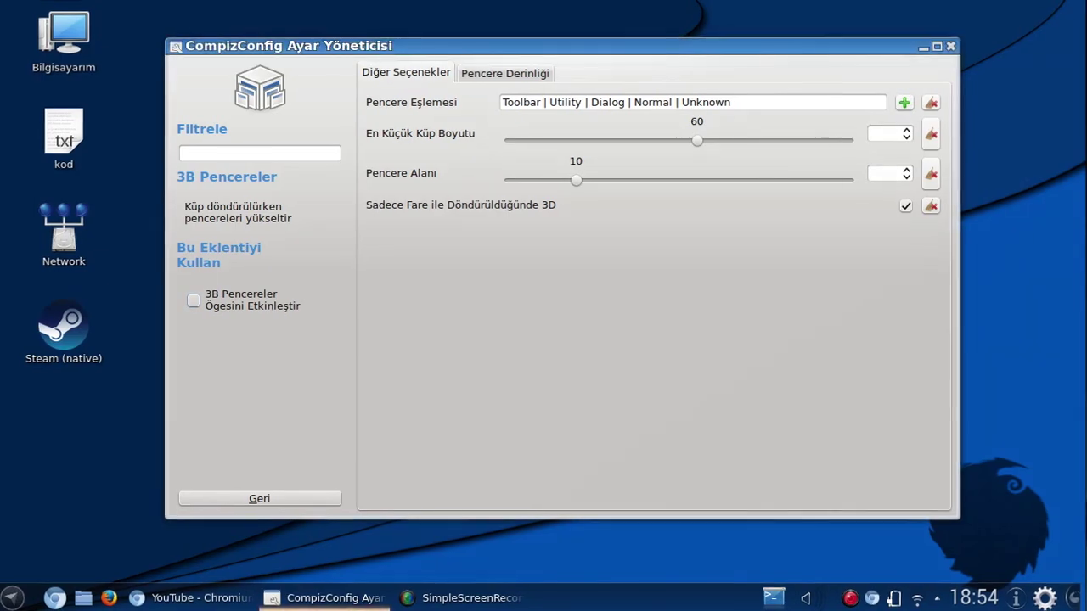
key("ctrl+alt+Right")
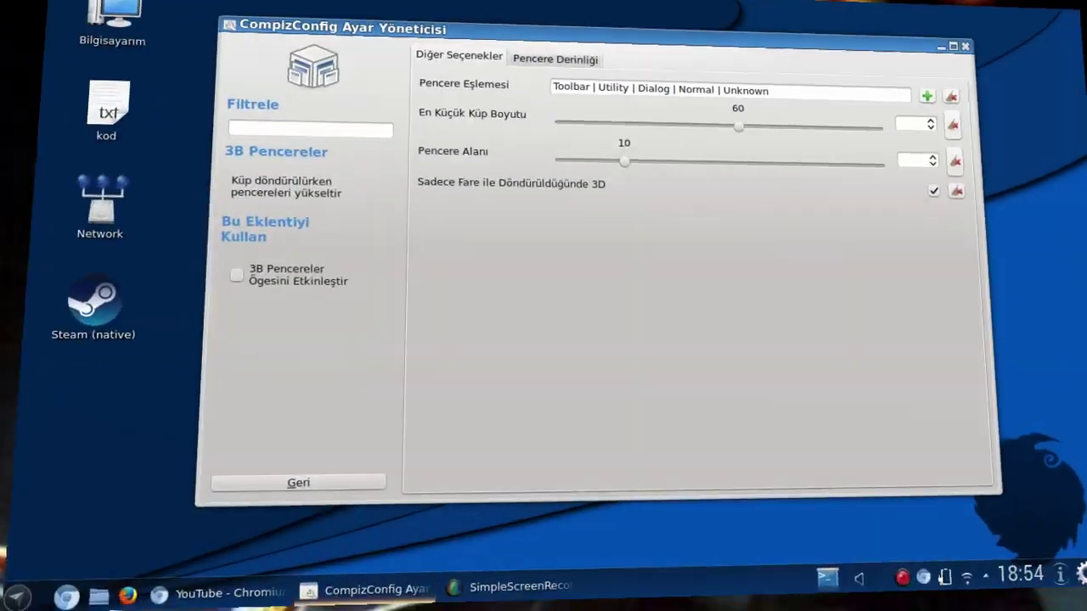
key("ctrl+alt+Right")
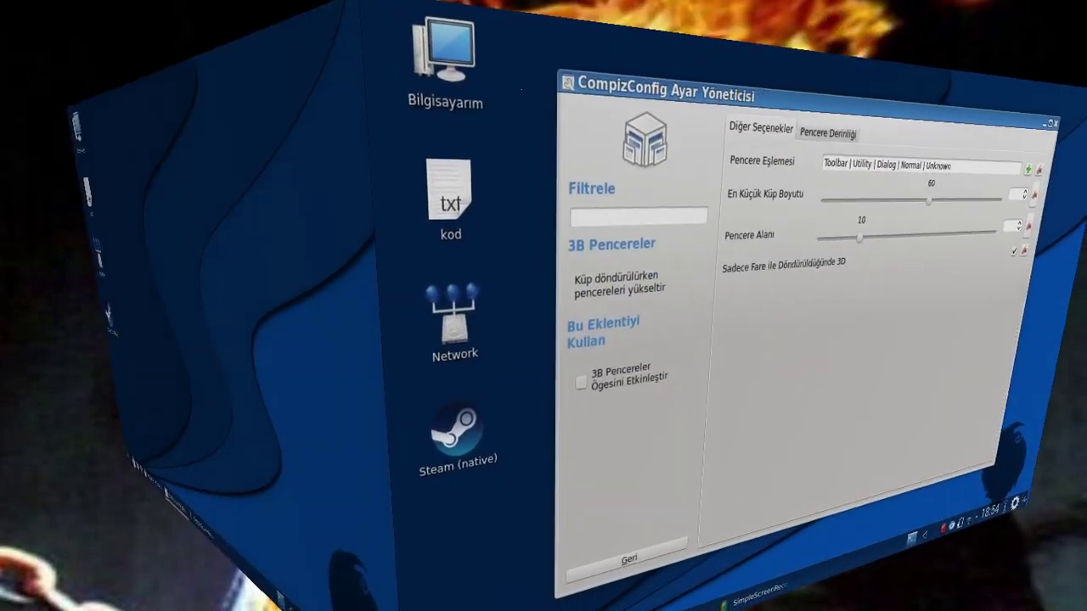
key("ctrl+alt+Right")
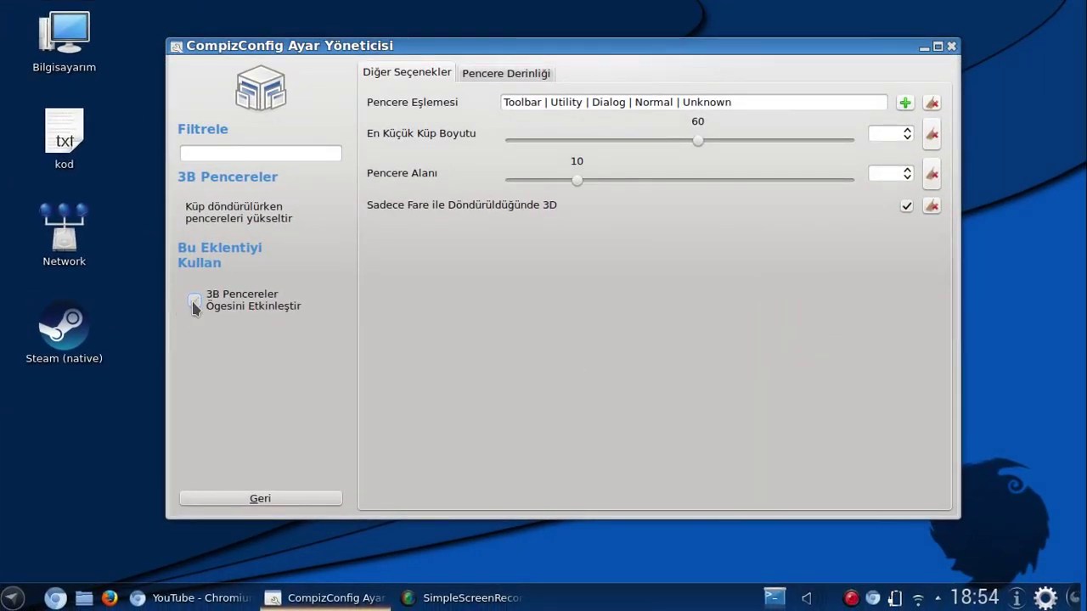
Rotate the desktop cube to preview the raised windows with the 3B Pencereler plugin enabled.
key("ctrl+alt+Right")
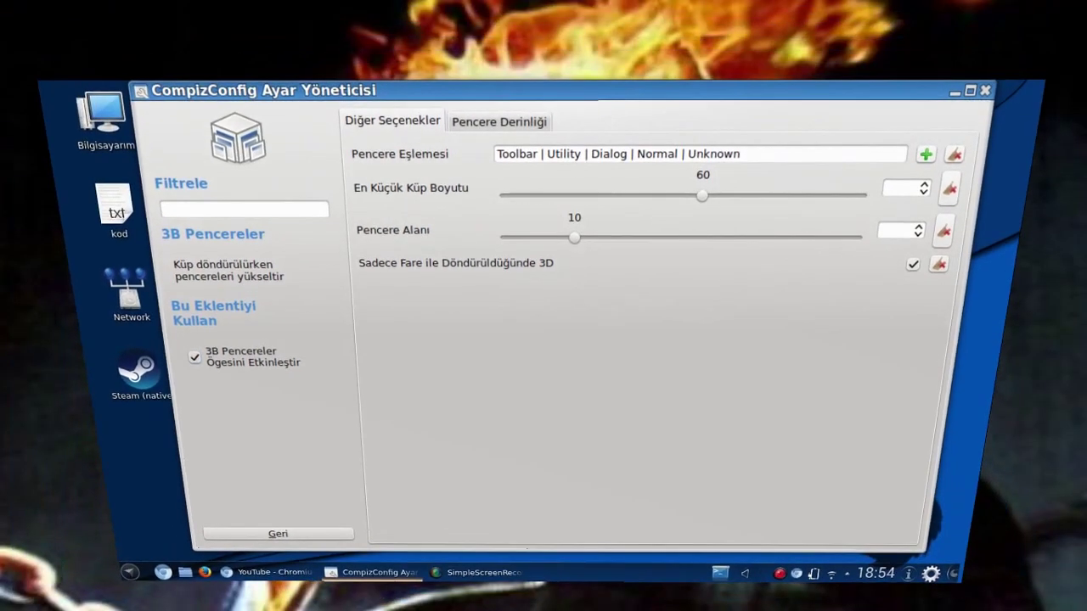
key("ctrl+alt+Right")
key("ctrl+alt+Right")
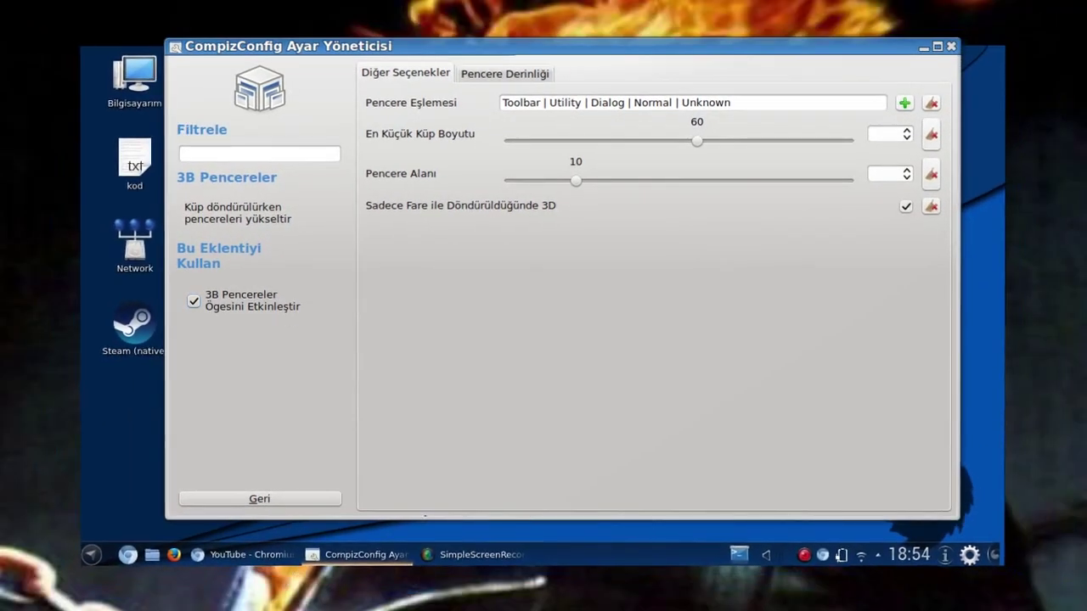
key("ctrl+alt+Right")
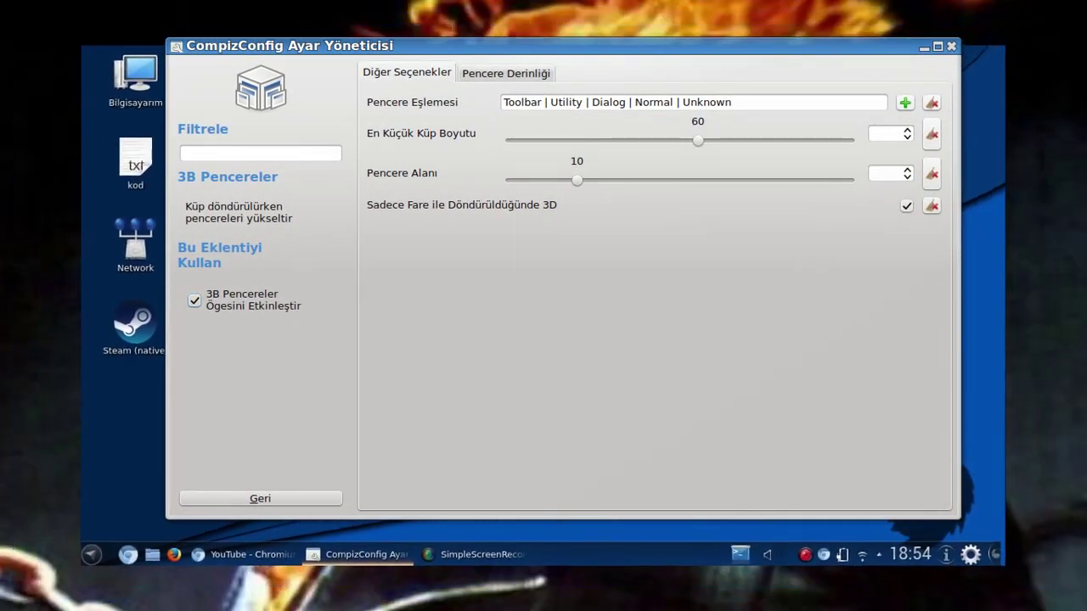
key("ctrl+alt+Right")
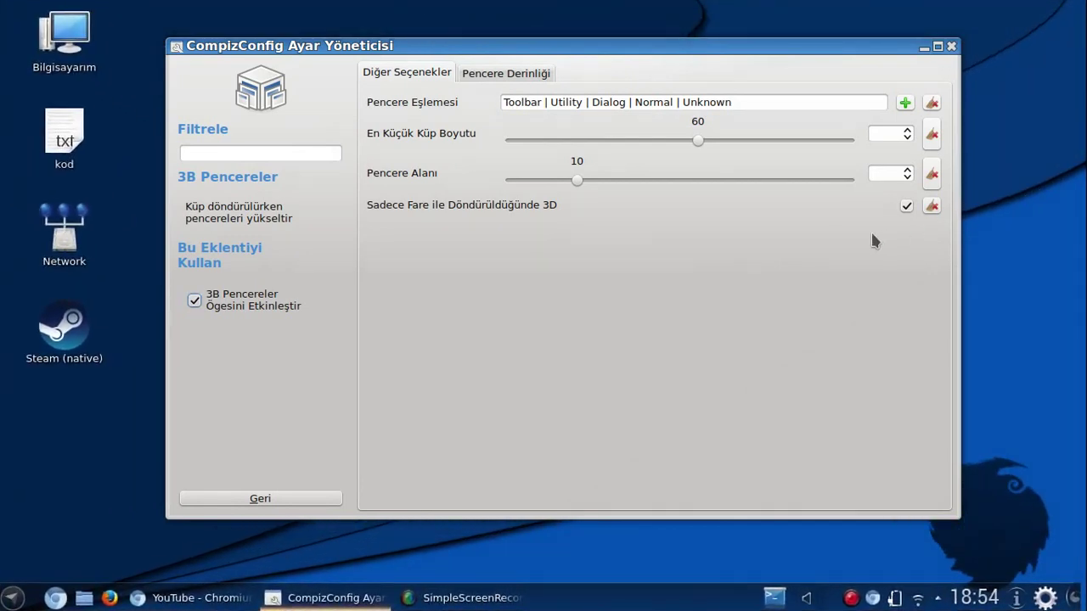
Set 3B Pencereler's En Küçük Küp Boyutu to 93 and rotate the desktop cube to preview it.
left_click(531, 74)
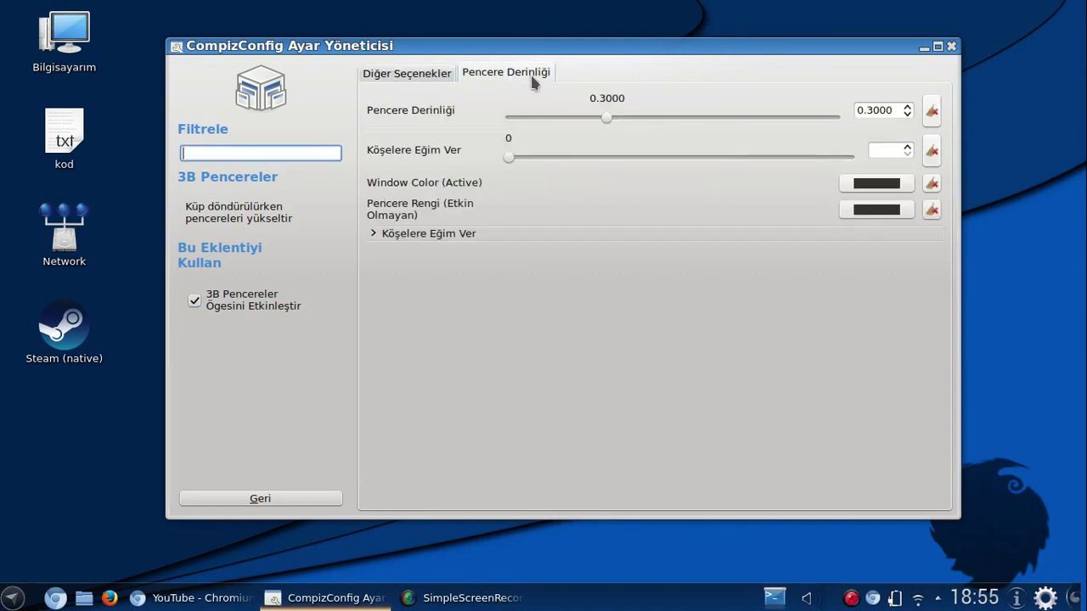
left_click(402, 76)
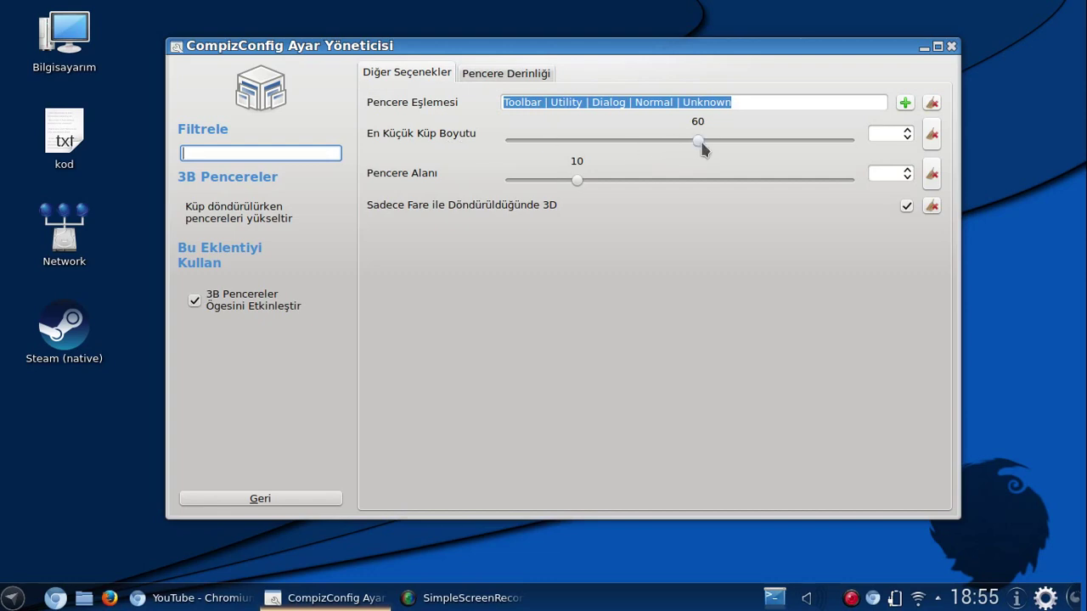
left_click_drag(698, 140, 825, 140)
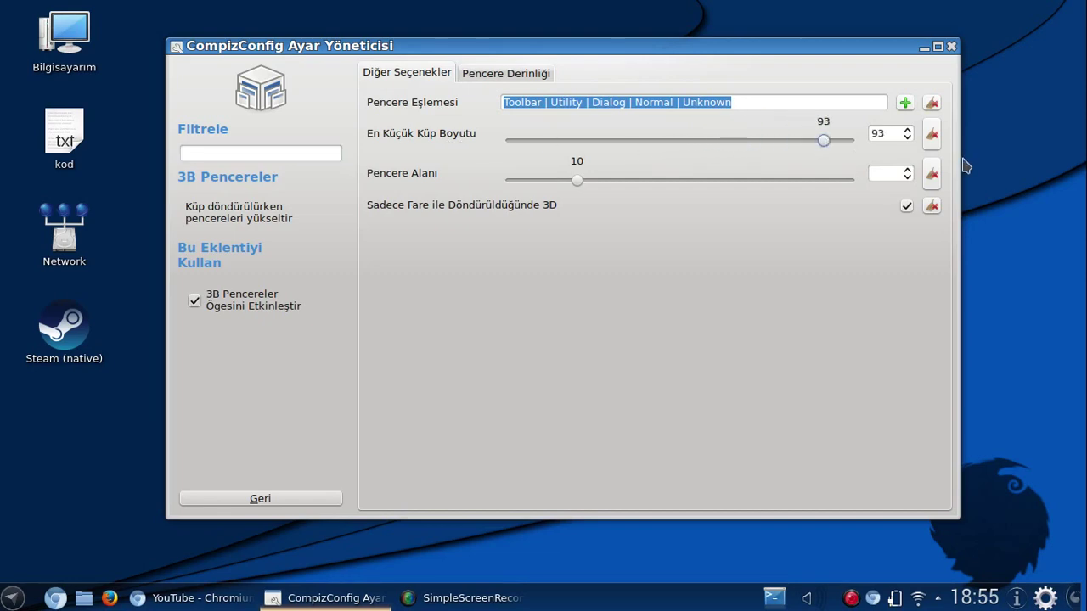
left_click_drag(1075, 149, 1075, 255)
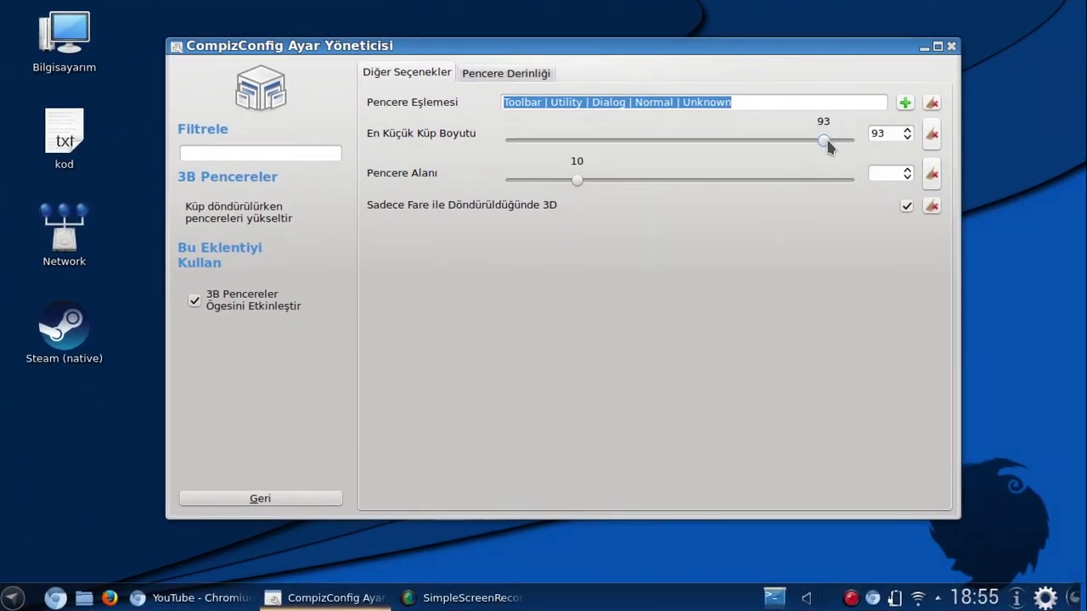
Lower En Küçük Küp Boyutu to 29, preview it on the desktop cube, and set the value to 49.
left_click_drag(825, 140, 586, 171)
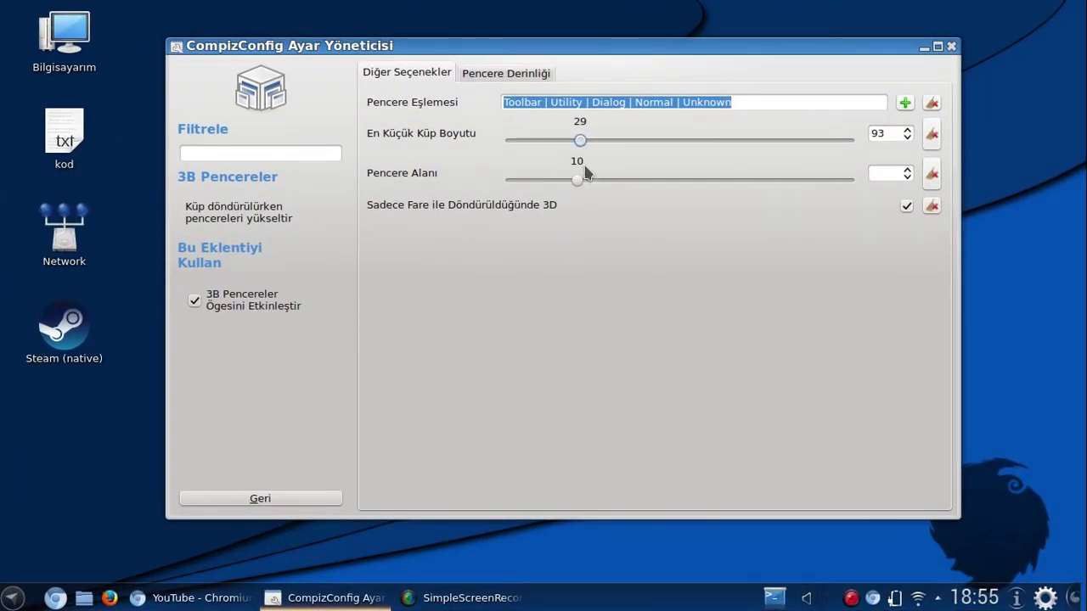
left_click(1027, 191, "ctrl+alt")
left_click_drag(581, 140, 657, 136)
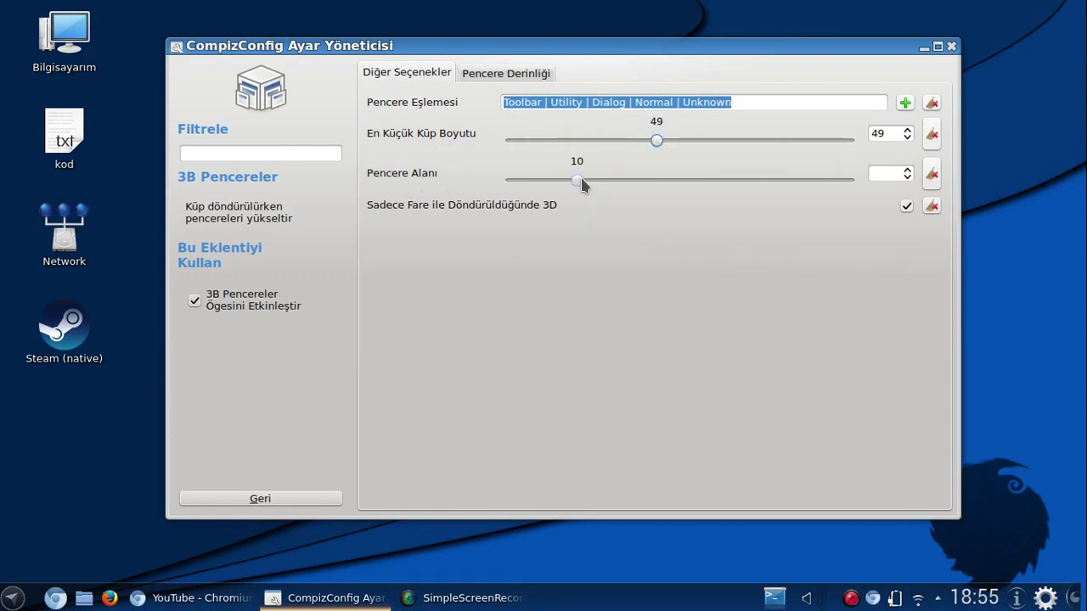
Try Pencere Alanı values of 3 and 27, rotating the desktop cube after each to preview the spacing between windows.
left_click_drag(581, 180, 529, 182)
left_click_drag(942, 255, 598, 199)
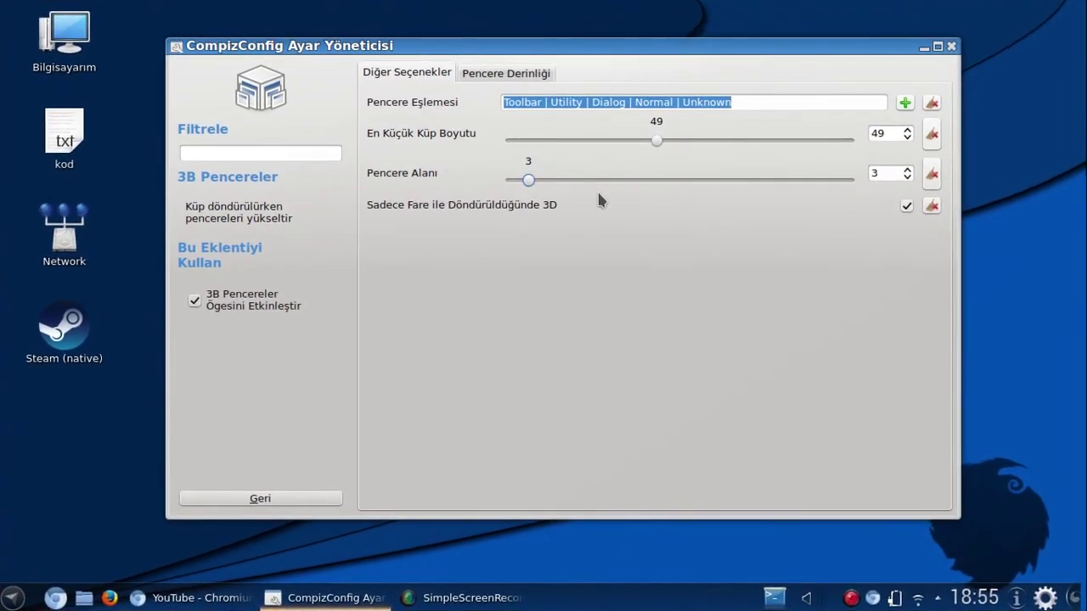
left_click_drag(530, 174, 693, 183)
left_click_drag(973, 189, 971, 182)
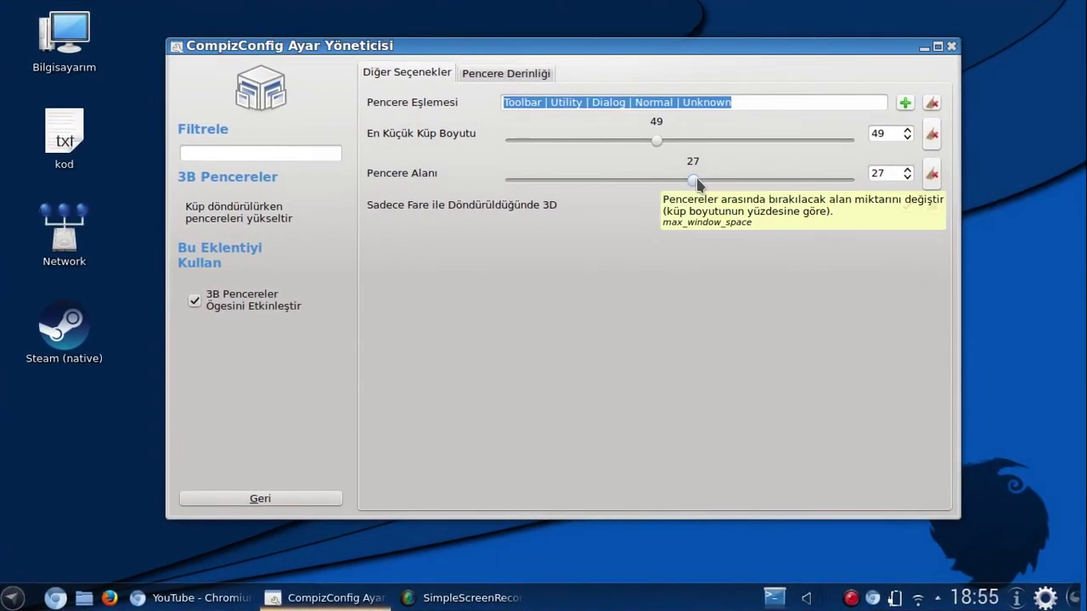
Reduce Pencere Alanı through 21 and 15 to 10, and return to the plugin list.
left_click_drag(696, 184, 651, 180)
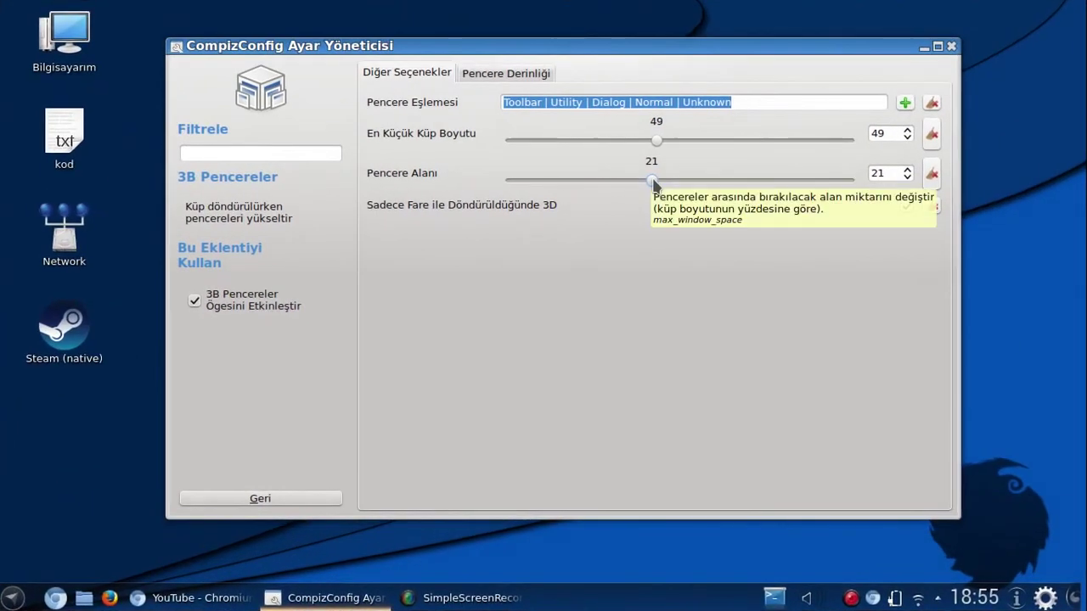
left_click_drag(651, 182, 610, 182)
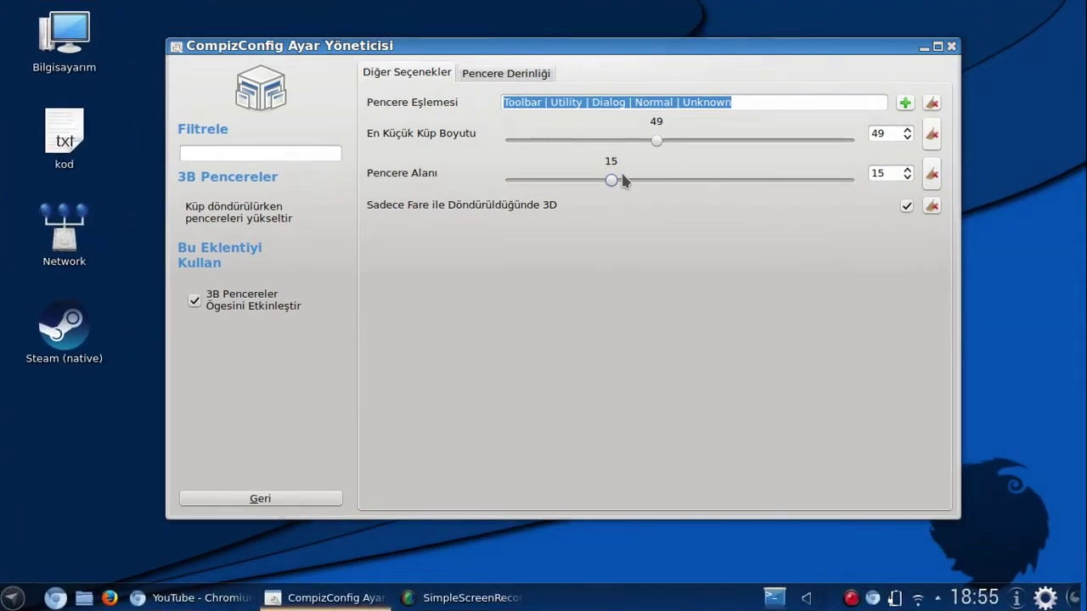
left_click_drag(612, 182, 577, 182)
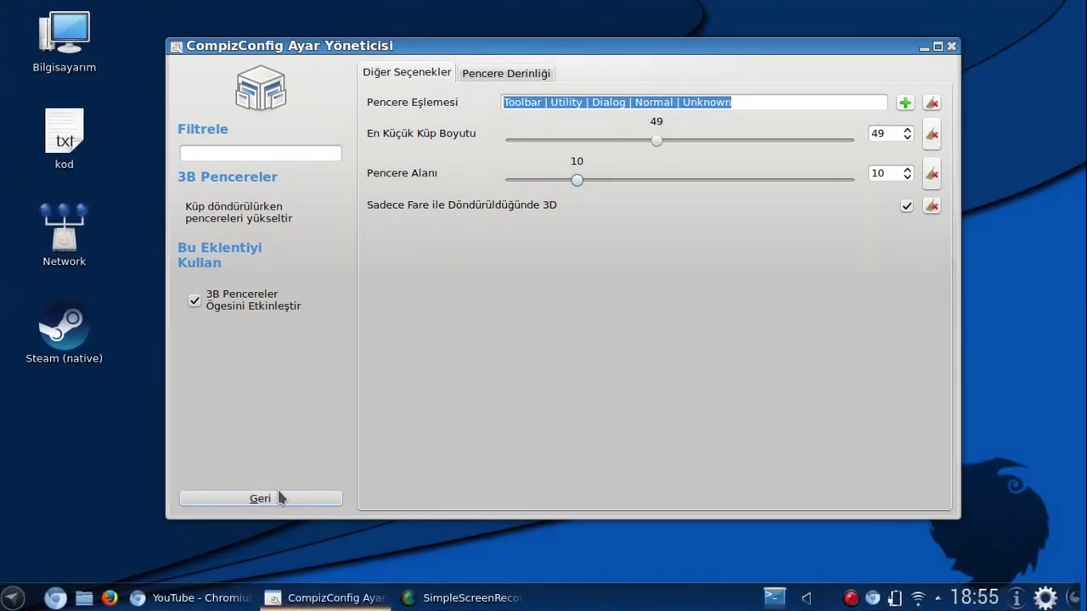
left_click(277, 497)
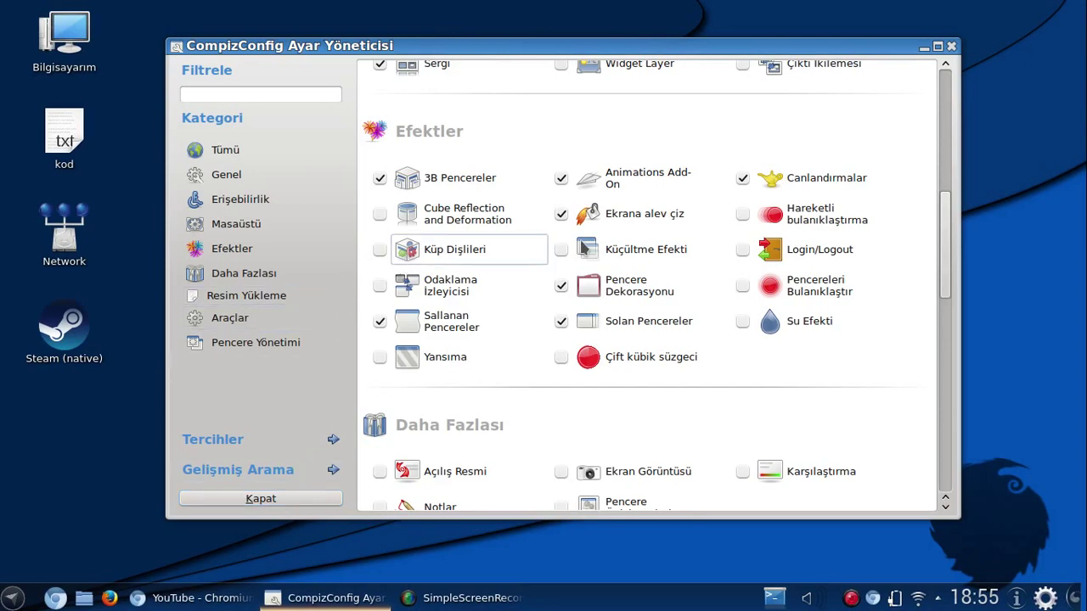
Open the Masaüstü Küpü settings and examine the Behaviour options and the Cube Caps and Arkaplan appearance options.
scroll(524, 187, "up", 5)
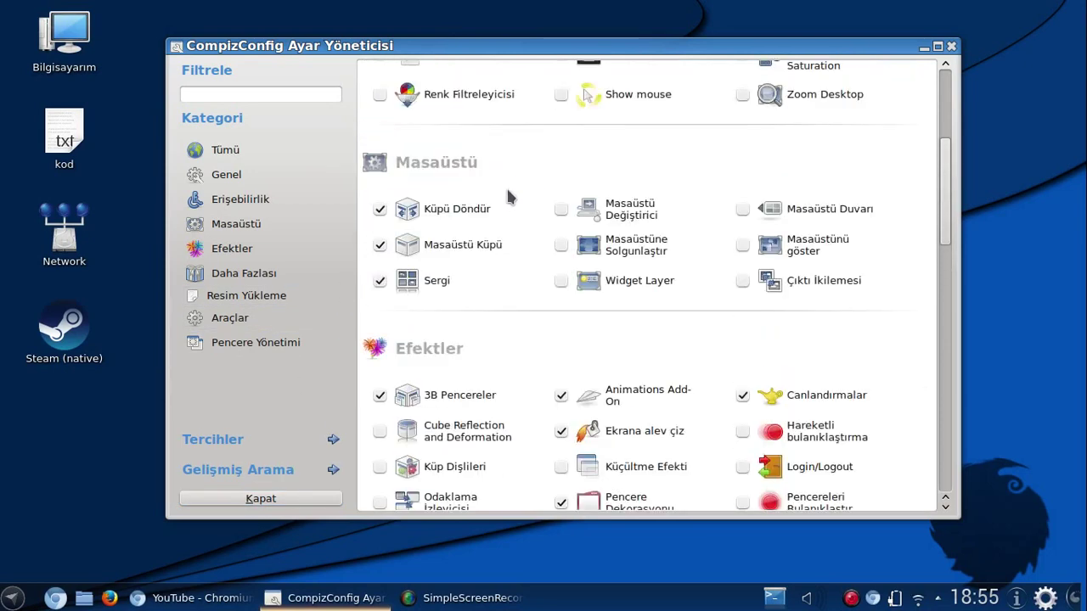
left_click(492, 255)
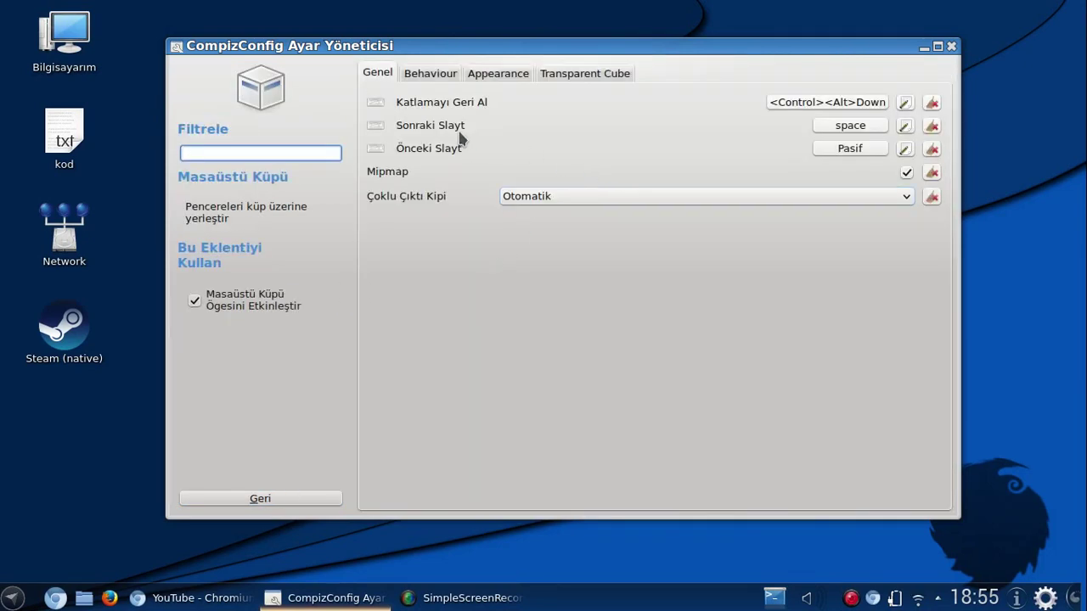
left_click(424, 71)
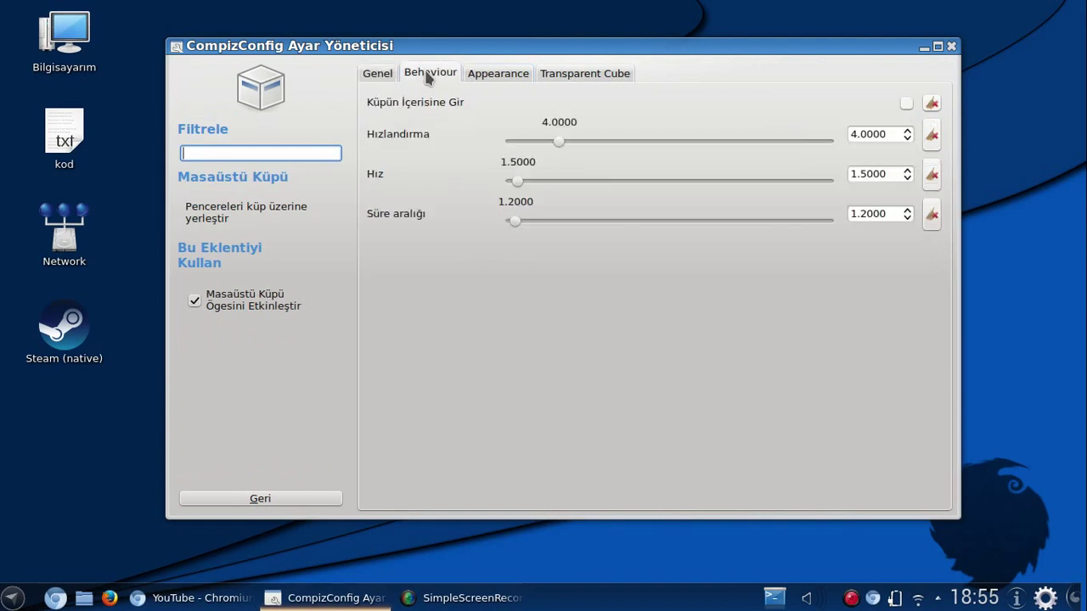
left_click(502, 76)
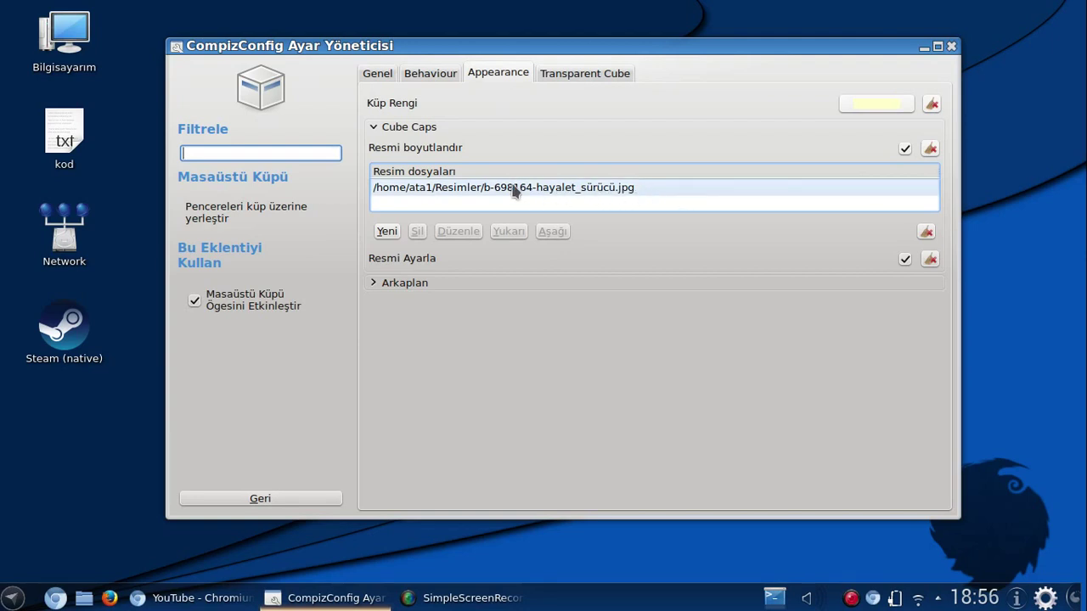
left_click(429, 127)
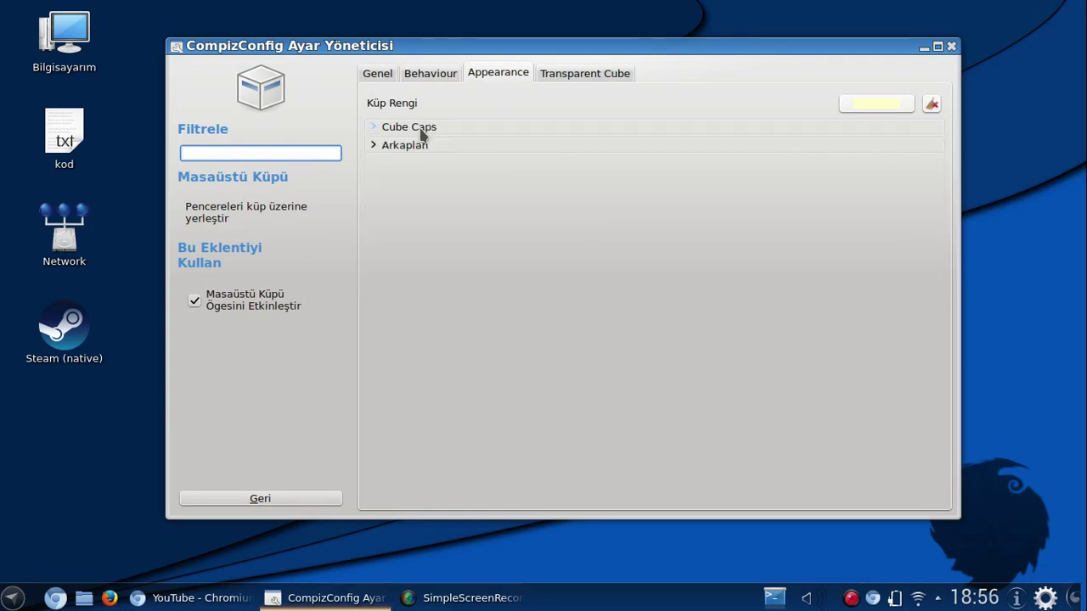
left_click(422, 132)
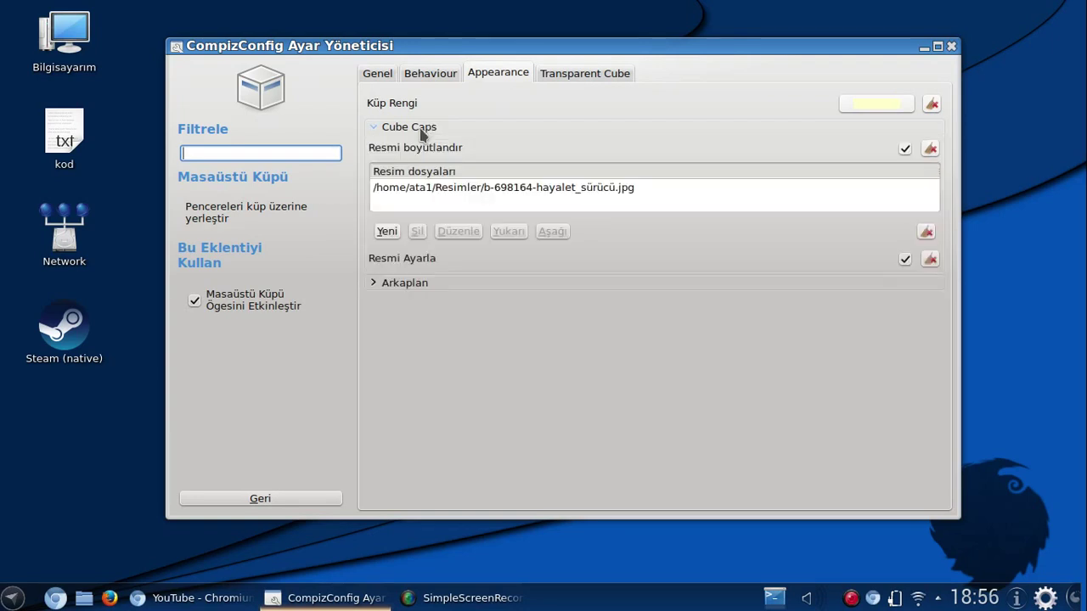
left_click(420, 286)
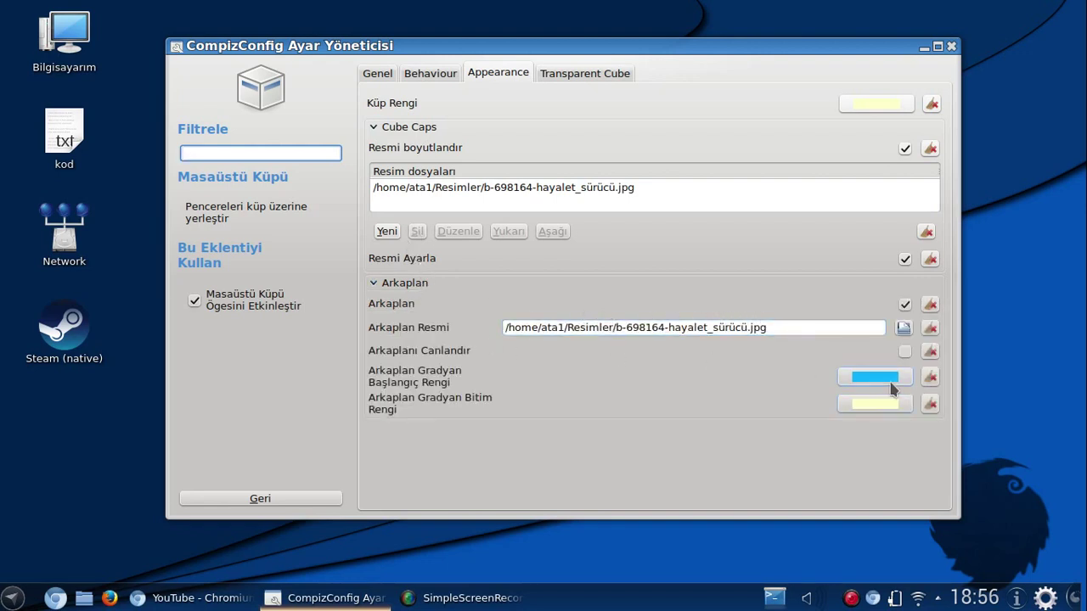
Inspect the file choosers for Arkaplan Resmi and the Cube Caps image, cancelling each one without picking a file.
left_click(903, 329)
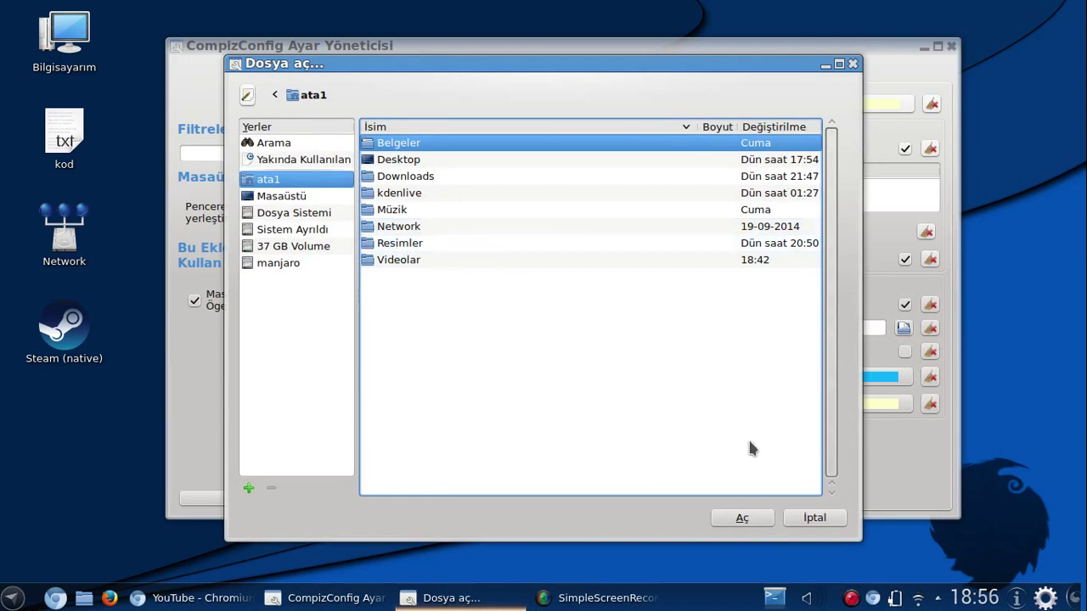
left_click(805, 527)
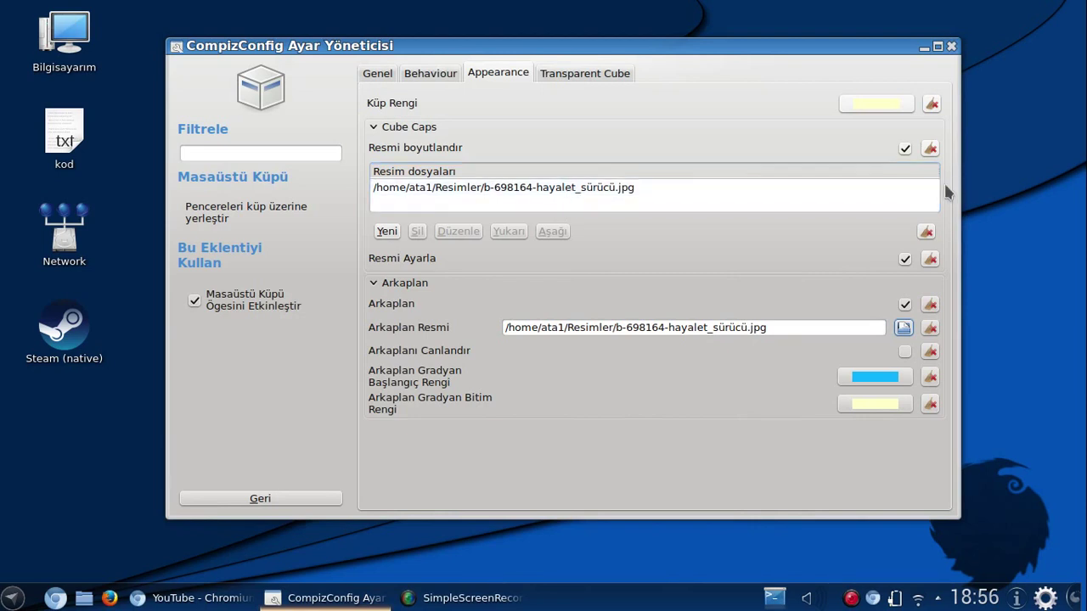
double_click(828, 187)
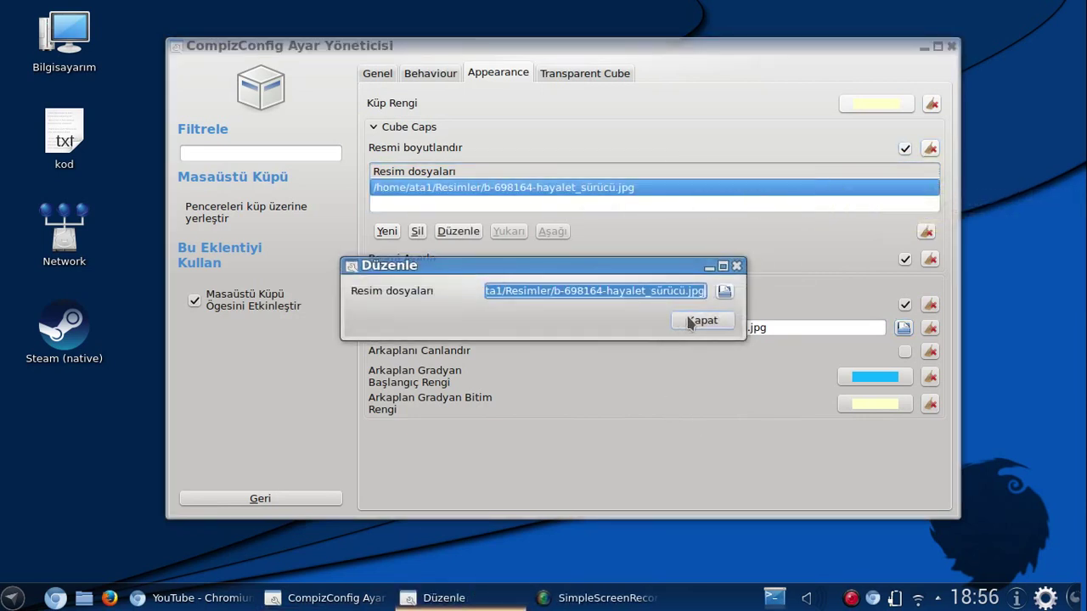
left_click(725, 291)
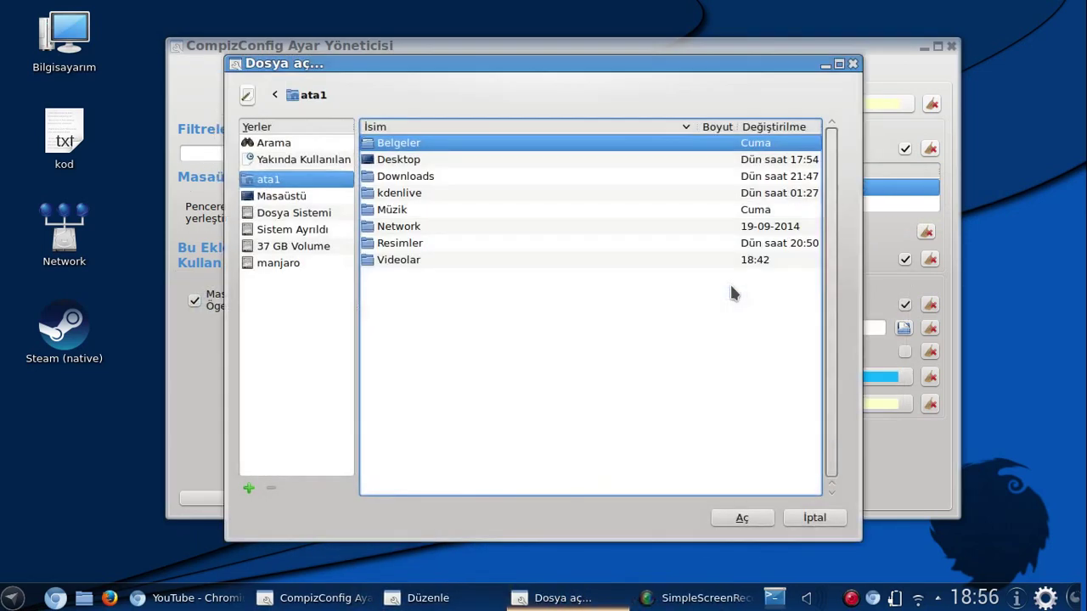
left_click(816, 521)
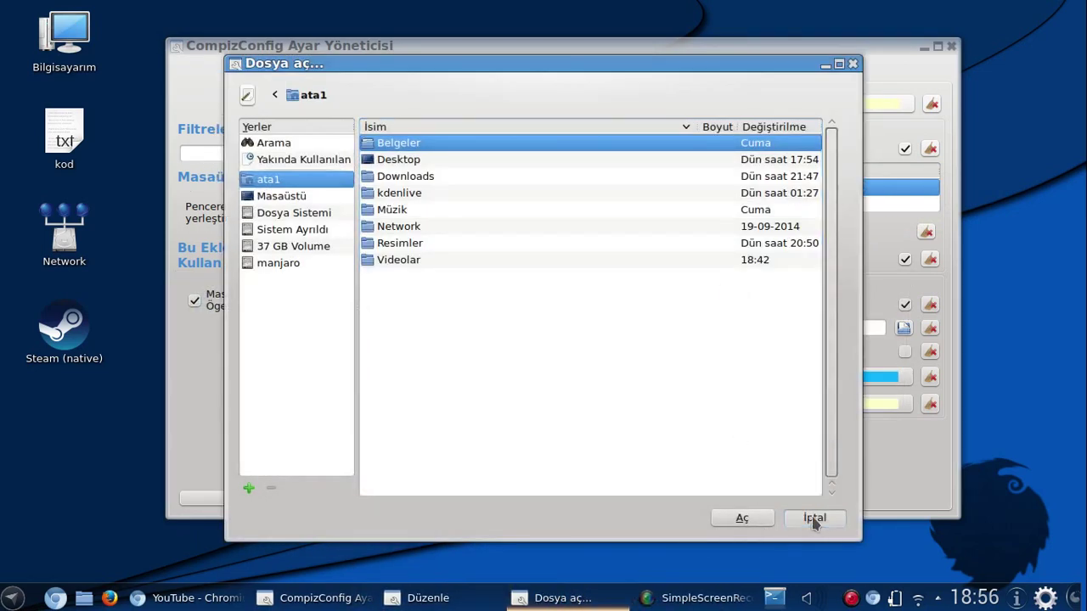
left_click(715, 320)
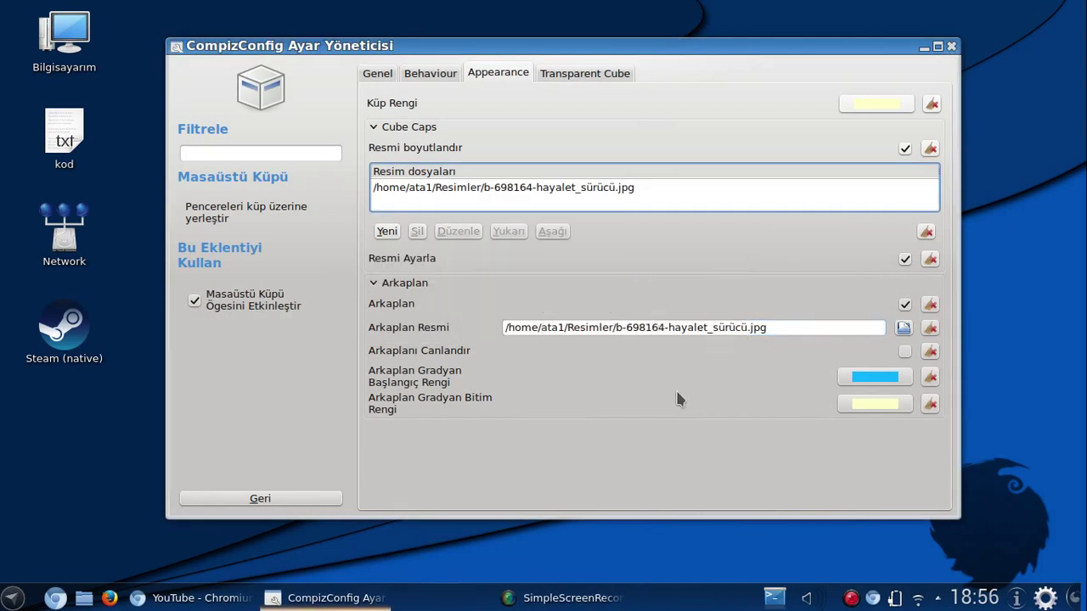
Lower the cube's Döndürme Sırasındaki Matlık to 17.6768, rotate the desktop cube to preview its transparency, and restore the value to 100.
left_click(596, 73)
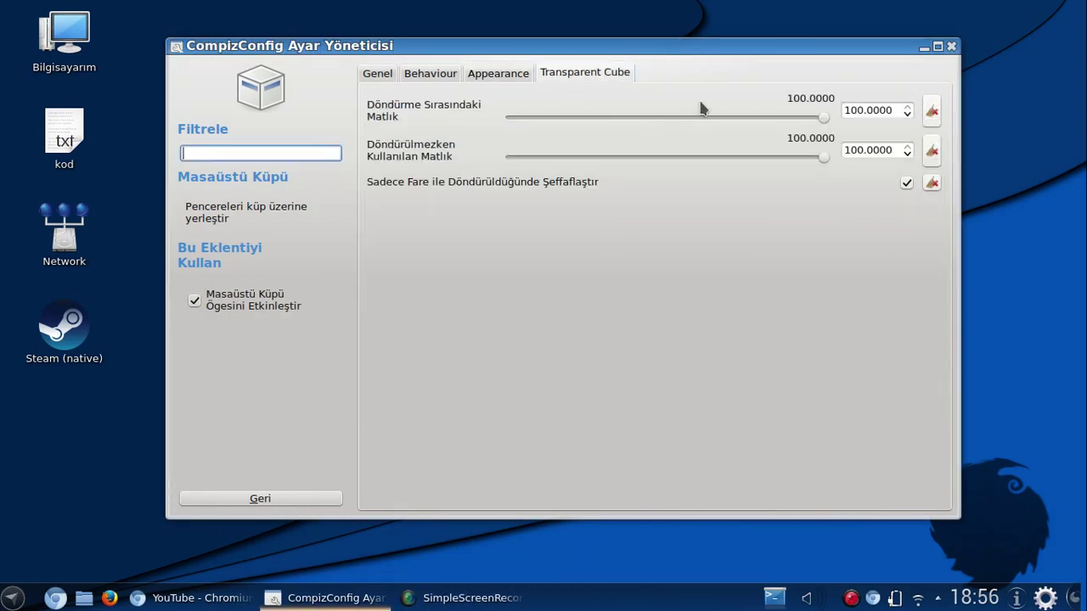
left_click_drag(825, 120, 566, 129)
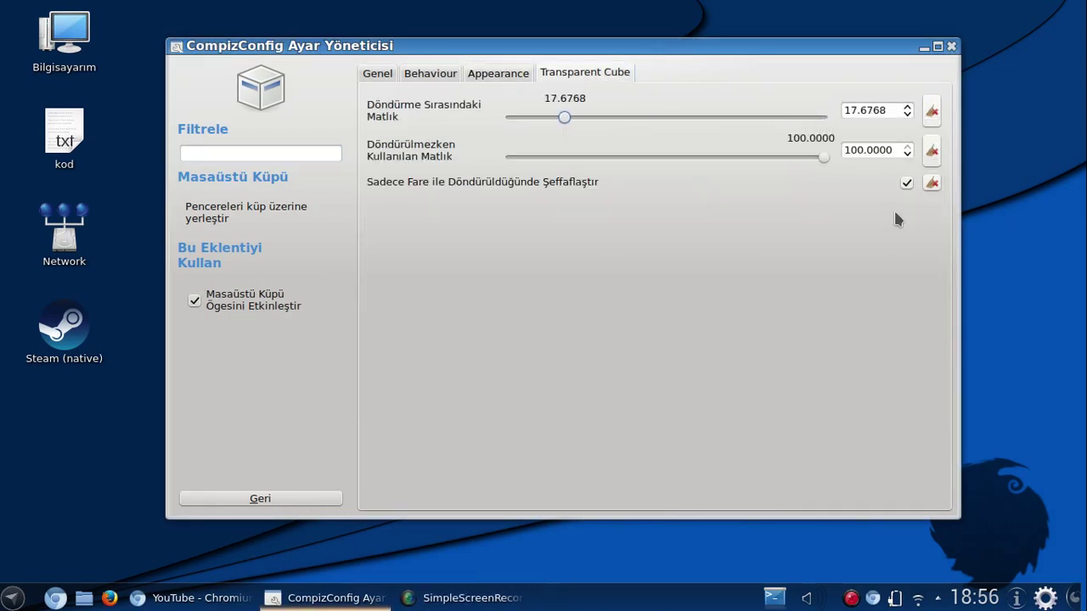
left_click_drag(1012, 121, 1014, 252)
left_click_drag(1022, 197, 1002, 162)
left_click_drag(985, 131, 747, 140)
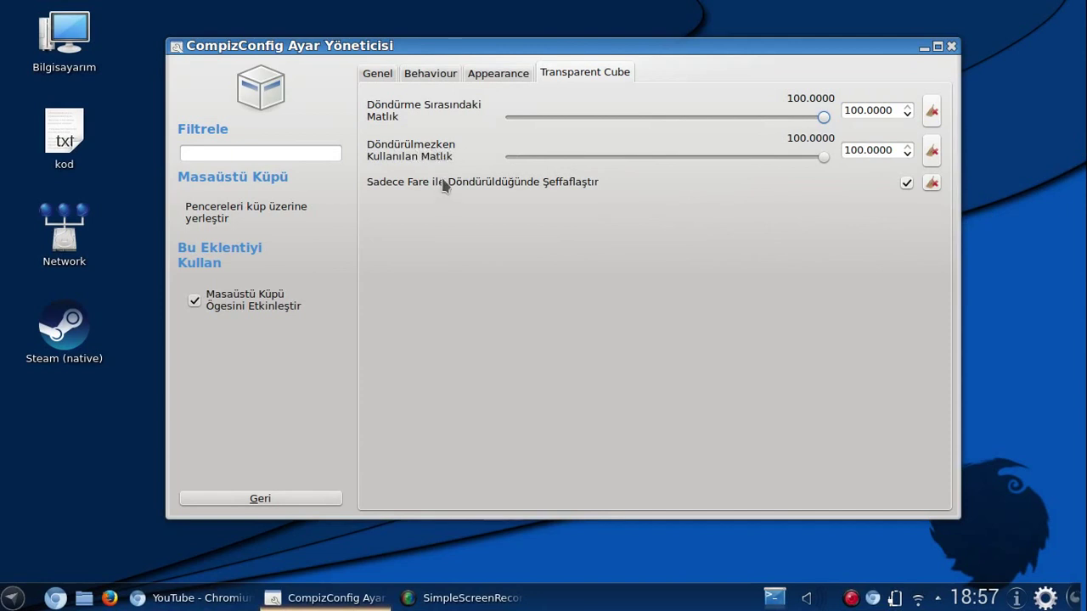
mouse_move(471, 178)
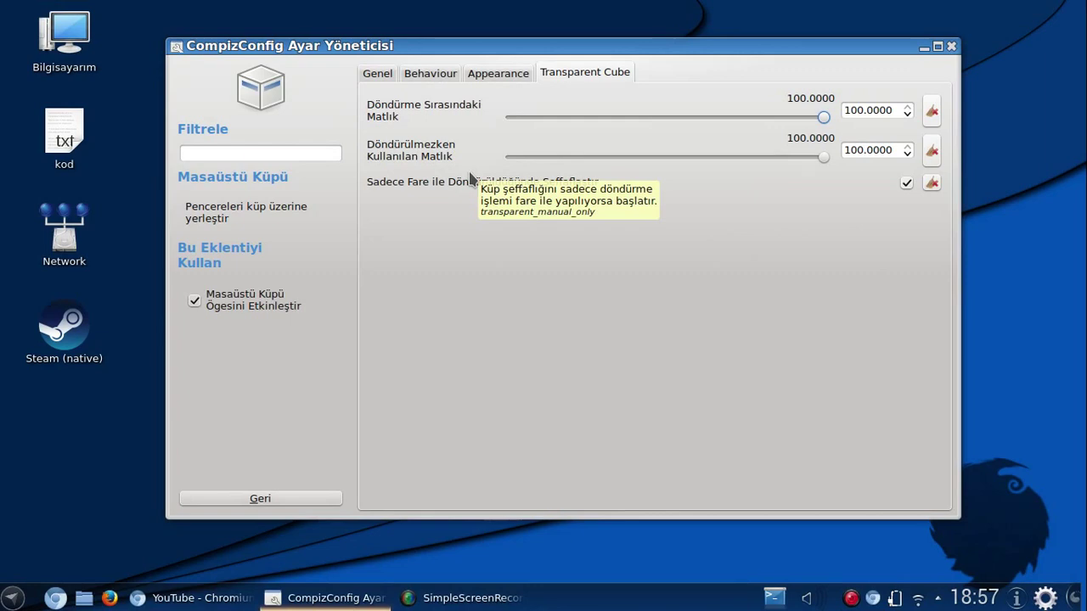
From the plugin list, disable 3B Pencereler and enable Cube Reflection and Deformation, choosing to resolve conflicts and dismissing the Sonraki Slayt prompt.
left_click(288, 499)
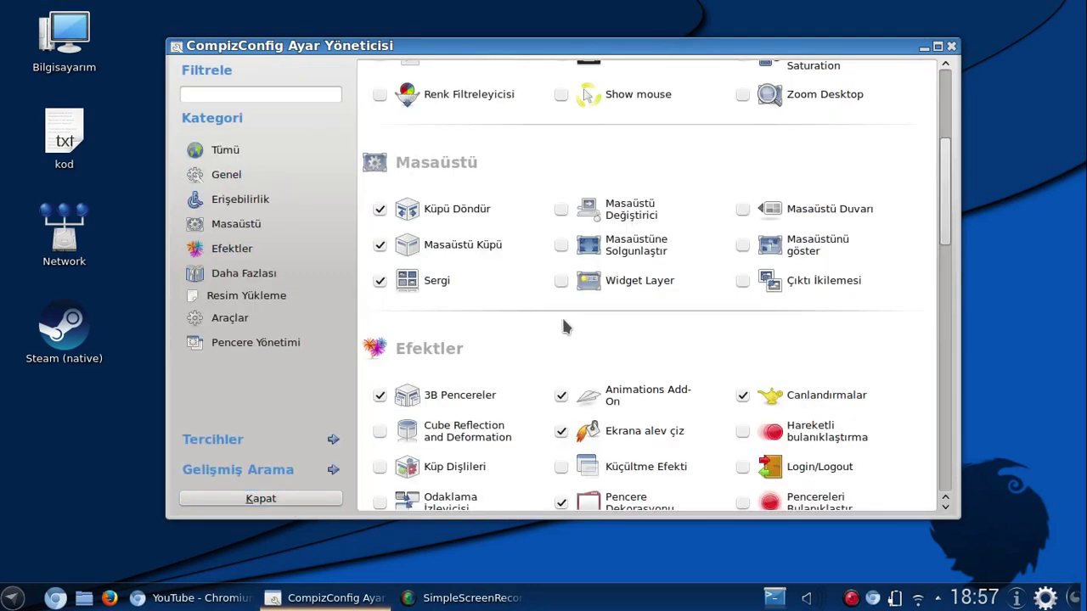
scroll(557, 314, "down", 3)
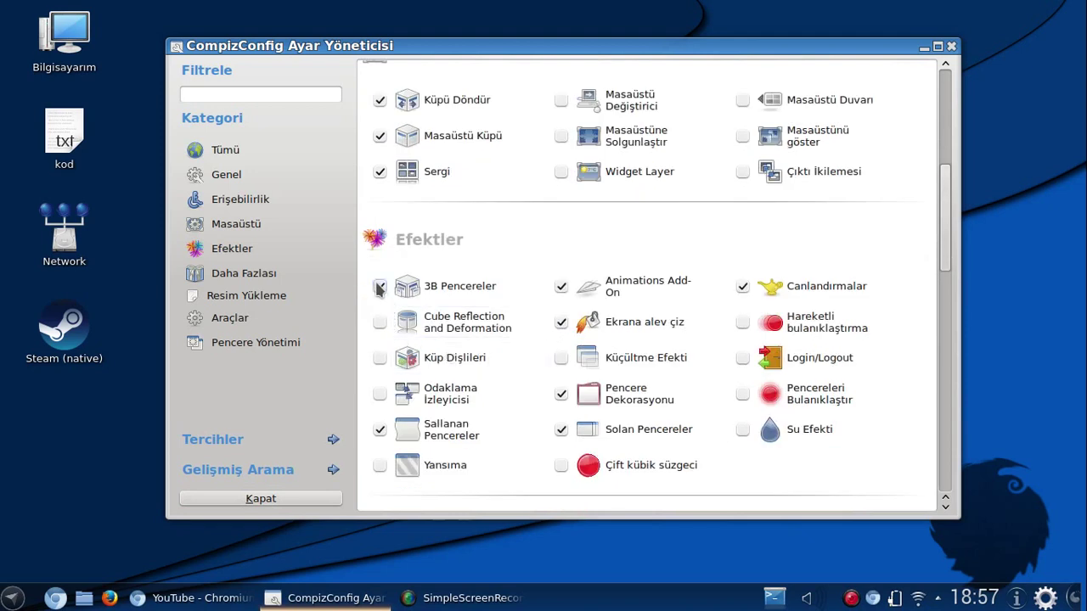
left_click(382, 325)
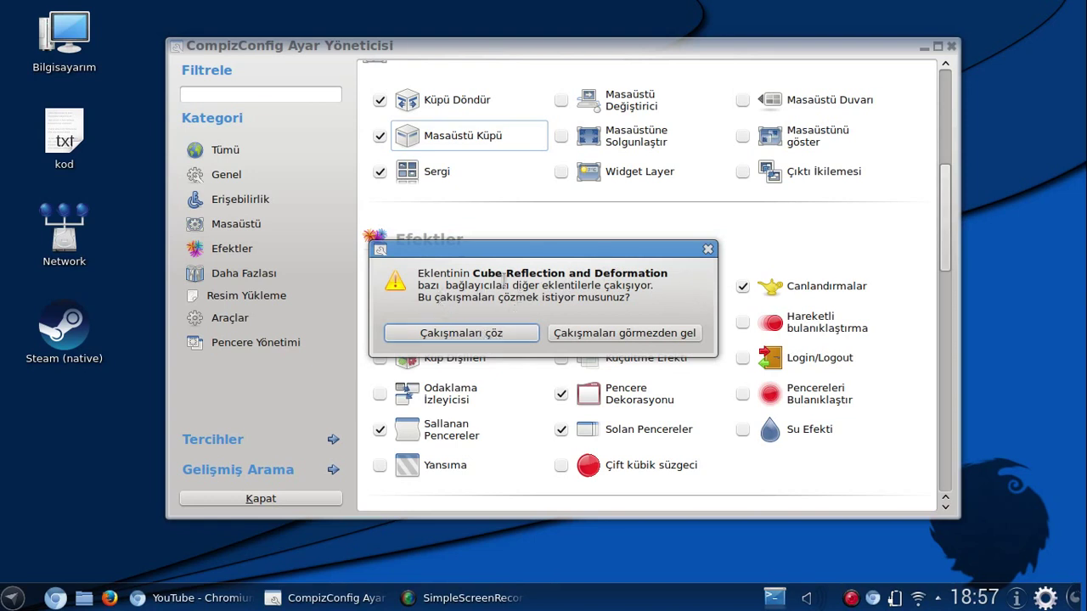
left_click(496, 332)
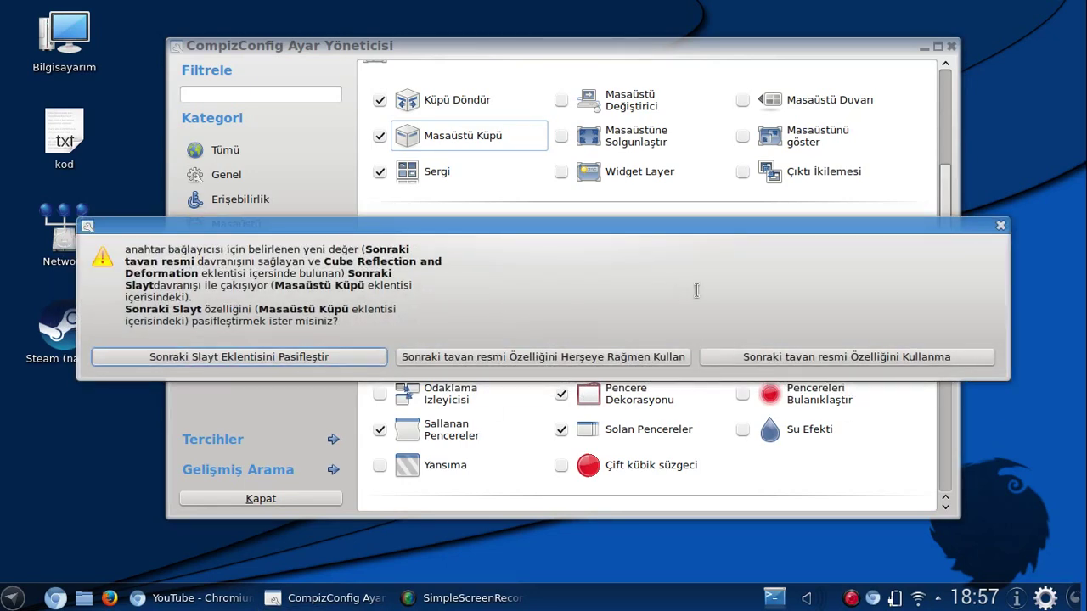
left_click(1002, 227)
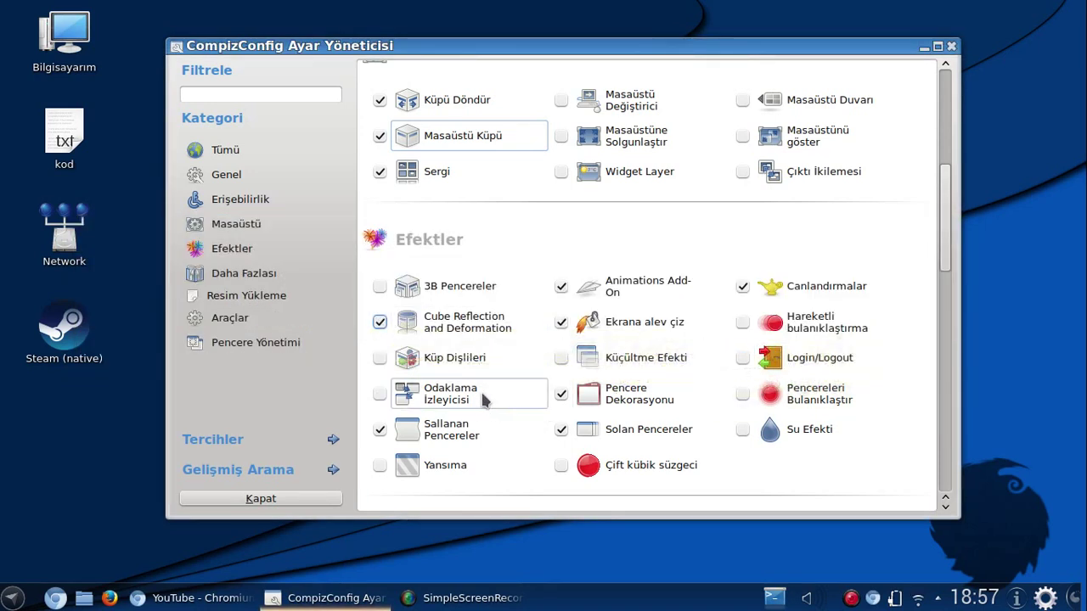
Open the Cube Reflection and Deformation settings and look through the Yansıma and Deformation options.
scroll(481, 389, "up", 3)
scroll(506, 333, "up", 5)
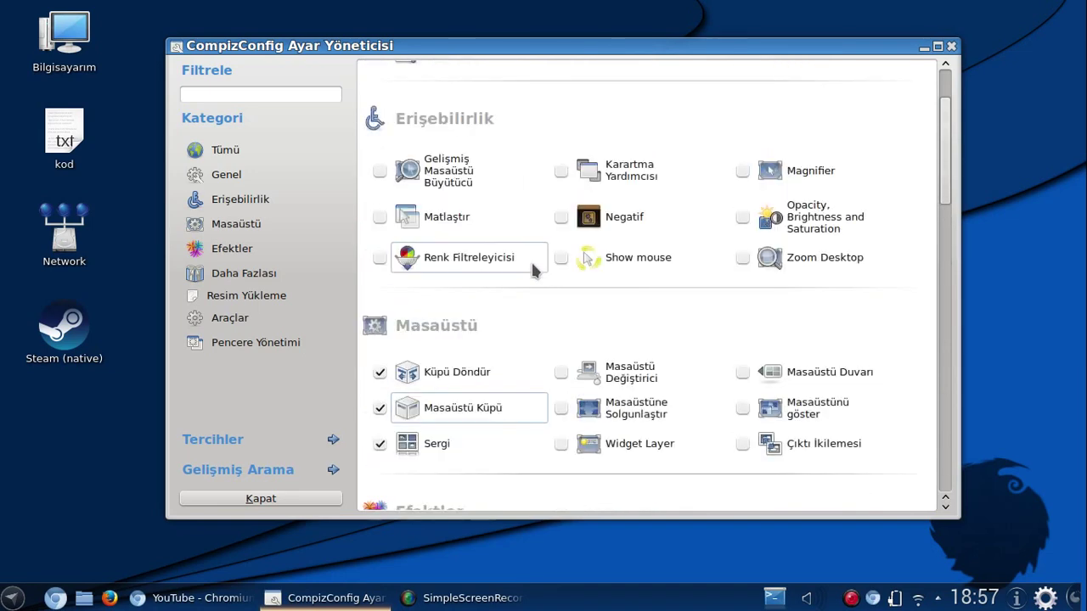
scroll(530, 268, "down", 7)
scroll(530, 274, "down", 3)
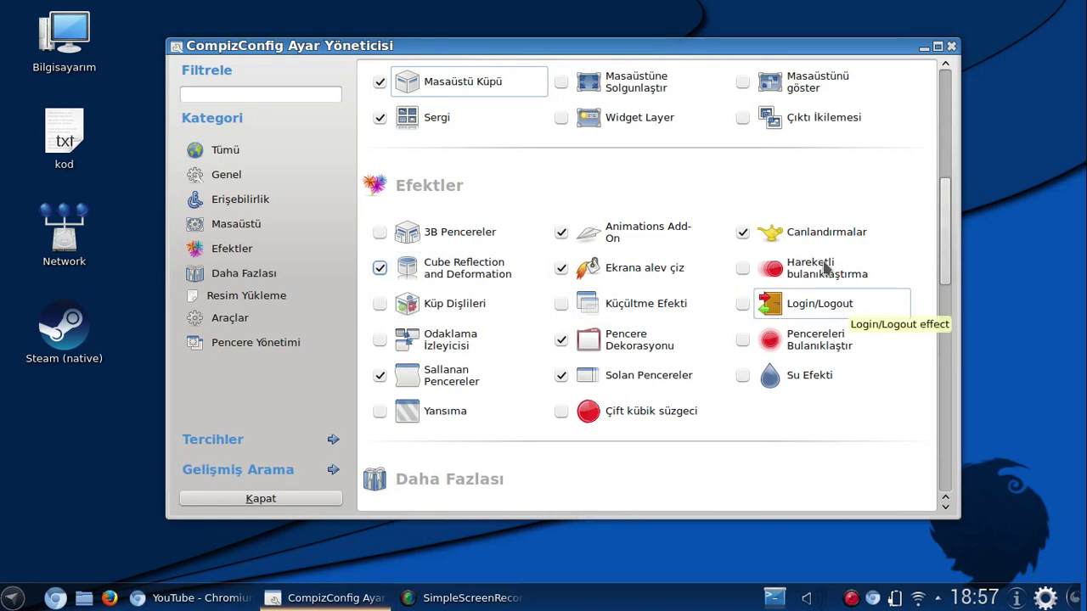
left_click(473, 277)
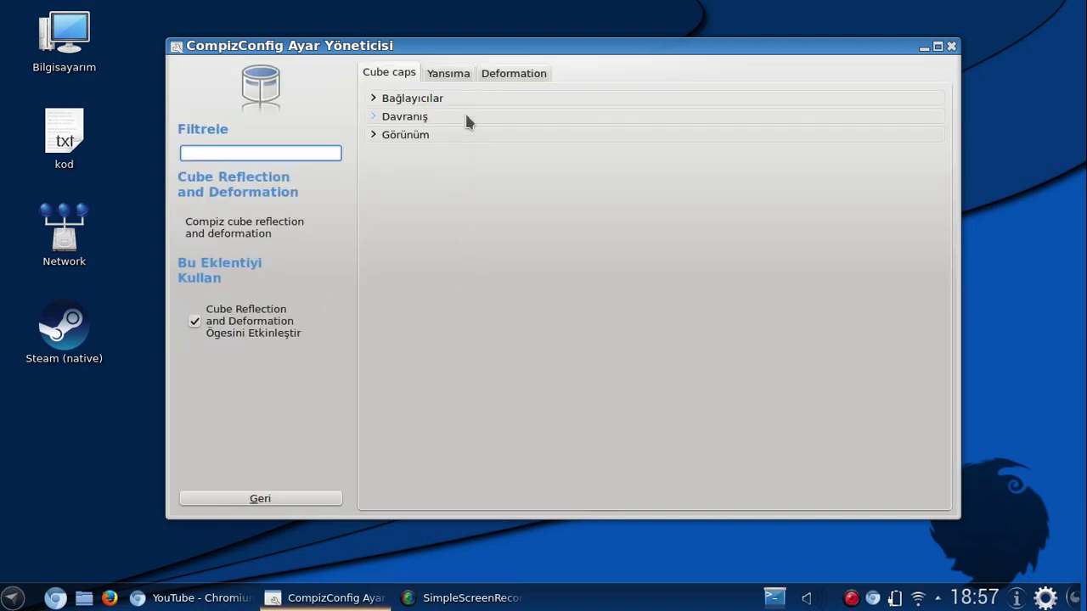
left_click(452, 76)
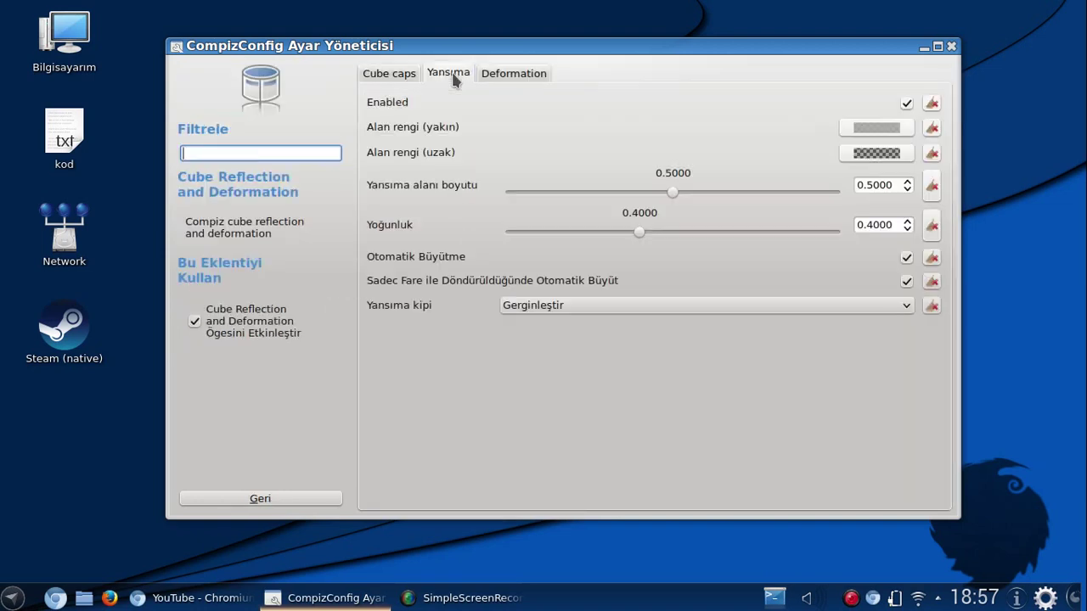
left_click(531, 69)
Set Deformation to Hiçbiri and rotate the desktop cube to preview it without deformation.
left_click(560, 102)
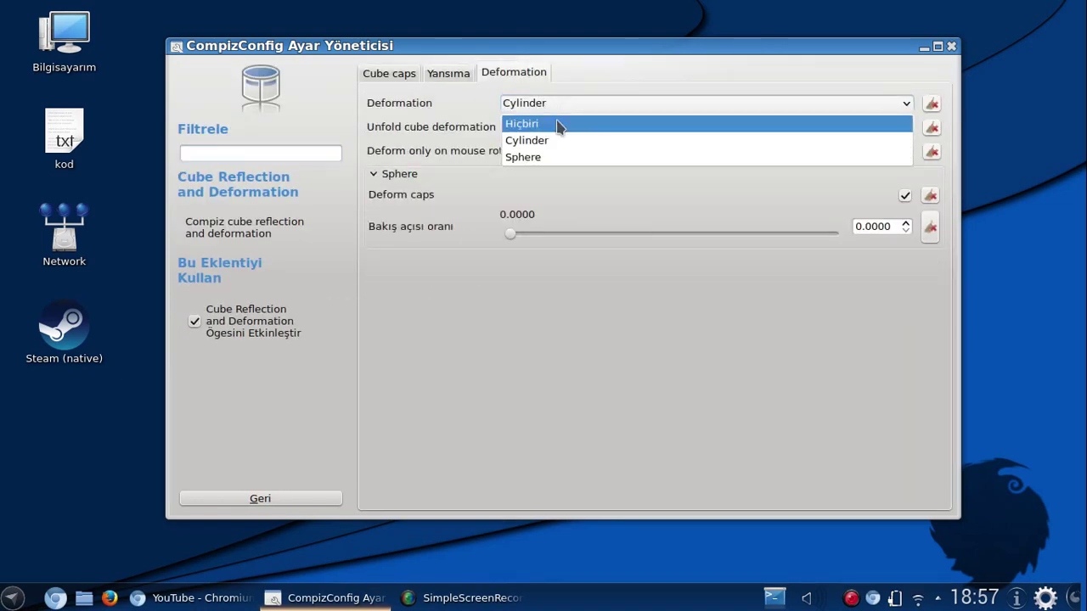
left_click(559, 124)
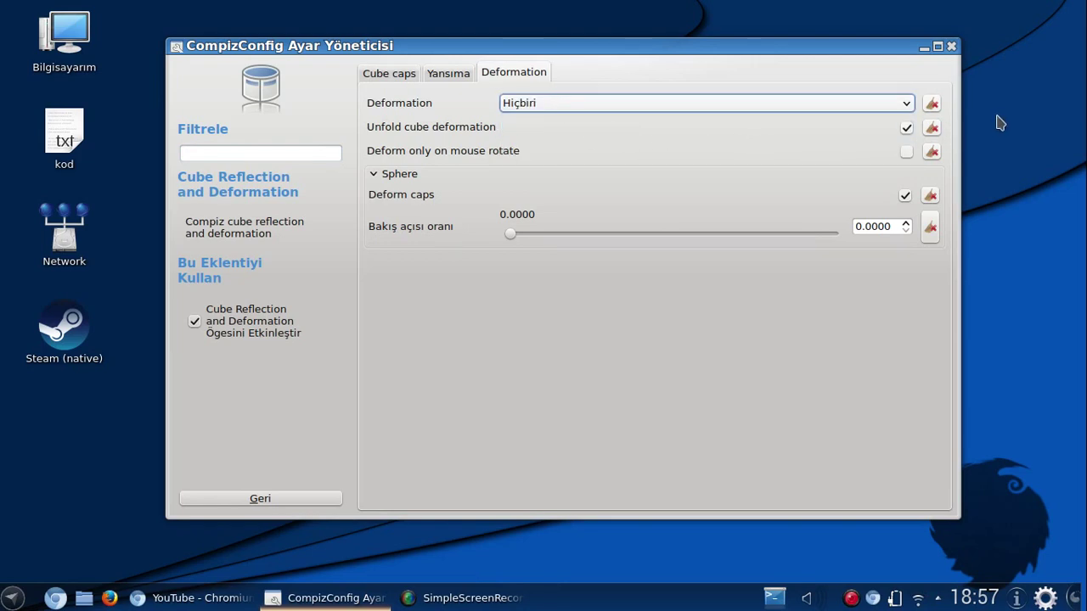
left_click_drag(999, 123, 1000, 195)
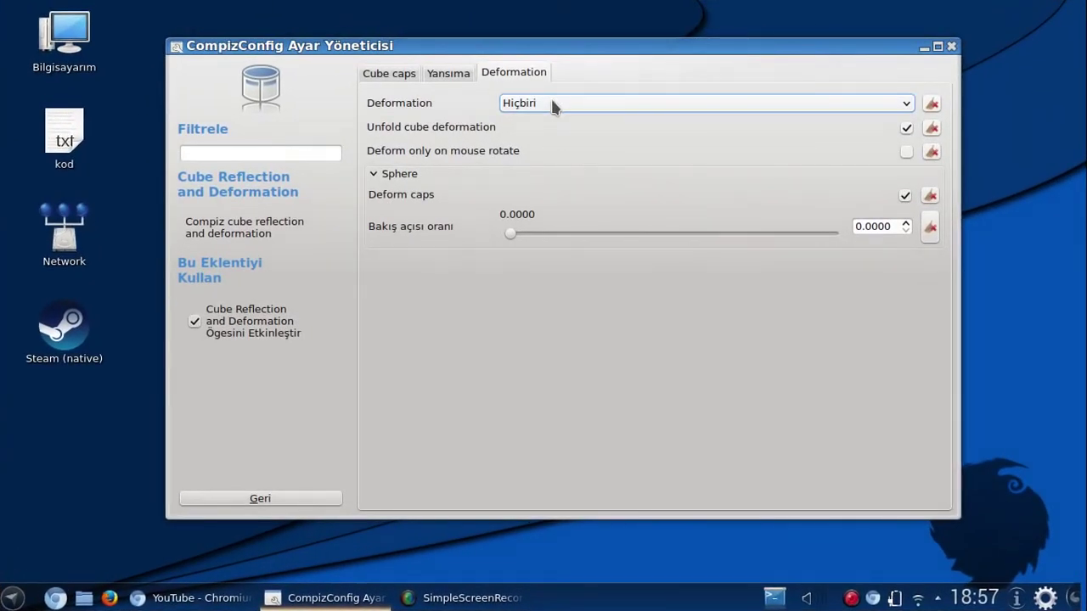
Set Deformation to Cylinder, preview it on the desktop cube, and change Deformation to Sphere.
left_click(553, 103)
left_click(553, 139)
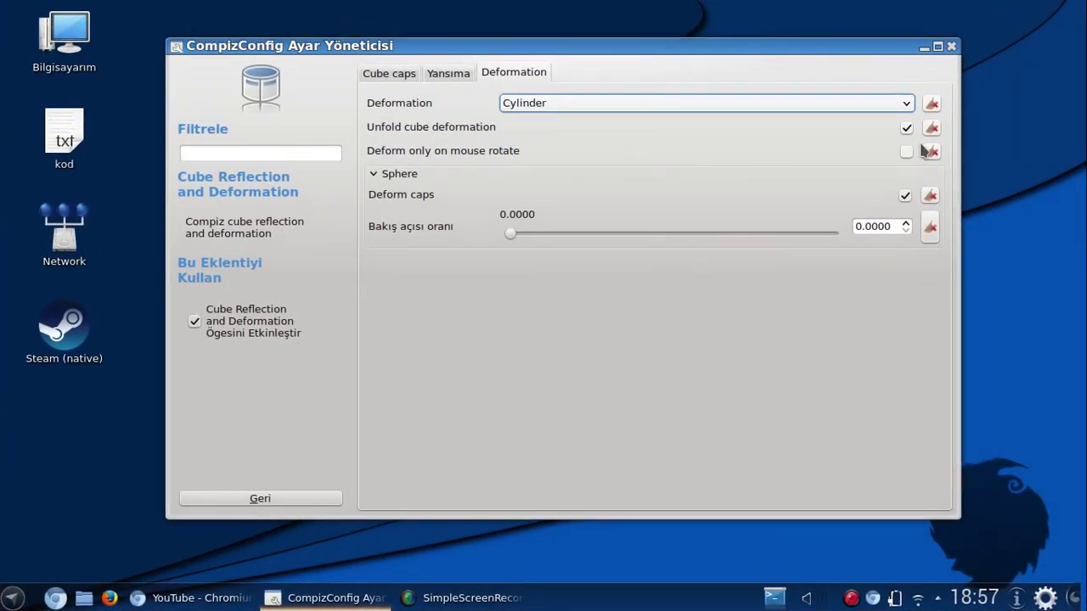
left_click(1019, 144)
left_click(782, 104)
left_click(684, 160)
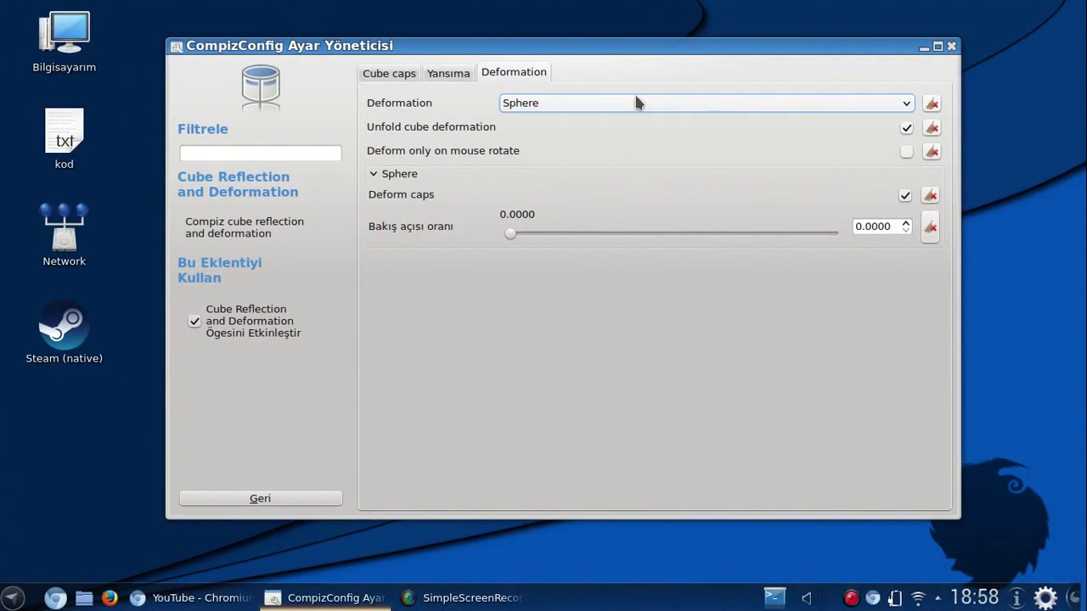
Switch Deformation back to Cylinder, rotate the desktop cube to preview it again, and reselect Sphere.
left_click(636, 99)
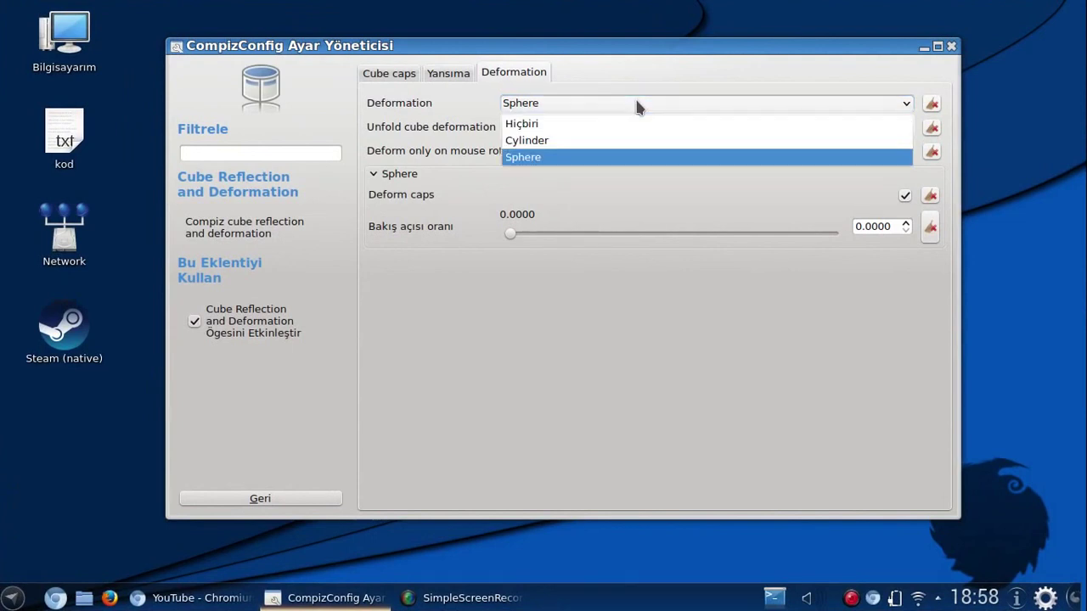
left_click(594, 141)
left_click(1022, 138)
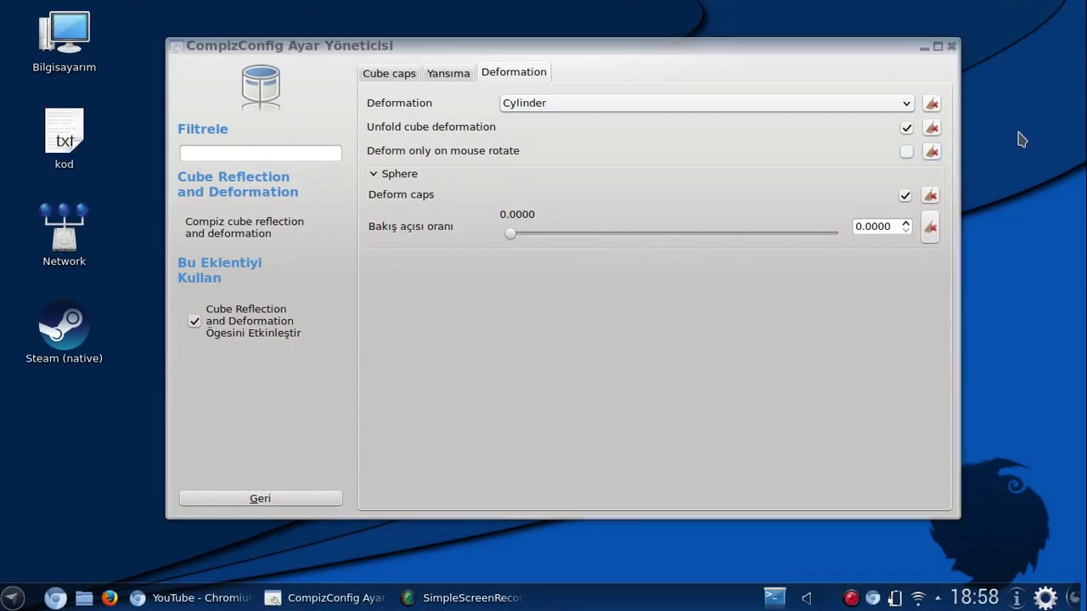
left_click_drag(1021, 136, 686, 151)
left_click(653, 106)
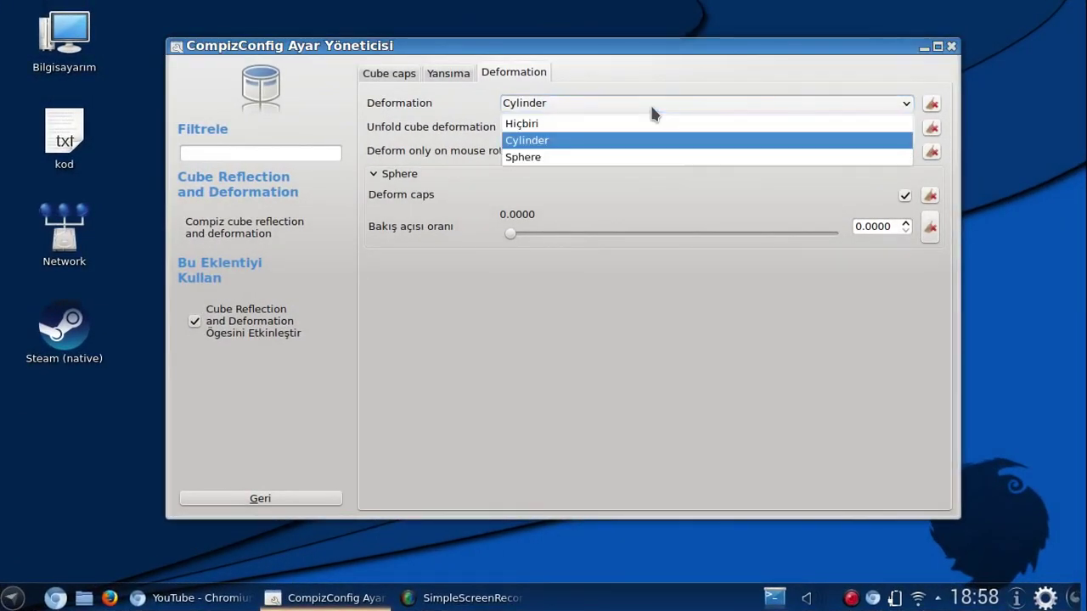
left_click(641, 156)
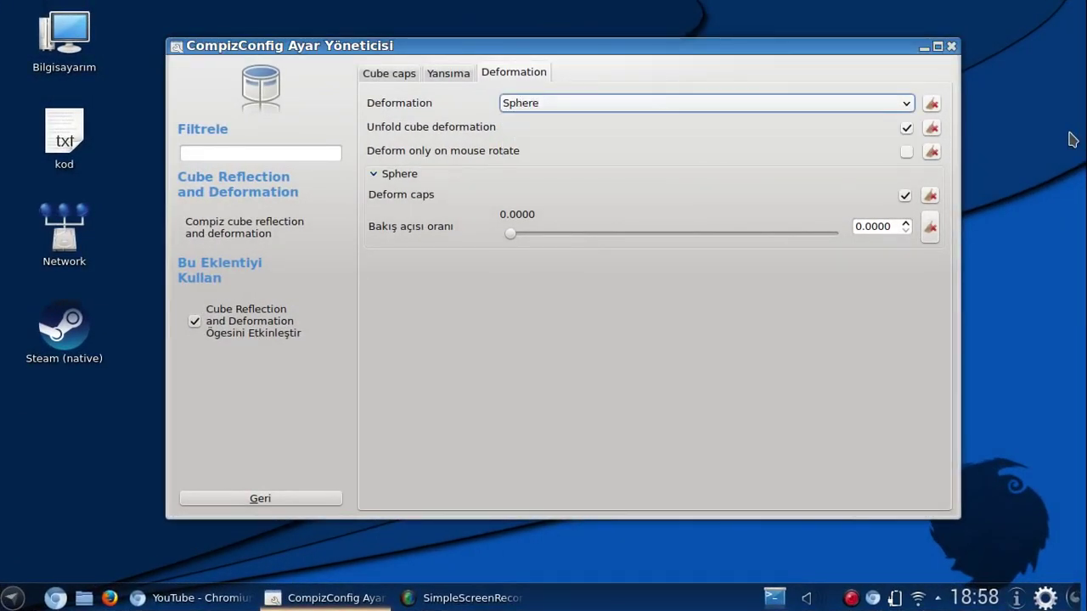
Set the Sphere deformation's Bakış açısı oranı to 0.7426, rotating the desktop cube before and after the change to preview it.
left_click_drag(1072, 140, 678, 227)
left_click_drag(506, 235, 750, 234)
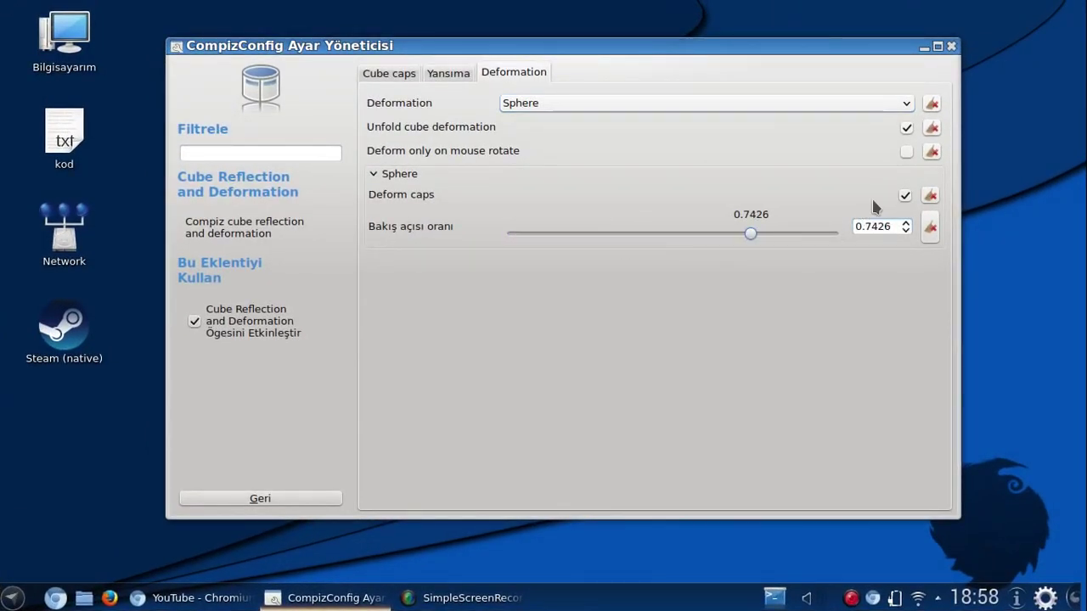
left_click(1044, 161)
left_click_drag(1037, 170, 1037, 212)
Return to the plugin overview and look through the Efektler, Daha Fazlası, Resim Yükleme, Araçlar and Pencere Yönetimi categories.
left_click(262, 502)
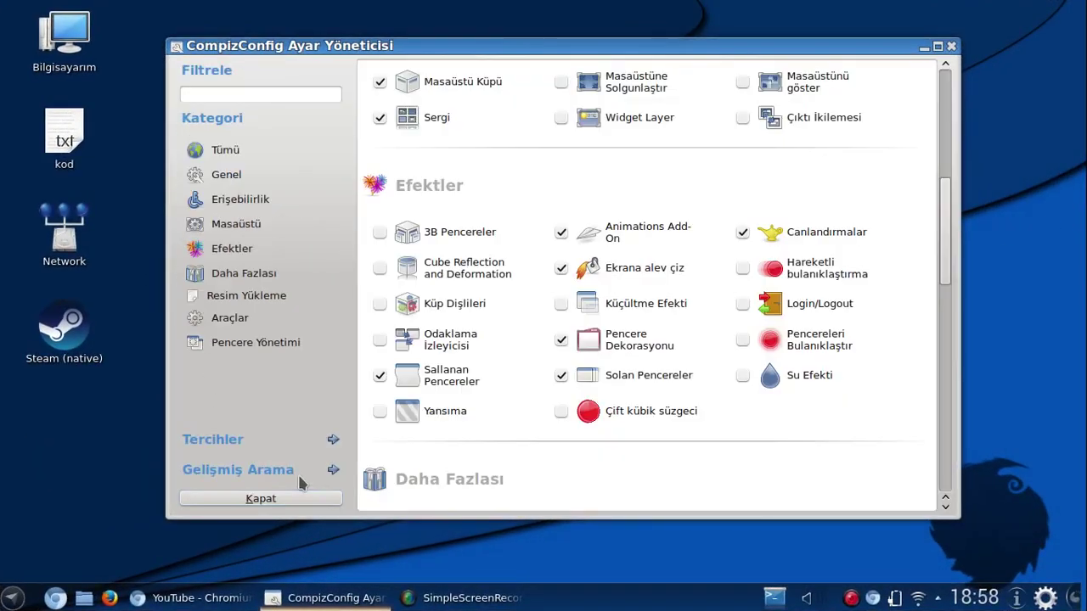
scroll(710, 396, "down", 3)
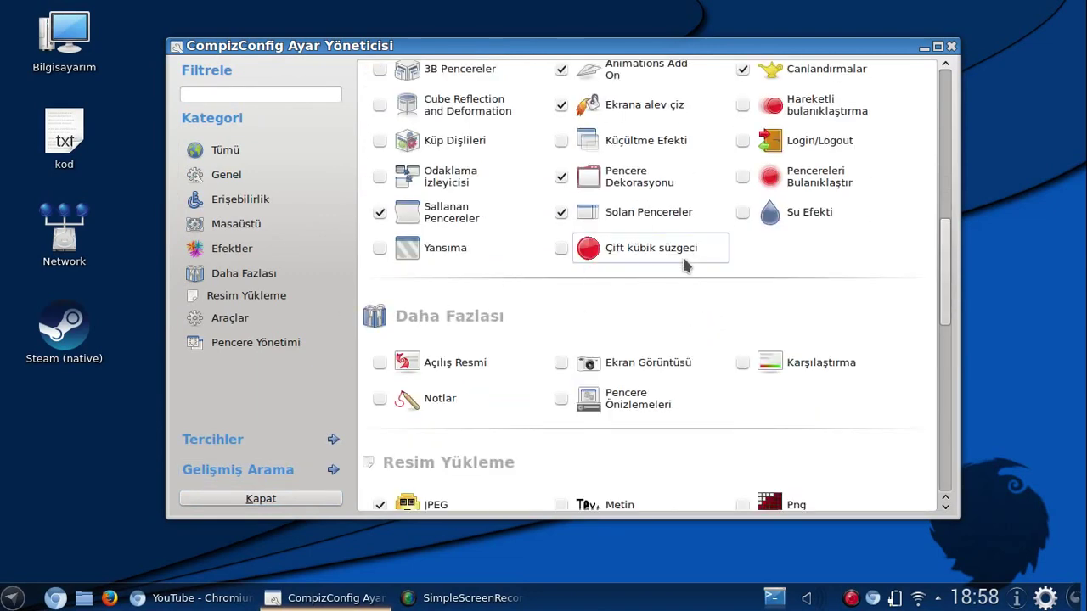
scroll(876, 295, "down", 8)
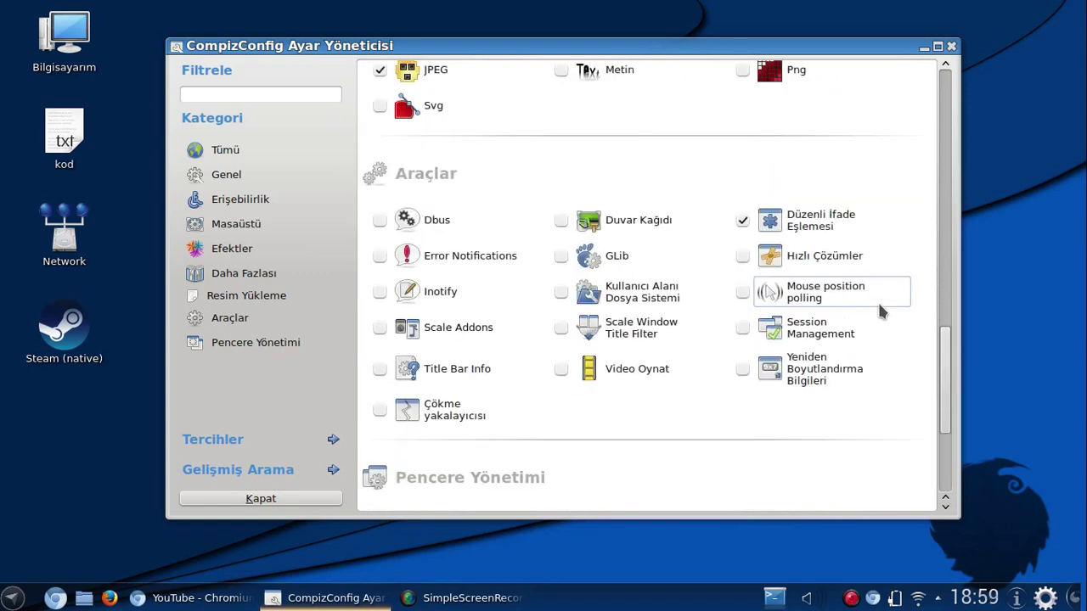
scroll(879, 313, "down", 4)
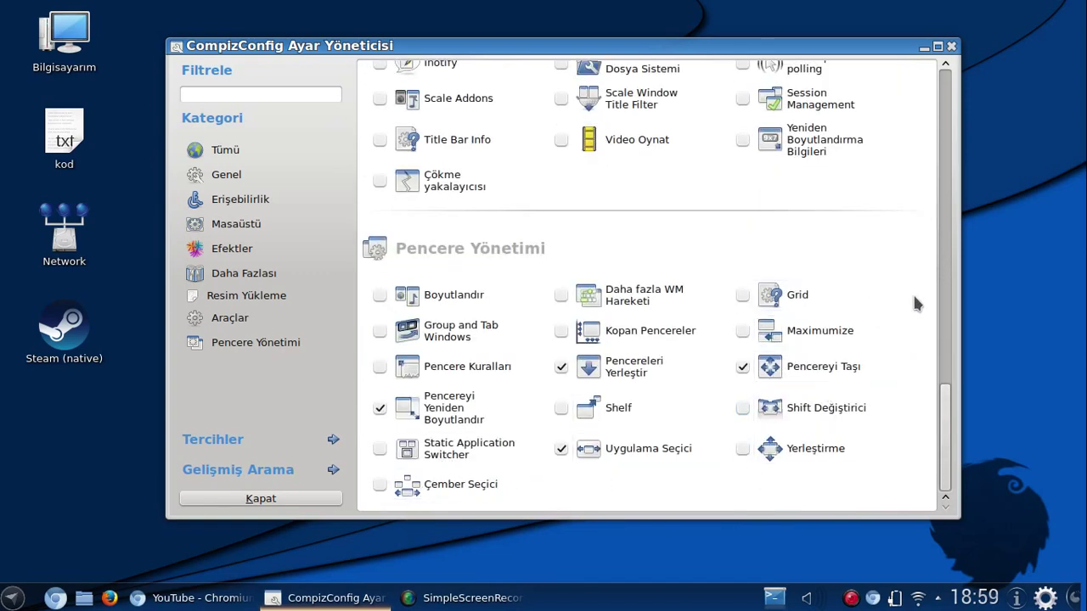
scroll(915, 303, "up", 10)
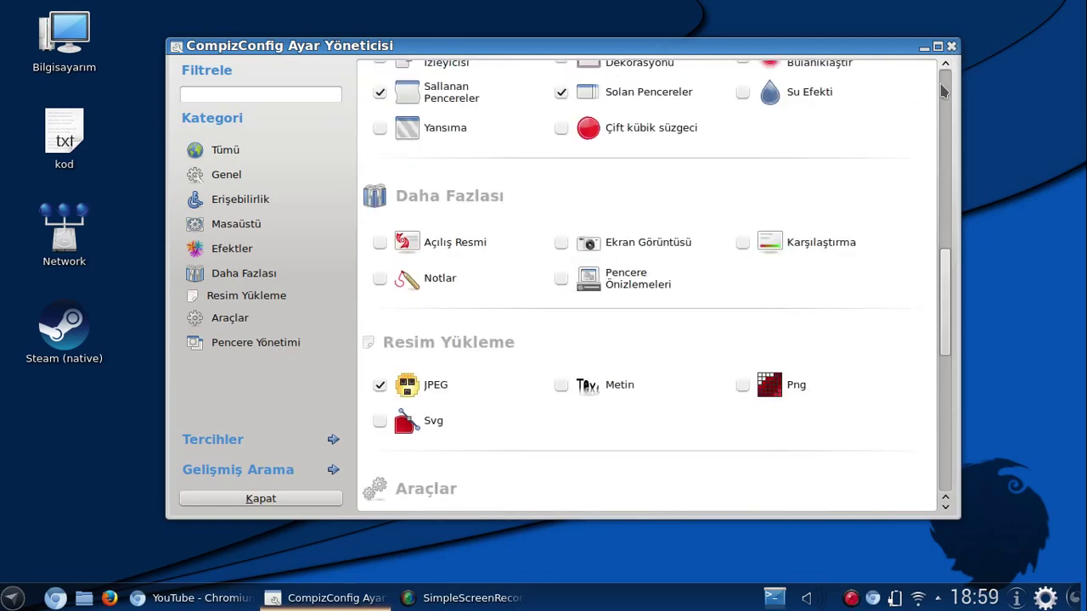